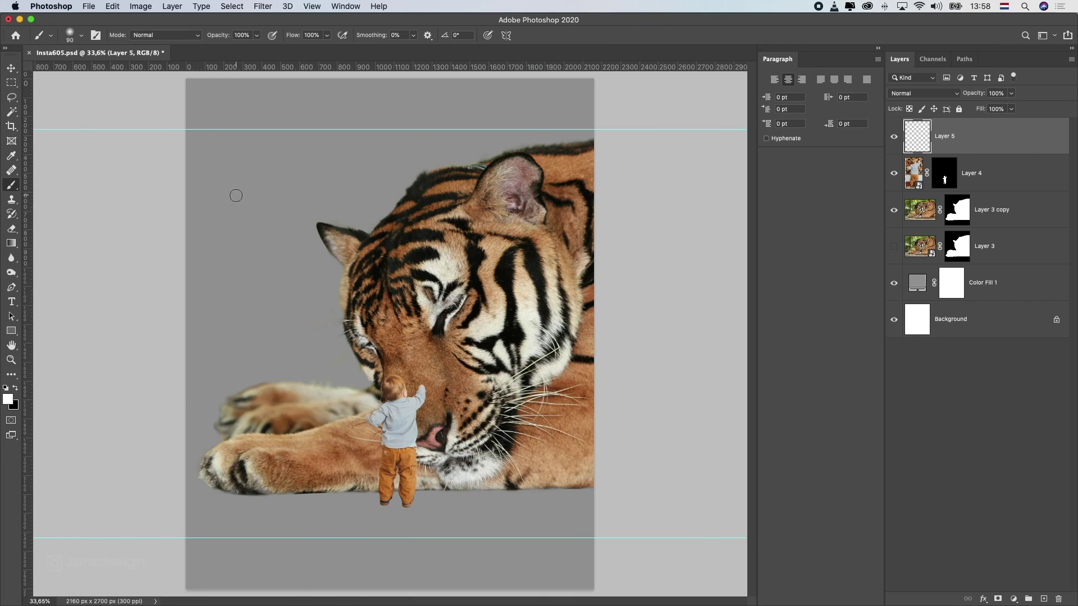
# Paint a soft white spot on Layer 5, enlarge it into a glow, and place it beside the tiger's head over the grey background
pyautogui.click(261, 205)
pyautogui.click(12, 72)
pyautogui.press('super+t')
pyautogui.moveTo(300, 244); pyautogui.dragTo(284, 192)
pyautogui.moveTo(342, 127); pyautogui.dragTo(414, 53)
pyautogui.moveTo(307, 188); pyautogui.dragTo(303, 293)
pyautogui.moveTo(389, 171); pyautogui.dragTo(384, 178)
pyautogui.press('Return')
pyautogui.moveTo(309, 266); pyautogui.dragTo(273, 252)
# Add a Hue/Saturation adjustment clipped to the tiger's Layer 3 copy and reduce its saturation
pyautogui.click(1010, 174)
pyautogui.click(1016, 210)
pyautogui.click(1013, 599)
pyautogui.click(1012, 479)
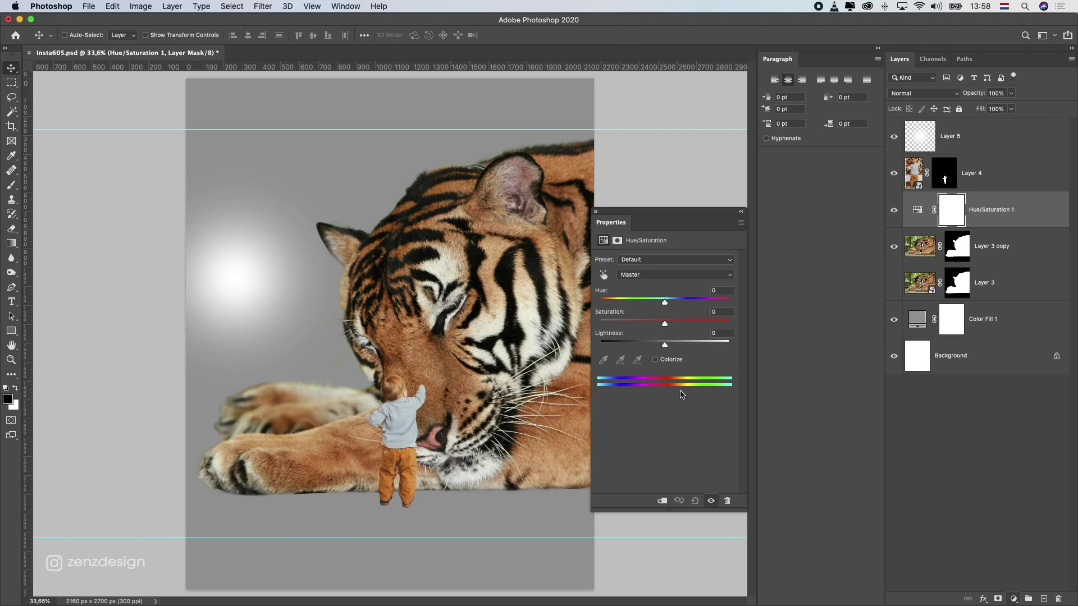
pyautogui.click(662, 501)
# Darken the tiger with a clipped Curves adjustment, lowering the white point's output to about 153
pyautogui.click(1013, 599)
pyautogui.click(1005, 434)
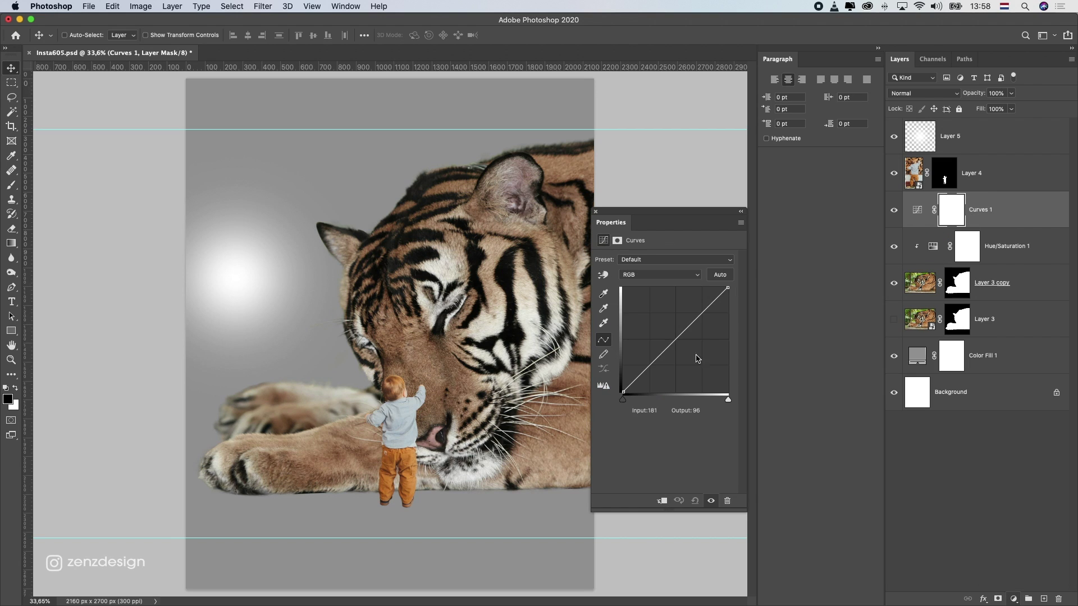
pyautogui.moveTo(728, 288); pyautogui.dragTo(736, 326)
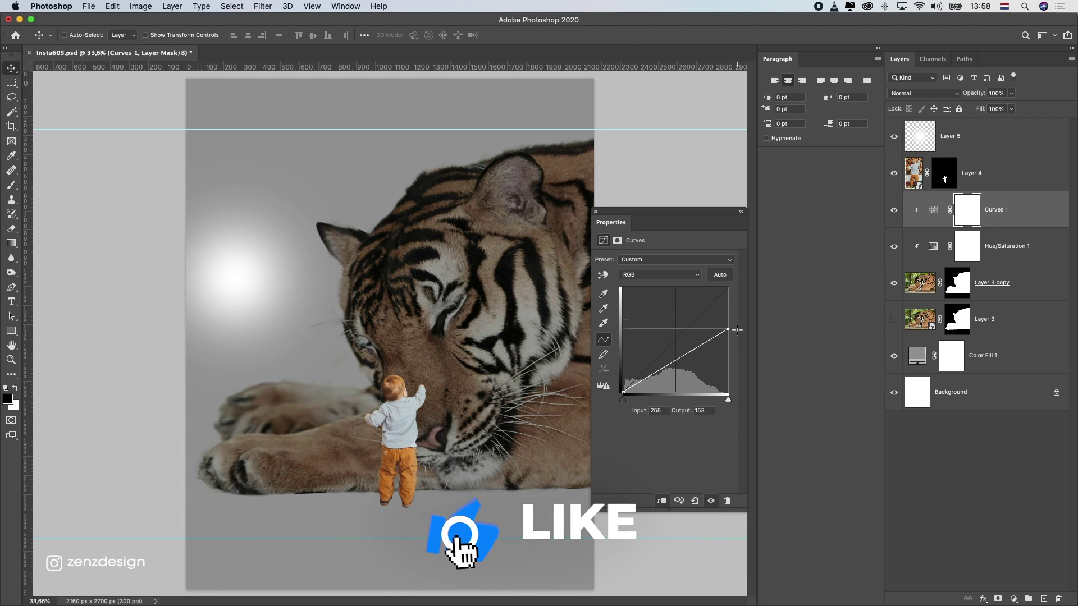
pyautogui.click(595, 212)
# Add a Hue/Saturation adjustment clipped to the boy's Layer 4 and reduce its saturation to about -46
pyautogui.click(1015, 283)
pyautogui.click(1013, 599)
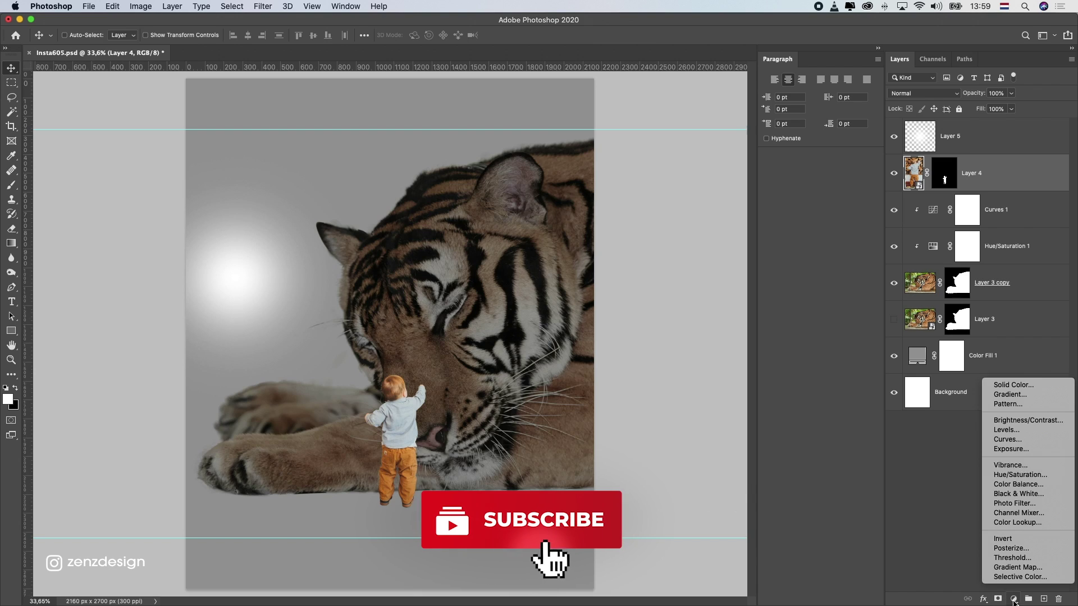
pyautogui.click(1020, 475)
pyautogui.press('super+alt+g')
pyautogui.moveTo(665, 324); pyautogui.dragTo(630, 329)
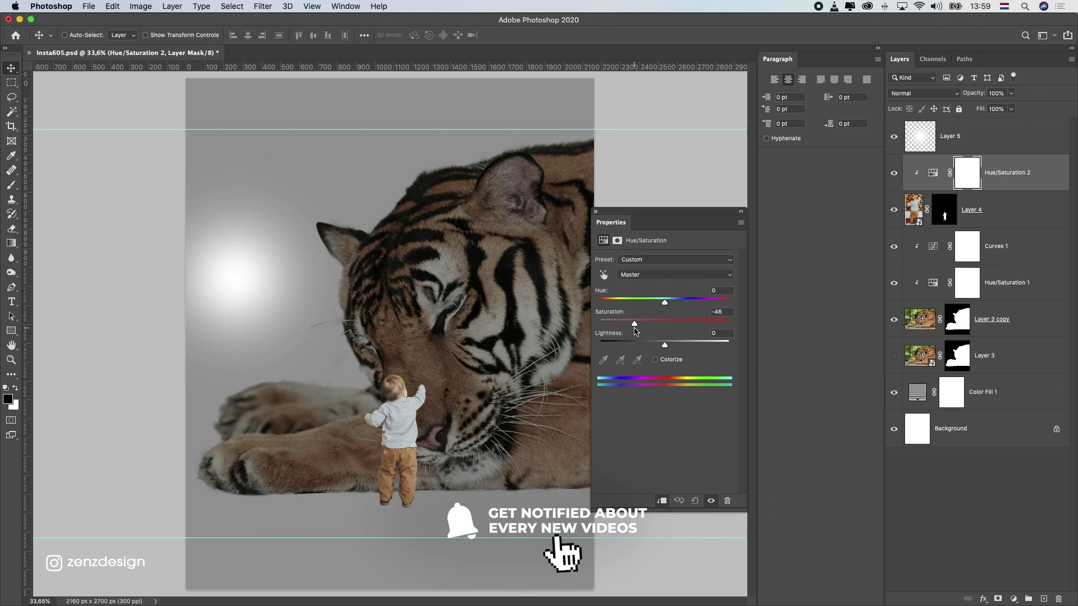
# Darken the boy with a clipped Curves adjustment, lowering the white point's output to 156
pyautogui.click(1013, 599)
pyautogui.click(1004, 434)
pyautogui.press('super+alt+g')
pyautogui.moveTo(728, 288); pyautogui.dragTo(738, 330)
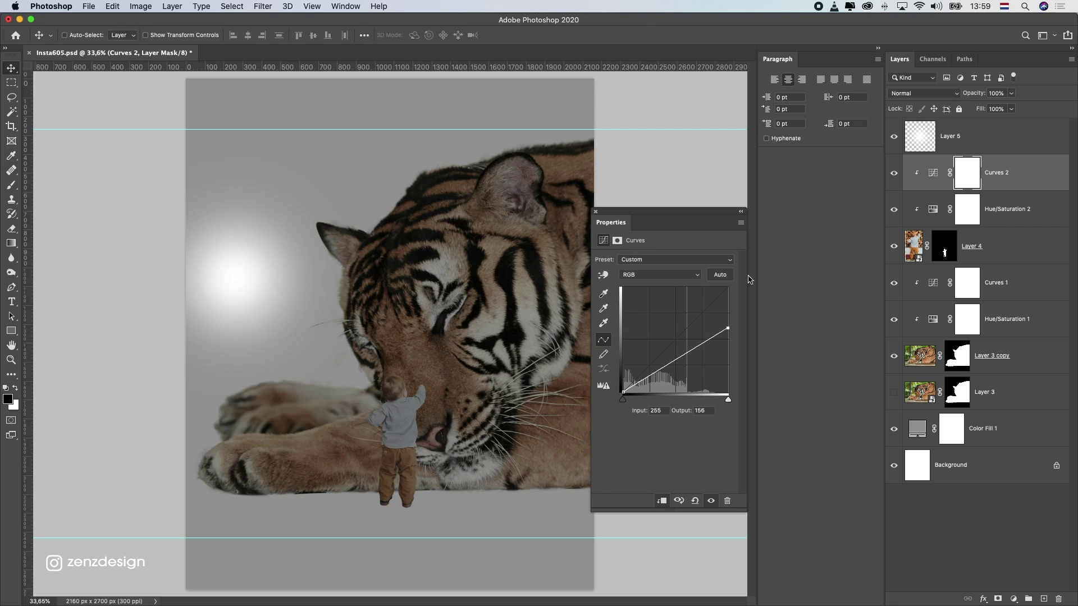
# Group the boy's layer and its adjustments as Boy, and the tiger's layer and its adjustments as Tiger
pyautogui.keyDown('shift'); pyautogui.click(980, 259); pyautogui.keyUp('shift')
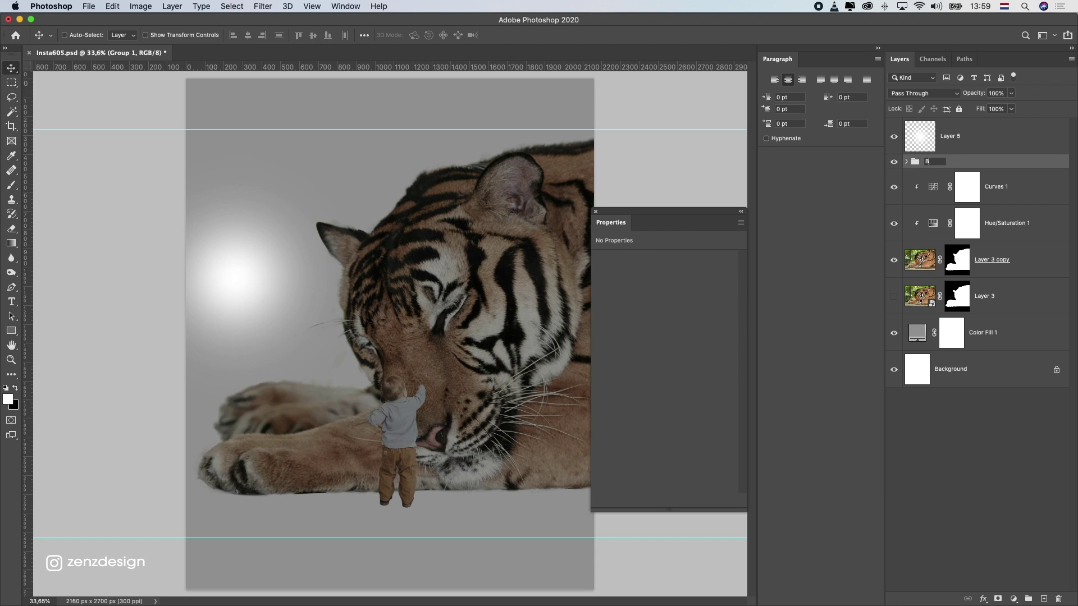
pyautogui.hotkey('alt', '[')
pyautogui.keyDown('shift'); pyautogui.click(996, 279); pyautogui.keyUp('shift')
pyautogui.press('super+g')
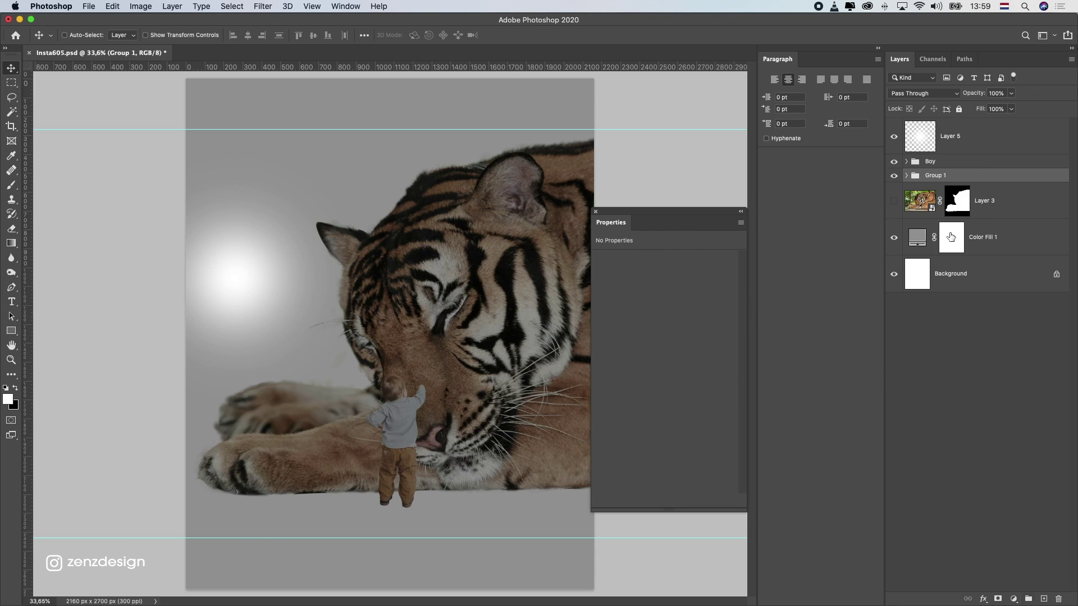
pyautogui.press('Return')
# Try to mask out the boy's Curves 2 adjustment with a black brush
pyautogui.click(930, 162)
pyautogui.click(906, 162)
pyautogui.click(982, 187)
pyautogui.click(11, 186)
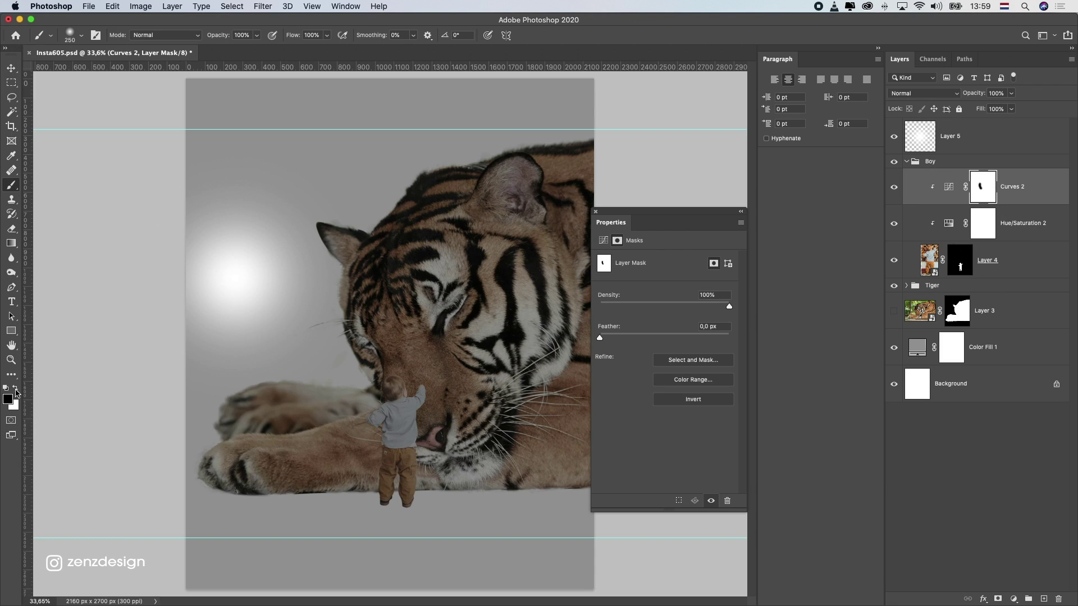
# Paint black on the Curves 1 mask in the Tiger group with a smaller brush to brighten the paws and the face edge
pyautogui.click(906, 285)
pyautogui.click(1011, 311)
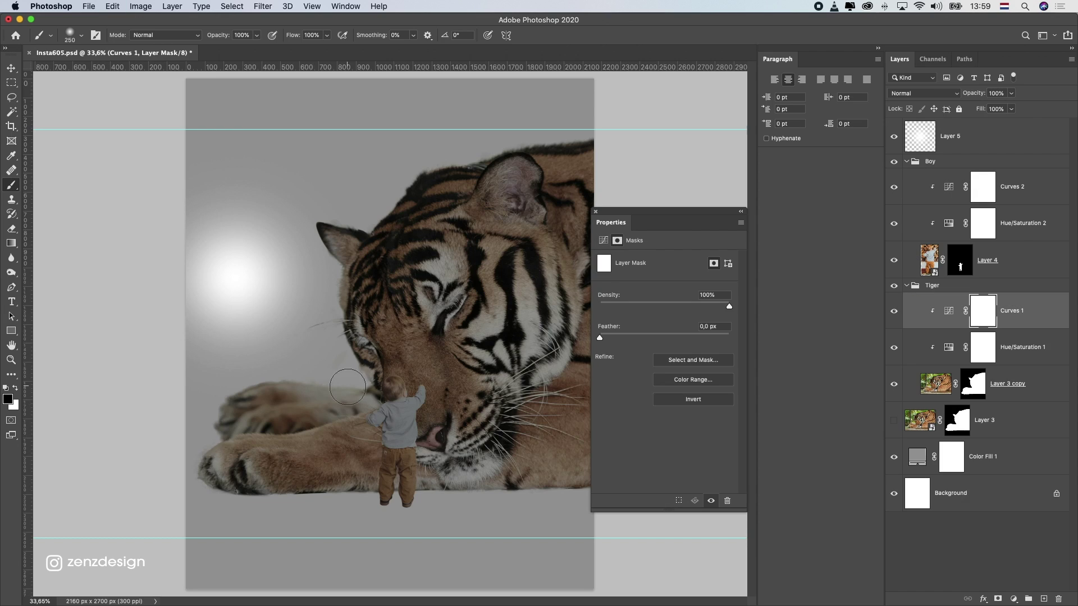
pyautogui.press('[')
pyautogui.press('[')
pyautogui.press('[')
pyautogui.press('[')
pyautogui.press('[')
pyautogui.press('[')
pyautogui.moveTo(298, 430); pyautogui.dragTo(217, 448)
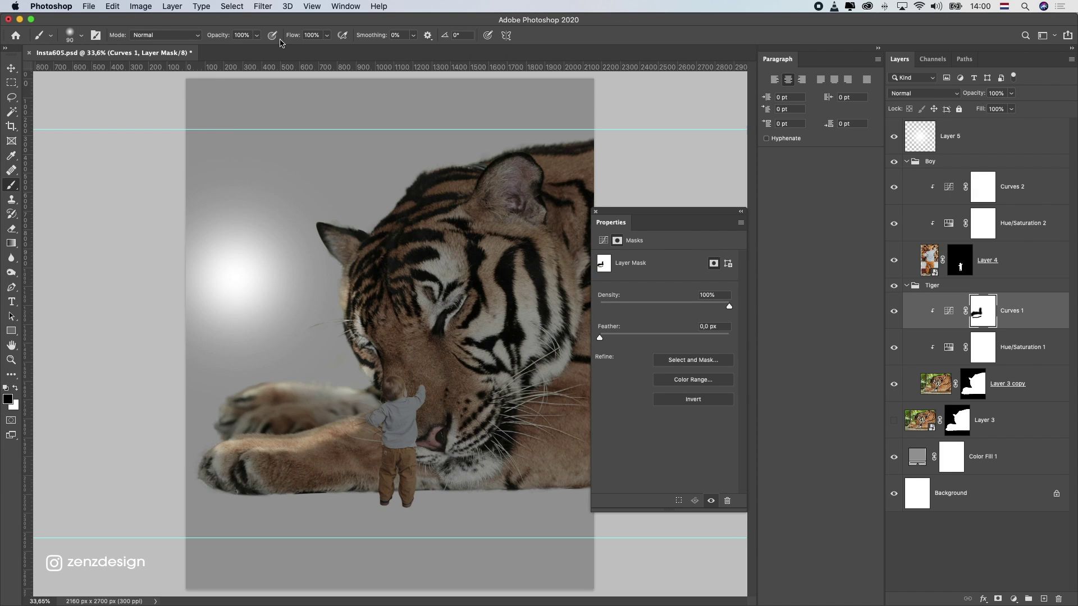
# Undo the last mask stroke and repaint the tiger's front leg with the brush opacity at 29%
pyautogui.moveTo(257, 35); pyautogui.dragTo(236, 49)
pyautogui.press('super+z')
pyautogui.moveTo(354, 423)
pyautogui.mouseDown()
pyautogui.moveTo(305, 439)
pyautogui.moveTo(232, 446)
pyautogui.mouseUp()
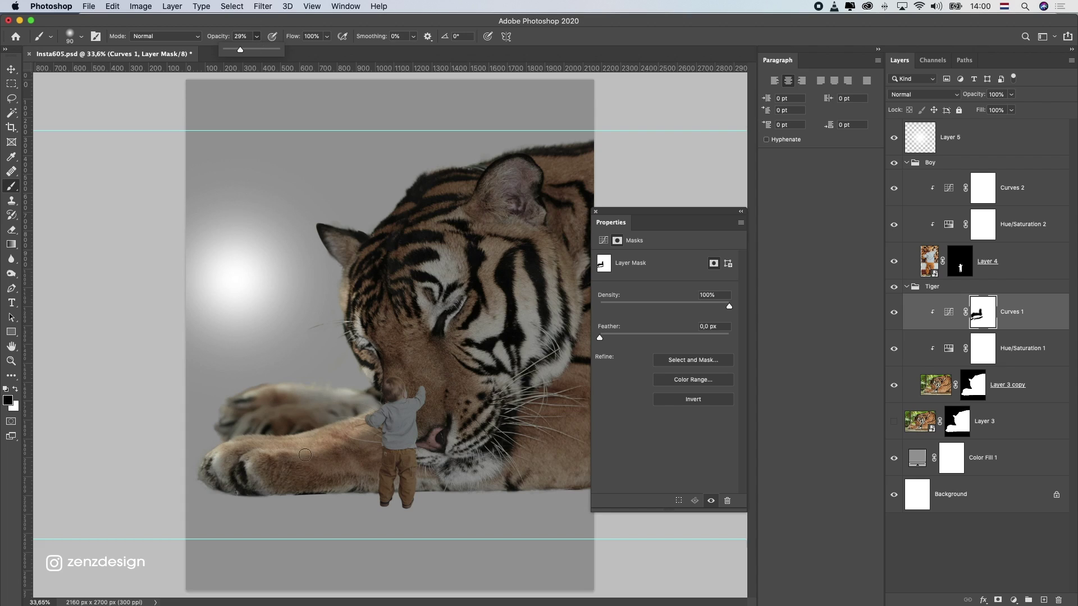
# Paint the Curves 1 mask at 100% brush opacity along the top of the tiger's head and down its face
pyautogui.press('0')
pyautogui.moveTo(351, 289)
pyautogui.mouseDown()
pyautogui.moveTo(337, 247)
pyautogui.moveTo(488, 153)
pyautogui.mouseUp()
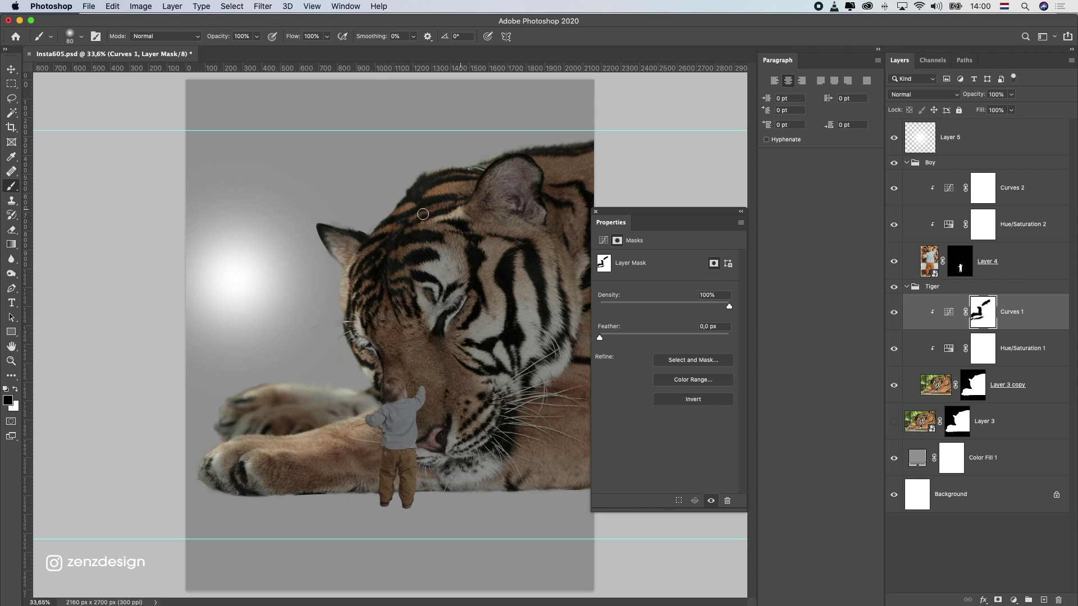
pyautogui.moveTo(401, 279); pyautogui.dragTo(379, 370)
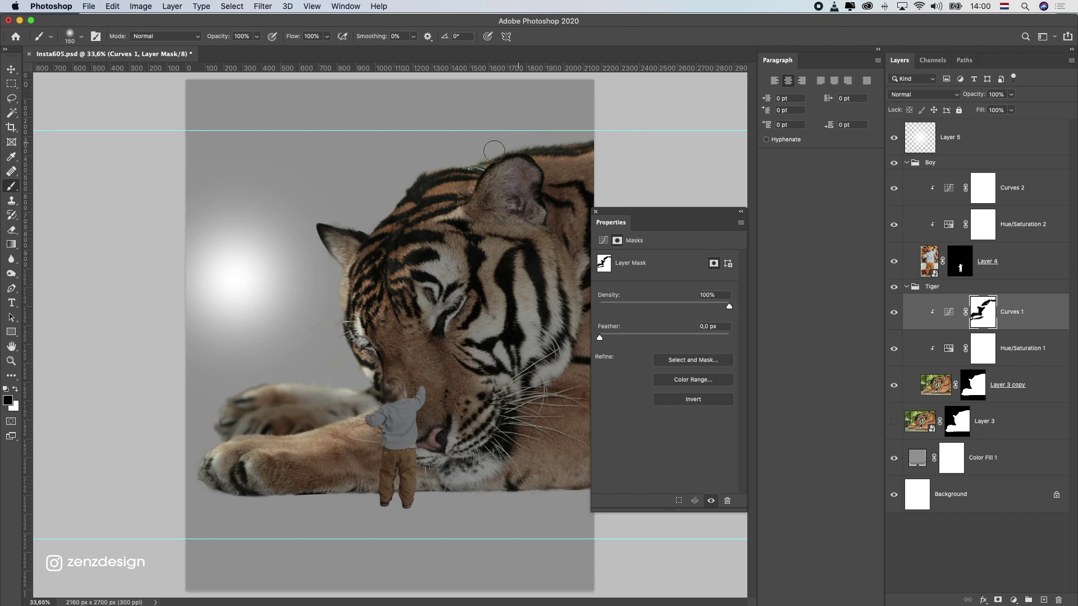
# Brighten the tiger's nose through the Curves 1 mask at 48% brush opacity, hiding the Boy group and varying the brush size
pyautogui.press('4')
pyautogui.press('8')
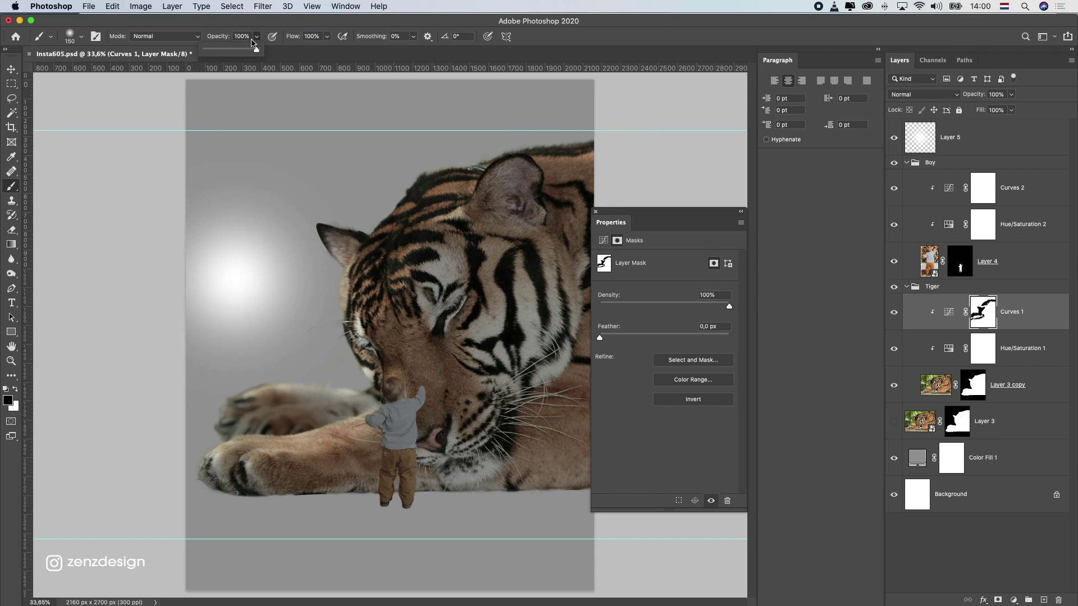
pyautogui.moveTo(379, 314); pyautogui.dragTo(411, 429)
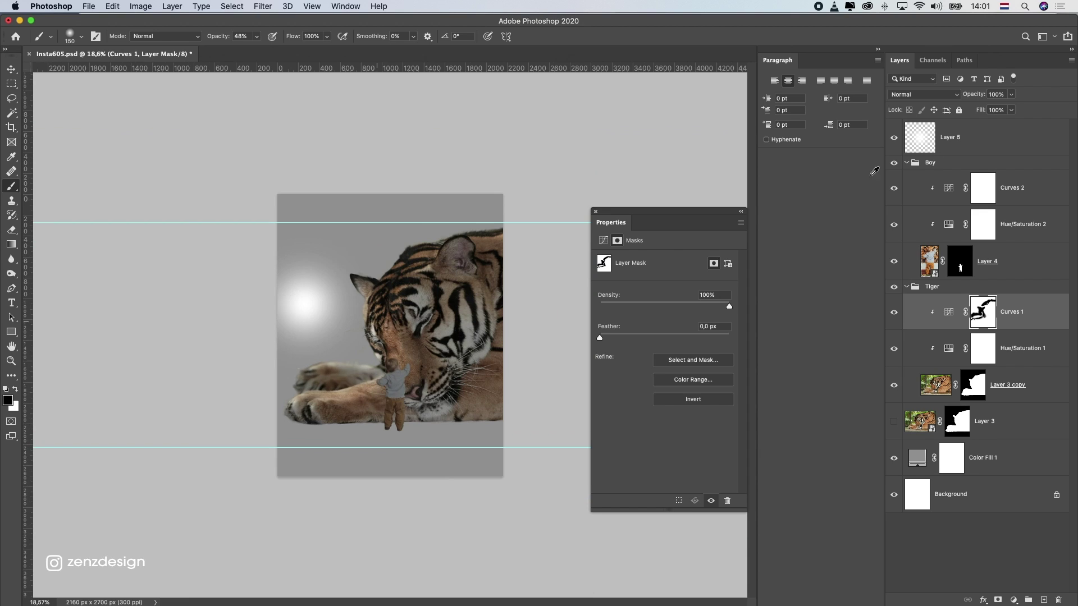
pyautogui.scroll(3, 407, 399)
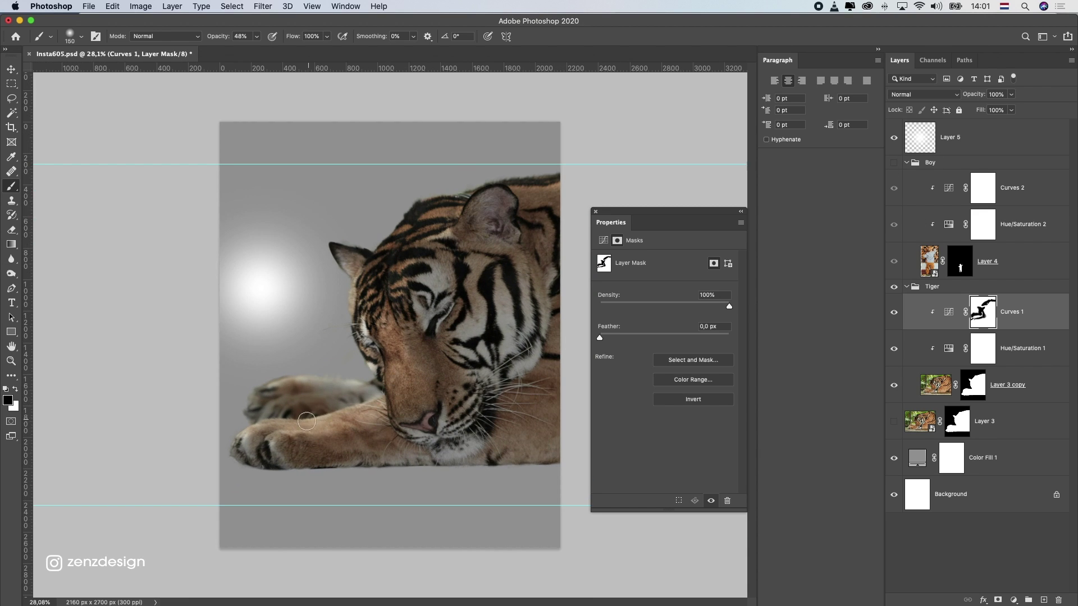
pyautogui.press('[')
pyautogui.press('[')
pyautogui.press('[')
pyautogui.press('[')
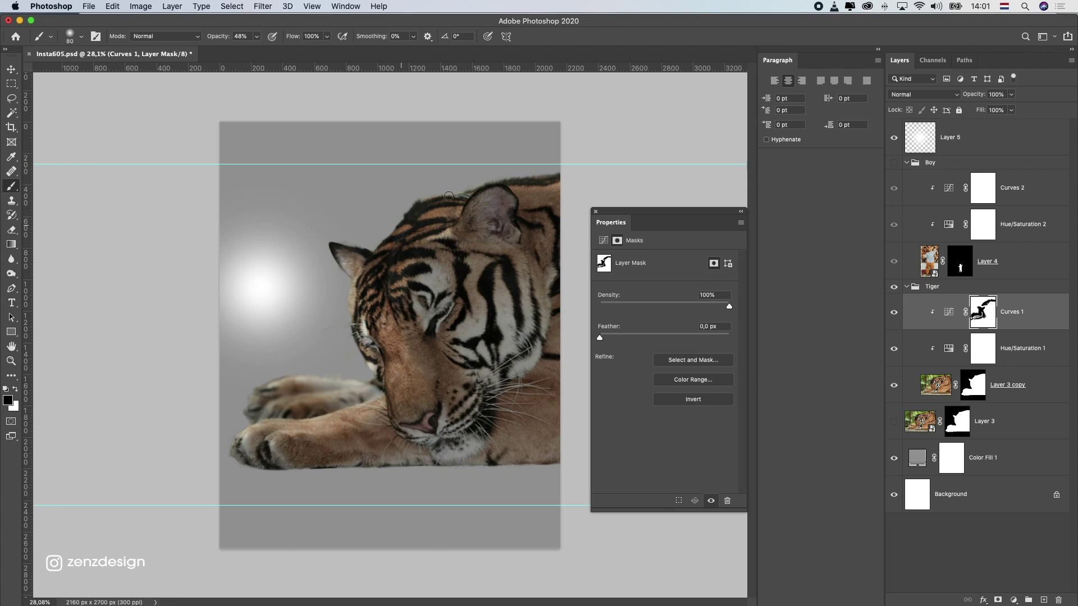
pyautogui.press(']')
pyautogui.press(']')
pyautogui.press(']')
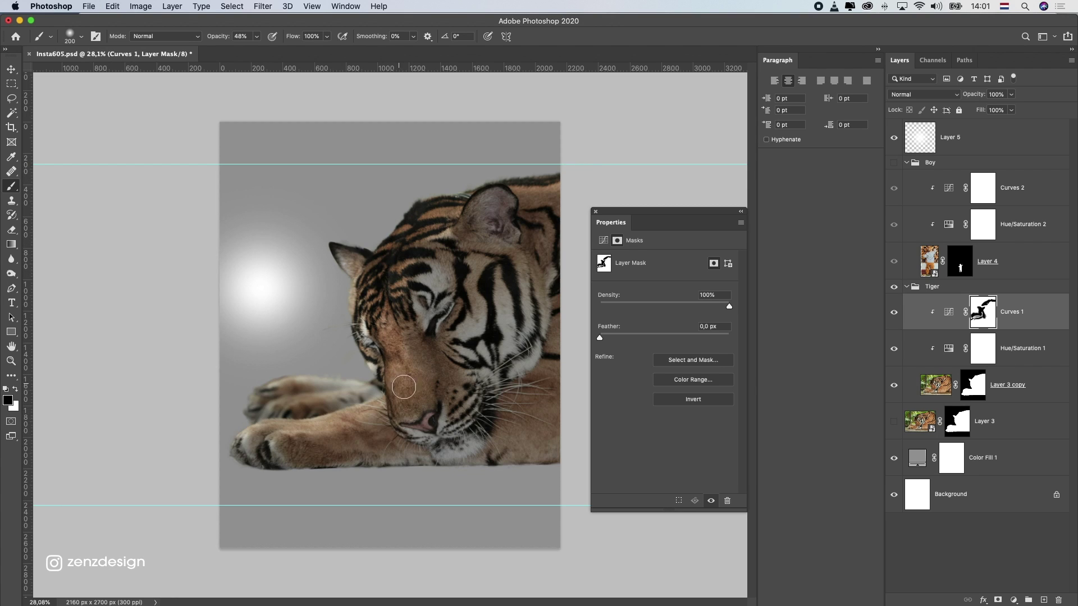
# Add another Curves adjustment clipped to the tiger and pull its upper midtones slightly down
pyautogui.click(1013, 600)
pyautogui.click(1005, 438)
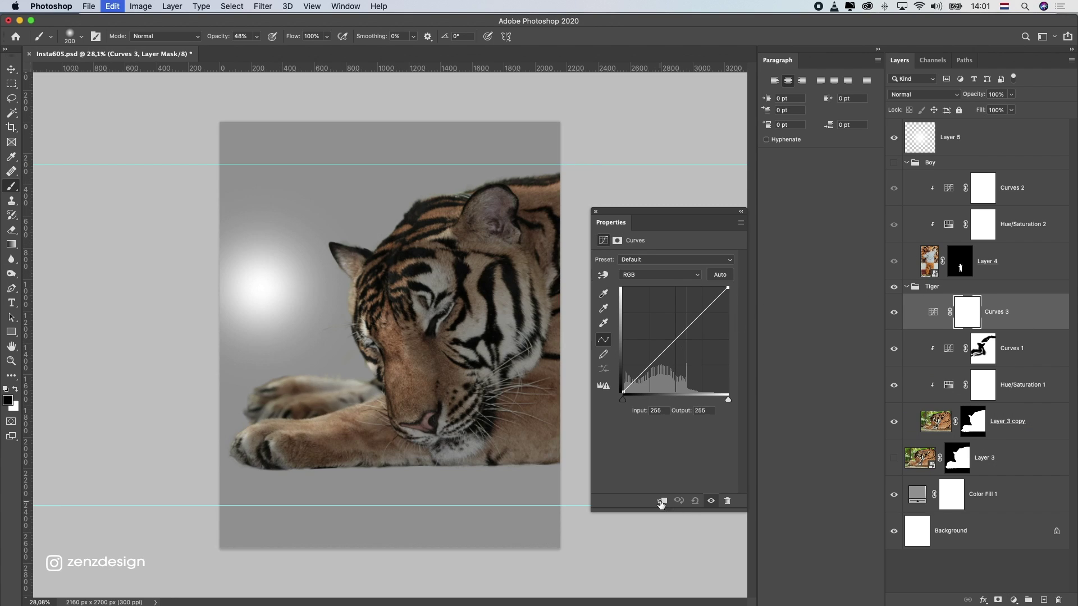
pyautogui.moveTo(683, 332); pyautogui.dragTo(683, 336)
# Add a clipped Curves 4 adjustment that lowers the midtones from input 116 to output 104 and moves the white point slightly inward
pyautogui.click(1013, 600)
pyautogui.click(1005, 438)
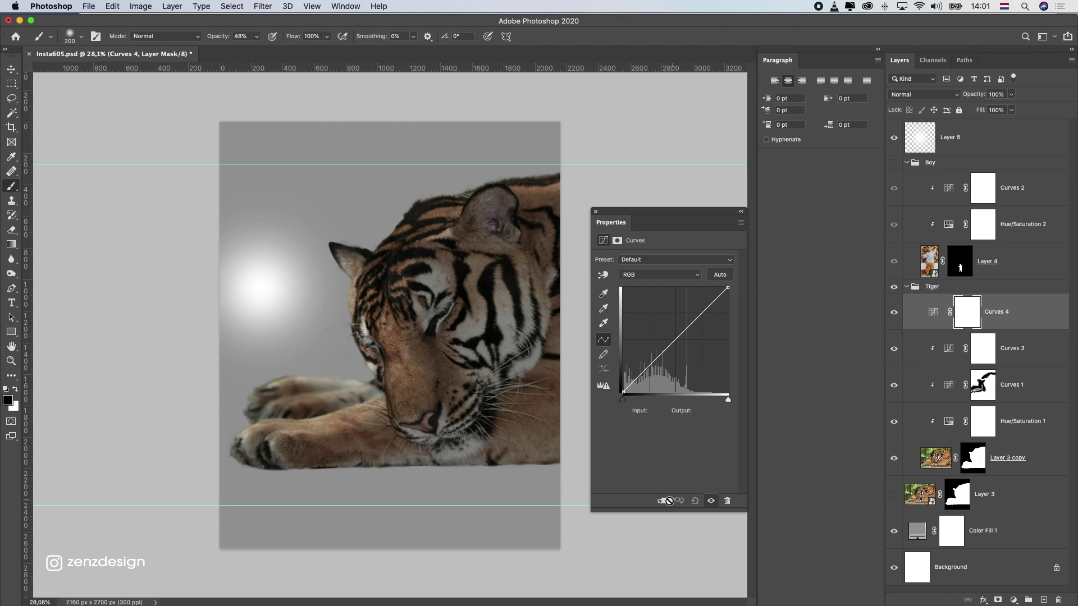
pyautogui.moveTo(727, 288); pyautogui.dragTo(717, 286)
pyautogui.moveTo(668, 342); pyautogui.dragTo(669, 350)
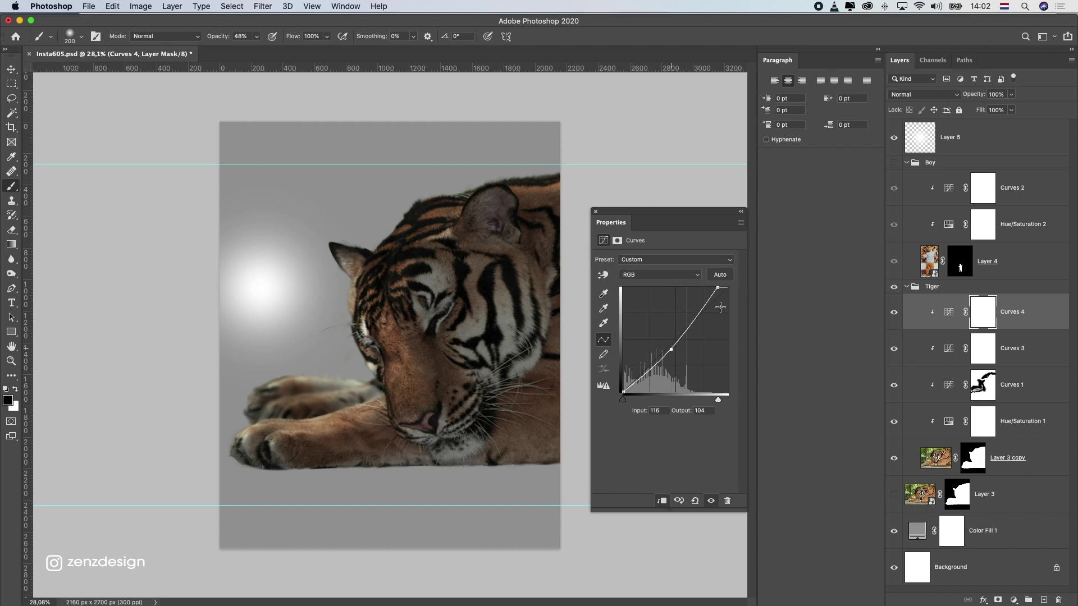
pyautogui.moveTo(718, 287); pyautogui.dragTo(722, 288)
# Add a new layer filled with 50% gray, clip it to the tiger, and set its blend mode to Overlay
pyautogui.click(1043, 601)
pyautogui.click(140, 6)
pyautogui.moveTo(112, 7)
pyautogui.click(126, 189)
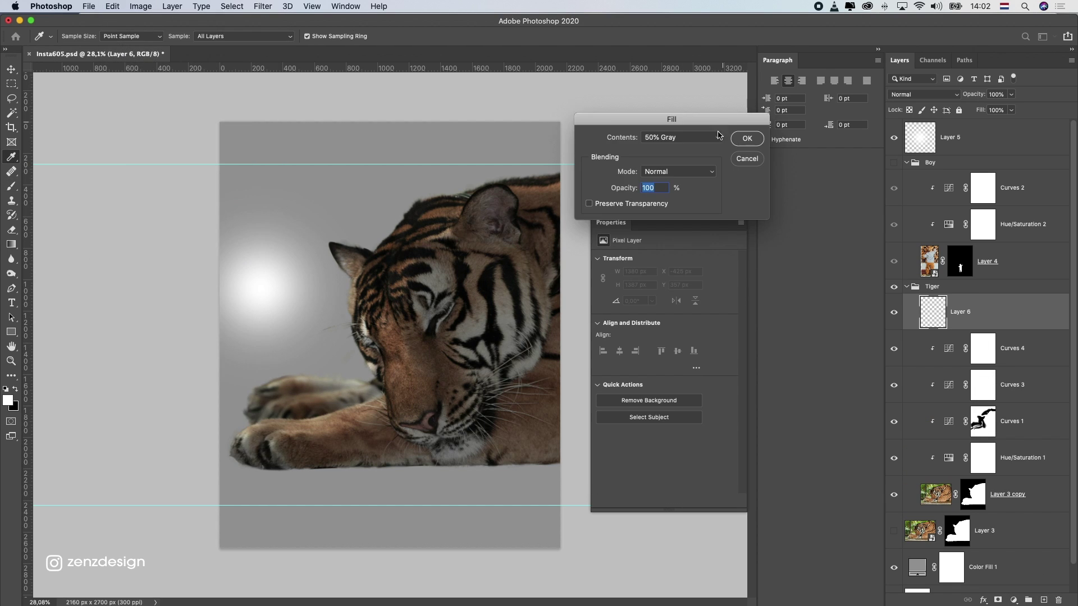
pyautogui.click(746, 138)
pyautogui.rightClick(968, 312)
pyautogui.click(854, 330)
pyautogui.click(924, 94)
pyautogui.click(915, 220)
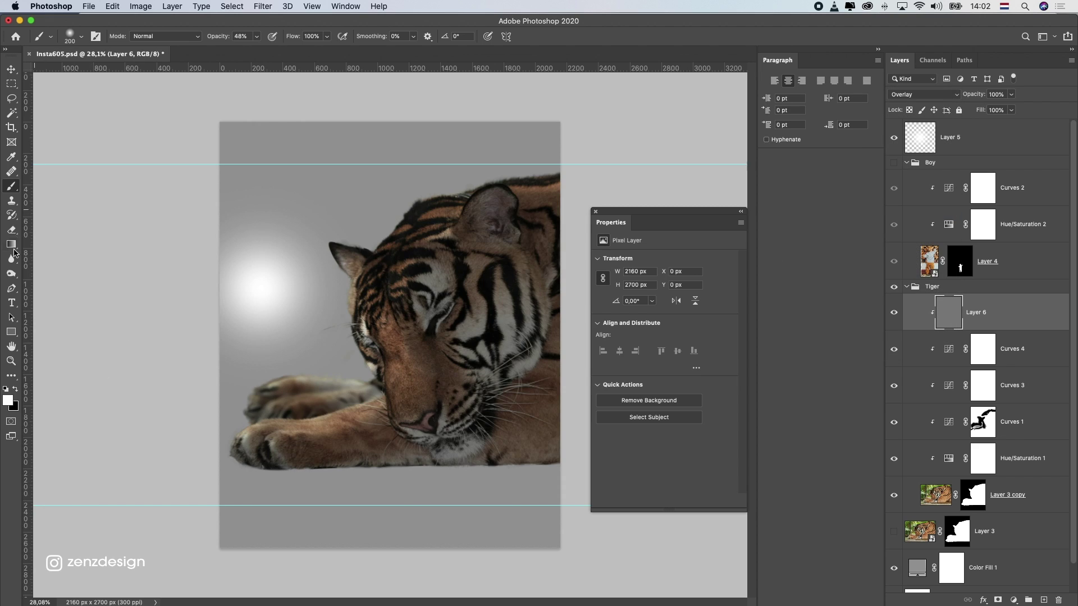
# Dodge the highlights along the tiger's leg, face and head on the gray layer at 28% exposure
pyautogui.moveTo(11, 273); pyautogui.dragTo(48, 272)
pyautogui.scroll(3, 383, 399)
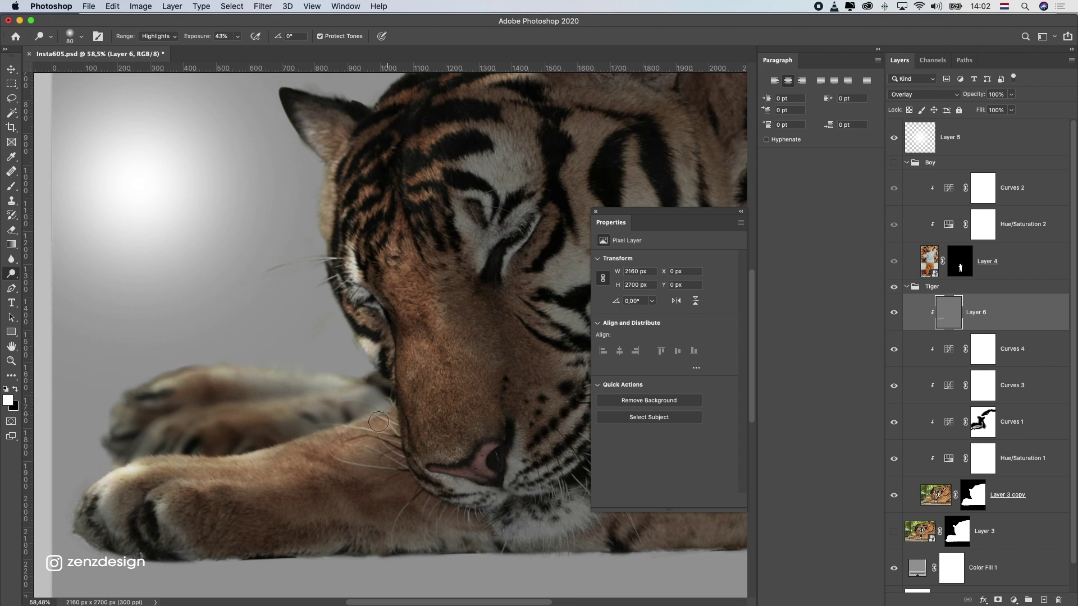
pyautogui.click(238, 36)
pyautogui.moveTo(386, 419)
pyautogui.mouseDown()
pyautogui.moveTo(238, 464)
pyautogui.moveTo(370, 443)
pyautogui.moveTo(397, 427)
pyautogui.mouseUp()
pyautogui.scroll(-3, 382, 382)
pyautogui.scroll(1, 385, 342)
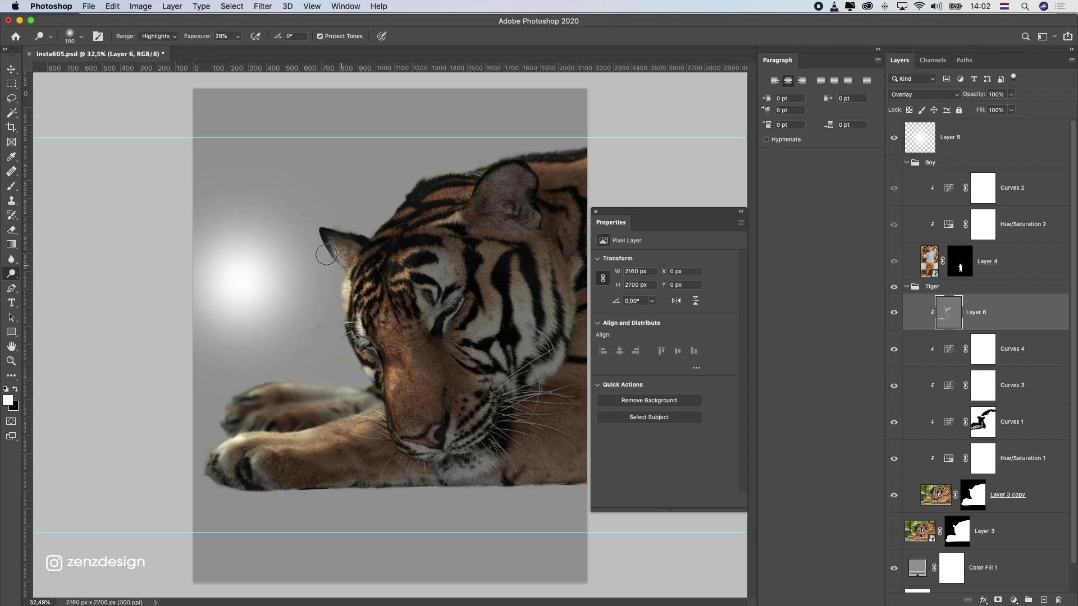
pyautogui.scroll(-2, 338, 367)
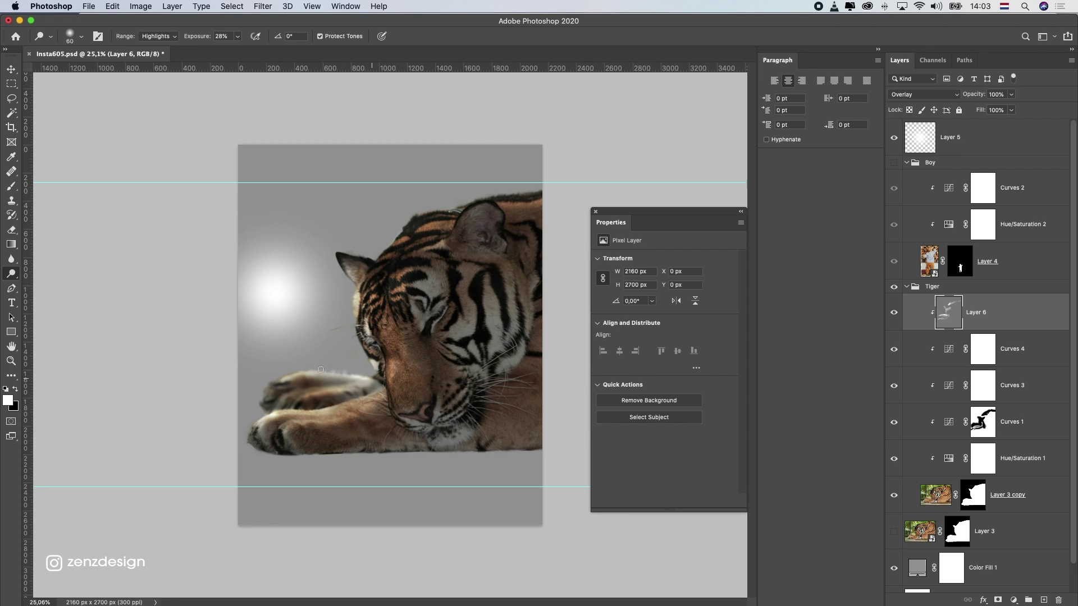
# Dodge the edges of the tiger's paws on the gray layer with a smaller brush
pyautogui.moveTo(265, 414); pyautogui.dragTo(252, 439)
pyautogui.scroll(-5, 398, 371)
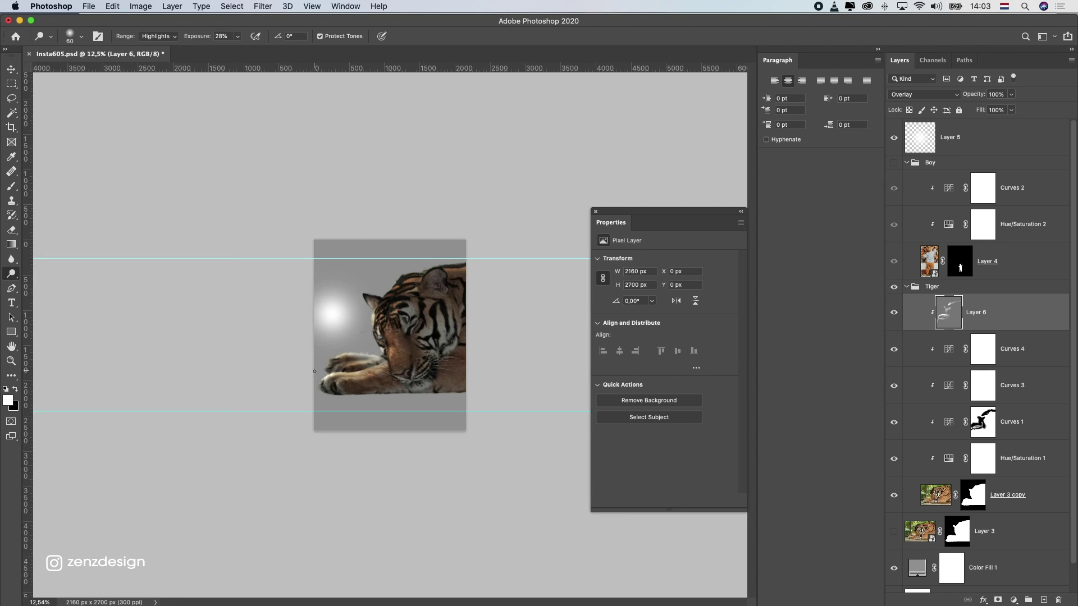
pyautogui.scroll(5, 398, 371)
pyautogui.press(']')
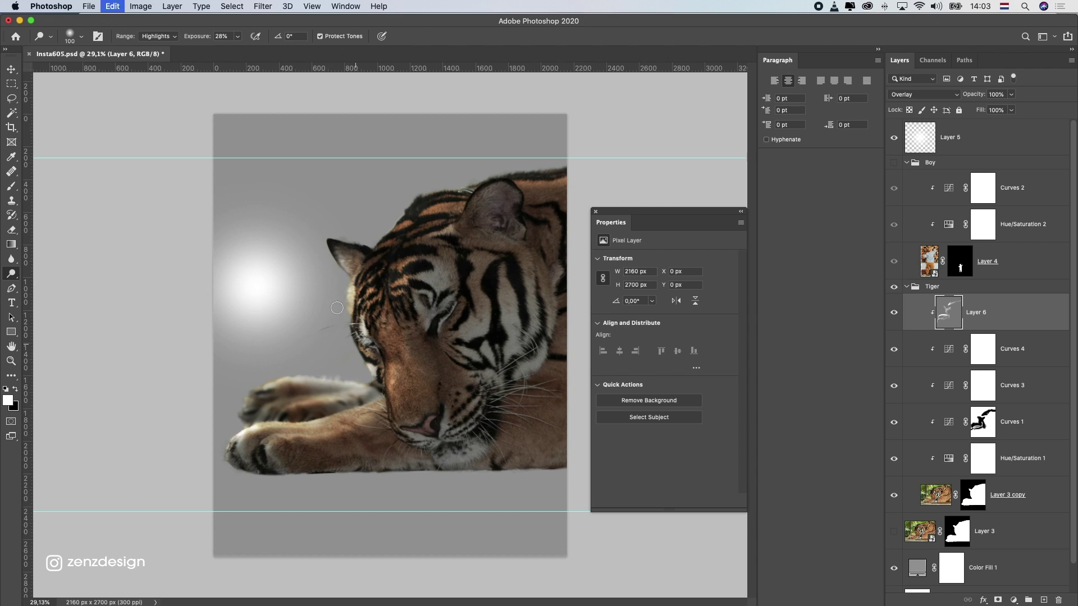
# Add a new layer clipped to the tiger, try a white brush stroke beside the face, and undo the stroke
pyautogui.scroll(6, 337, 308)
pyautogui.click(1044, 600)
pyautogui.rightClick(997, 316)
pyautogui.click(995, 329)
pyautogui.click(11, 187)
pyautogui.moveTo(366, 326); pyautogui.dragTo(292, 407)
pyautogui.press('super+z')
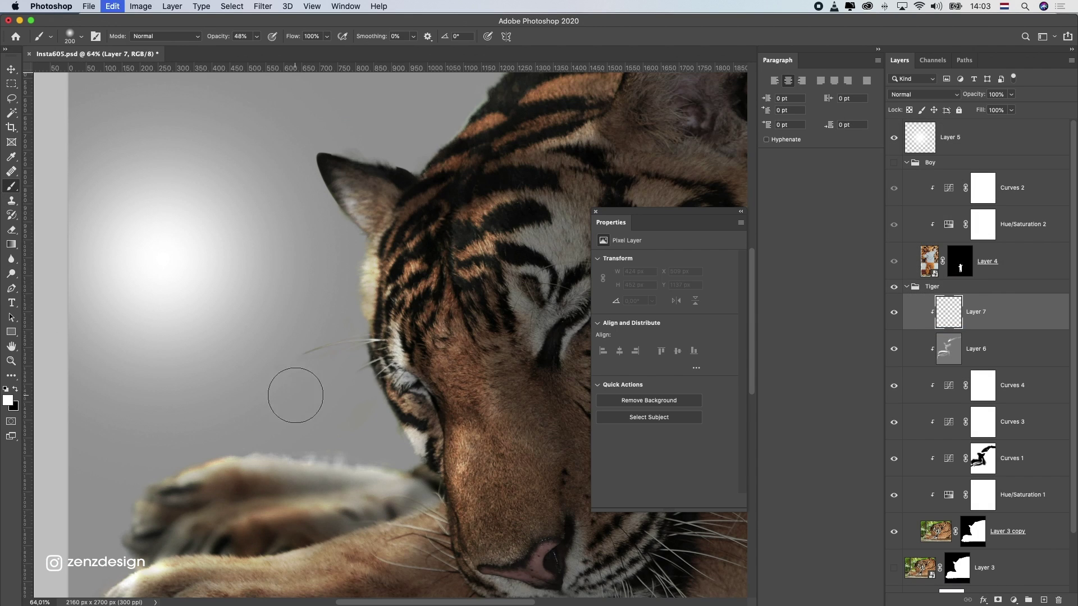
# Paint black on the Layer 3 copy mask at 100% opacity with a smaller brush to remove the long whiskers beside the face
pyautogui.click(973, 532)
pyautogui.click(257, 36)
pyautogui.moveTo(255, 51); pyautogui.dragTo(288, 51)
pyautogui.press('[')
pyautogui.press('[')
pyautogui.press('[')
pyautogui.press('[')
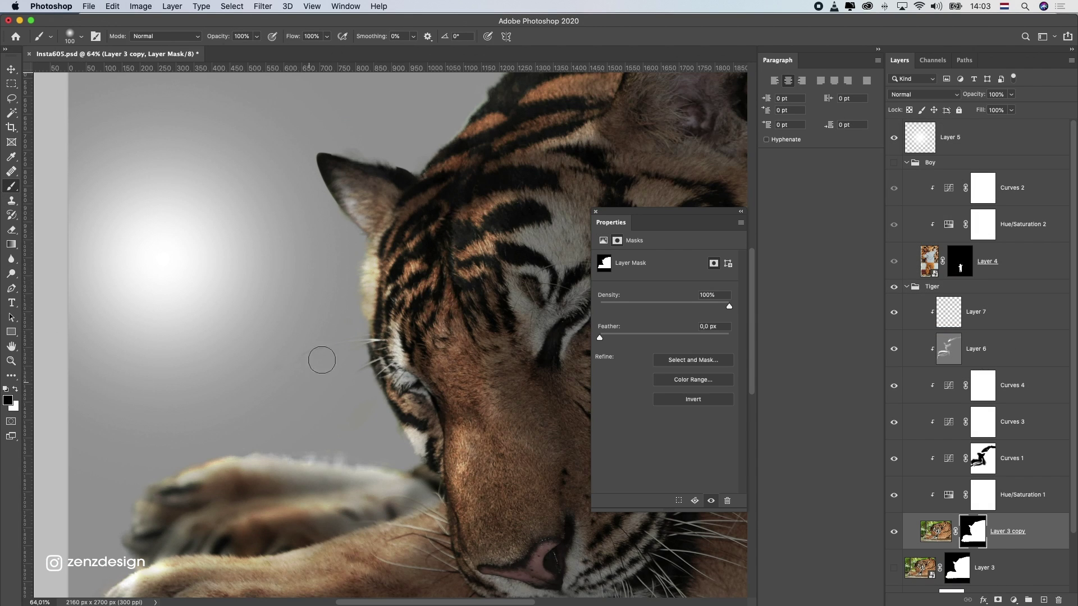
pyautogui.scroll(-5, 301, 414)
pyautogui.scroll(4, 308, 385)
# Release Layer 7 in the Tiger group from its clipping mask
pyautogui.click(995, 313)
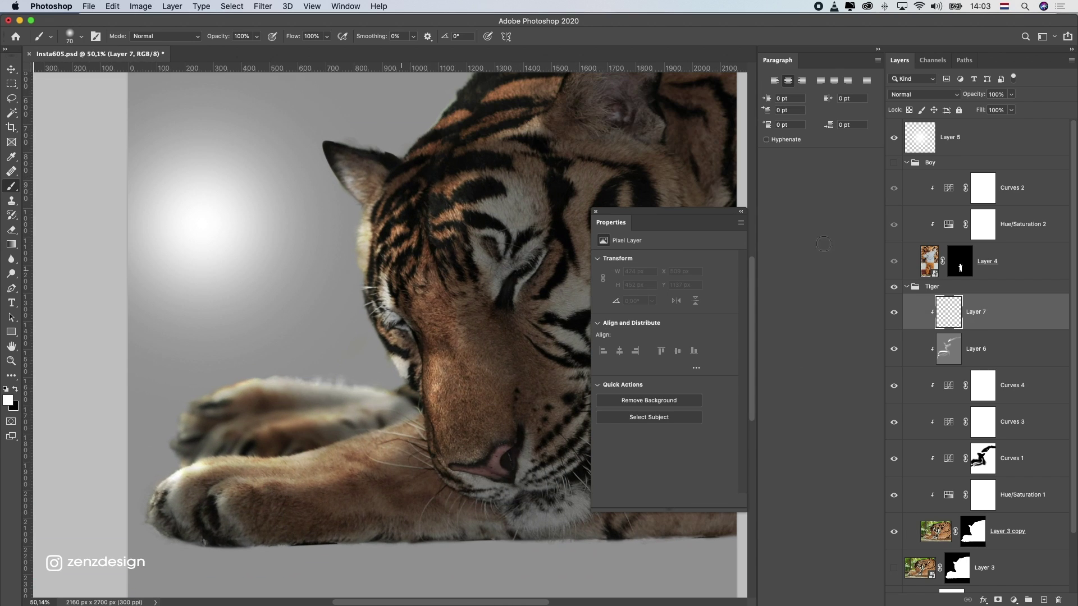
pyautogui.rightClick(996, 314)
pyautogui.click(991, 329)
# Set up the Pen tool in Shape mode with no fill and a white 2 px stroke
pyautogui.click(11, 288)
pyautogui.click(81, 35)
pyautogui.click(84, 25)
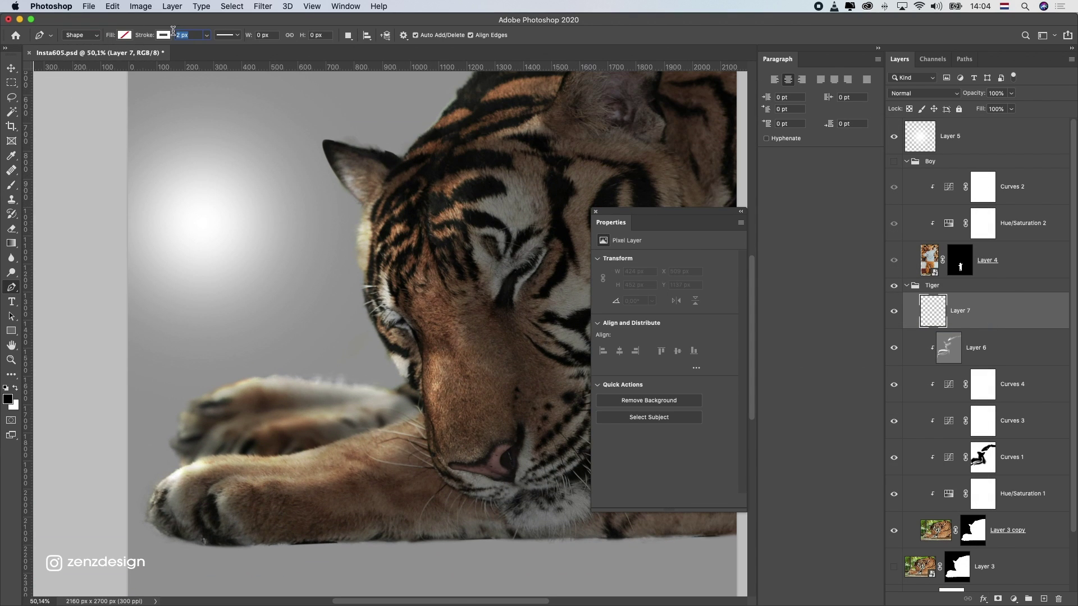
pyautogui.click(124, 34)
pyautogui.click(163, 35)
pyautogui.click(123, 96)
pyautogui.moveTo(188, 34); pyautogui.dragTo(173, 34)
pyautogui.write('2')
pyautogui.press('Return')
# Draw a curved whisker extending outward from beside the tiger's eye and adjust the shape's fill
pyautogui.click(376, 287)
pyautogui.moveTo(313, 309); pyautogui.dragTo(285, 338)
pyautogui.click(124, 34)
pyautogui.click(48, 54)
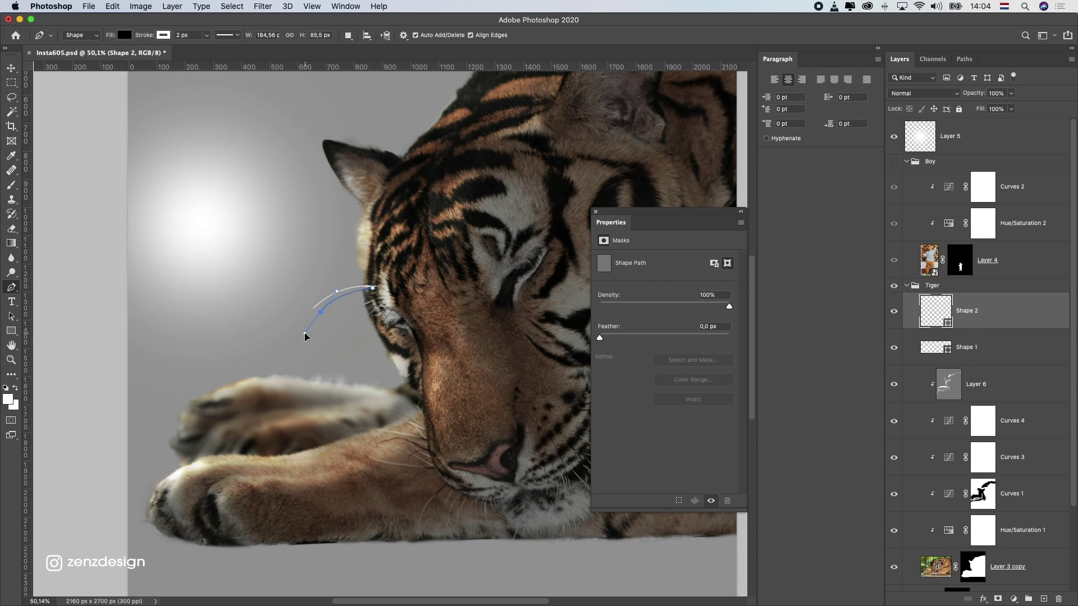
pyautogui.scroll(-1, 914, 273)
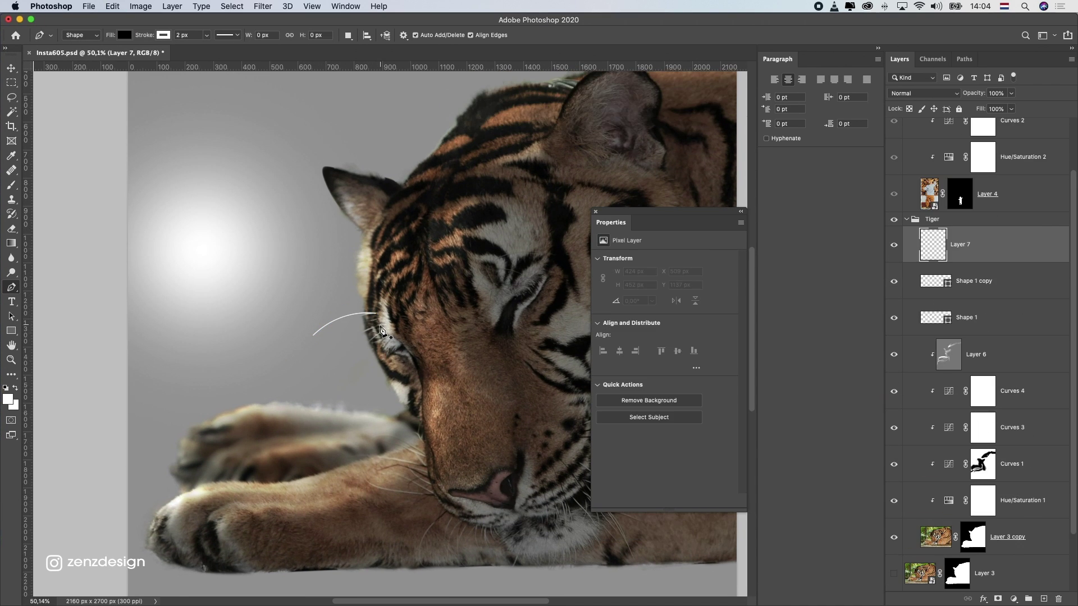
# Scale the copied whisker to about 73% and move it just below the first whisker beside the tiger's eye
pyautogui.keyDown('ctrl'); pyautogui.click(376, 300); pyautogui.keyUp('ctrl')
pyautogui.press('t')
pyautogui.press('super+t')
pyautogui.moveTo(376, 336); pyautogui.dragTo(357, 341)
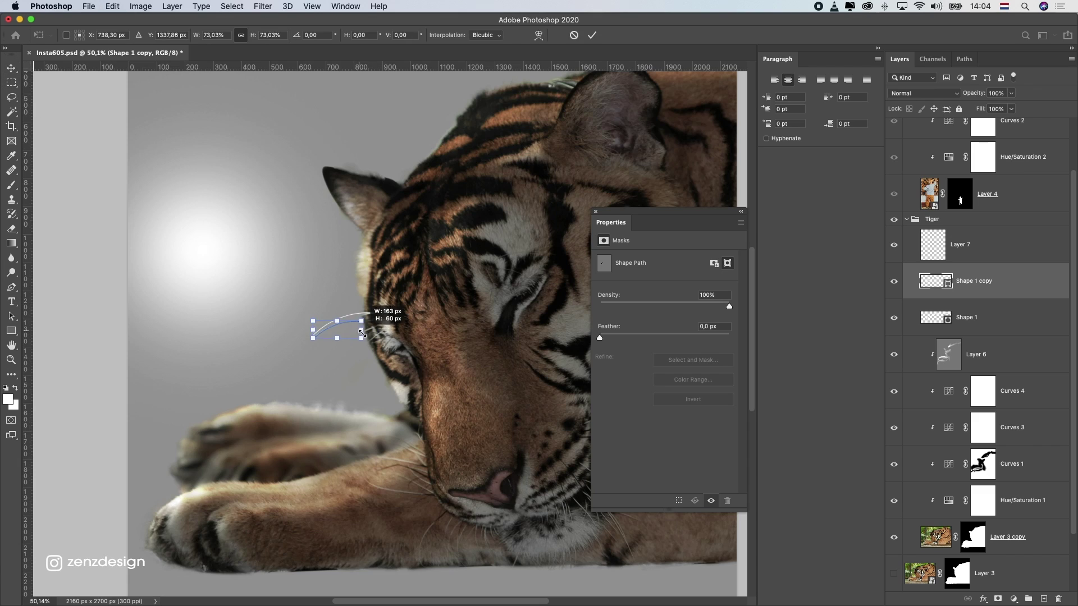
pyautogui.press('Return')
pyautogui.press('v')
pyautogui.moveTo(407, 314); pyautogui.dragTo(426, 314)
# Draw another curved whisker below the first two as a Pen shape with no fill and a white stroke
pyautogui.click(11, 287)
pyautogui.click(977, 245)
pyautogui.click(125, 35)
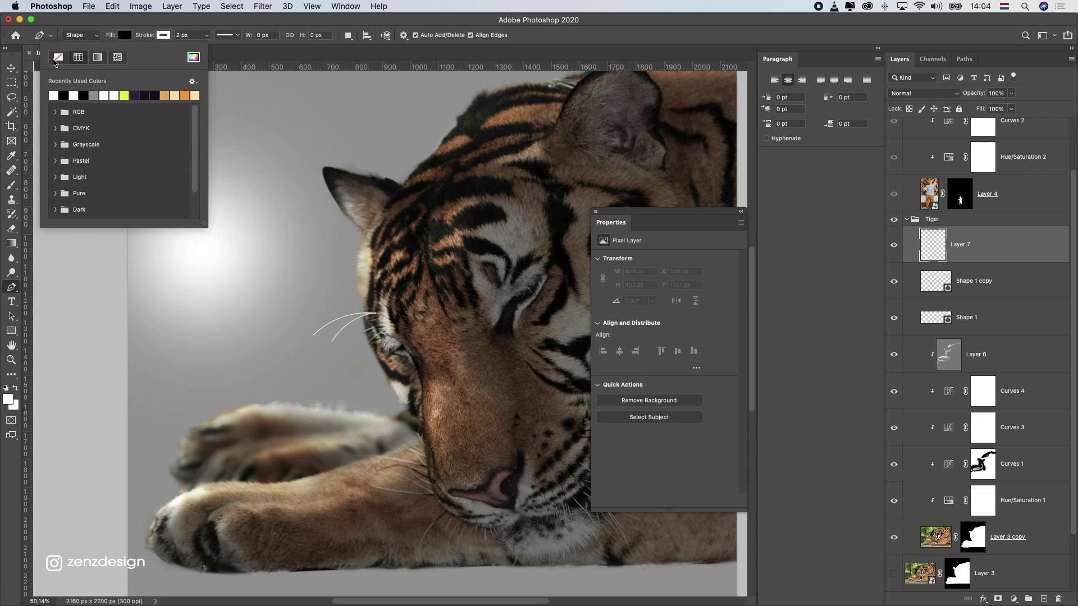
pyautogui.click(163, 36)
pyautogui.click(88, 92)
pyautogui.click(192, 42)
pyautogui.click(374, 327)
pyautogui.moveTo(337, 360)
pyautogui.mouseDown()
pyautogui.moveTo(324, 387)
pyautogui.moveTo(346, 399)
pyautogui.mouseUp()
pyautogui.press('Return')
# Draw two more curved whiskers on separate layers, fanning downward from beside the tiger's eye
pyautogui.click(1044, 599)
pyautogui.click(377, 336)
pyautogui.press('Return')
pyautogui.click(383, 330)
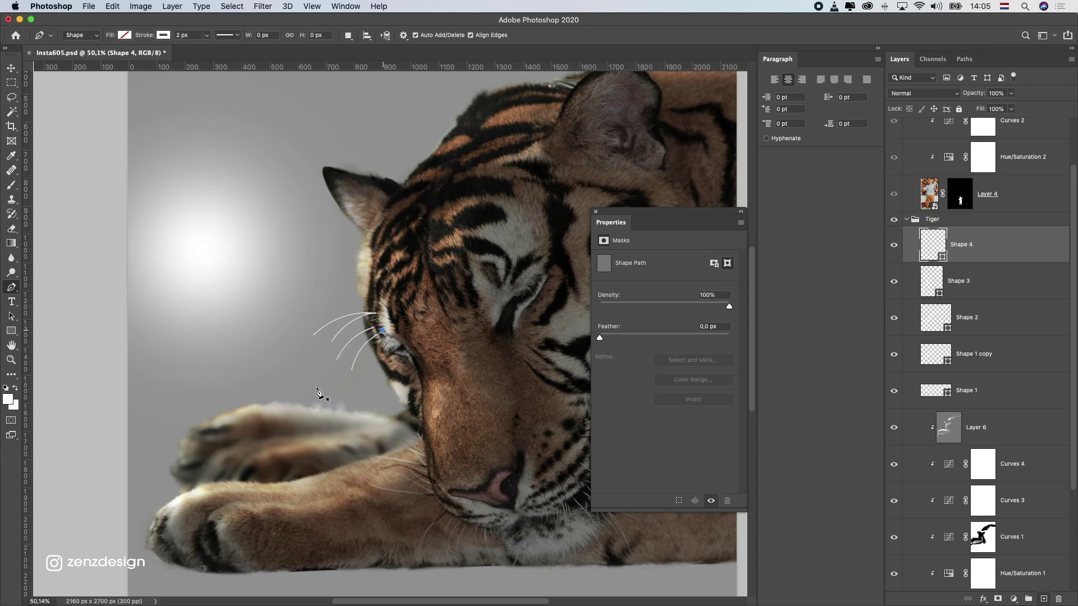
pyautogui.press('Return')
# Group all whisker shapes as Whiskers and mask the group, painting black where the whiskers meet the fur
pyautogui.keyDown('shift'); pyautogui.click(993, 391); pyautogui.keyUp('shift')
pyautogui.click(1029, 600)
pyautogui.doubleClick(950, 256)
pyautogui.write('Whiskers')
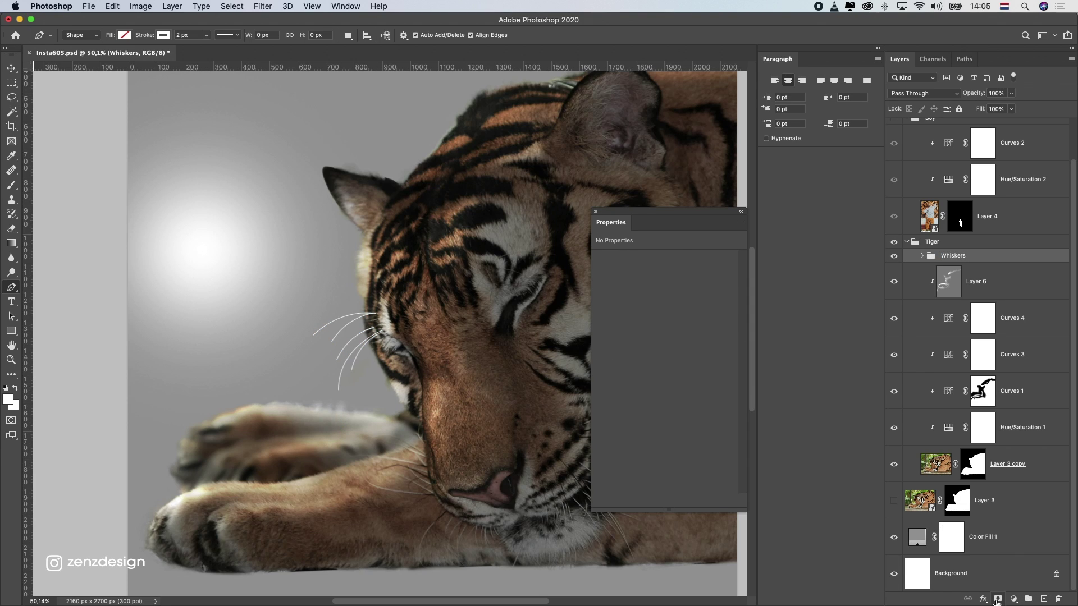
pyautogui.click(997, 600)
pyautogui.press('b')
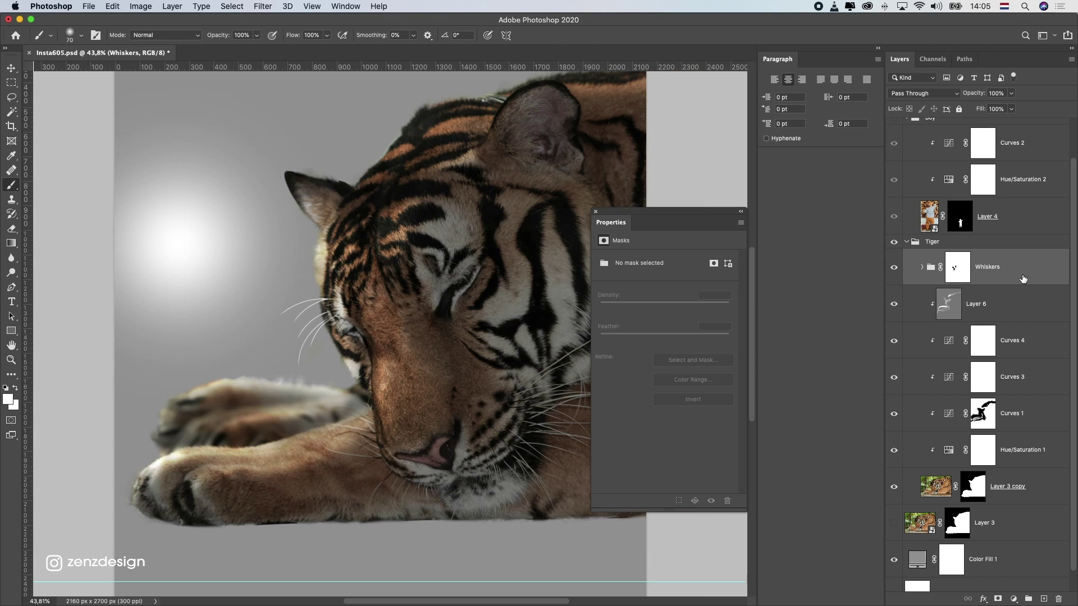
# Apply a light gray Color Overlay in Normal mode at 100% opacity to the Whiskers group
pyautogui.doubleClick(1033, 266)
pyautogui.click(907, 241)
pyautogui.press('Return')
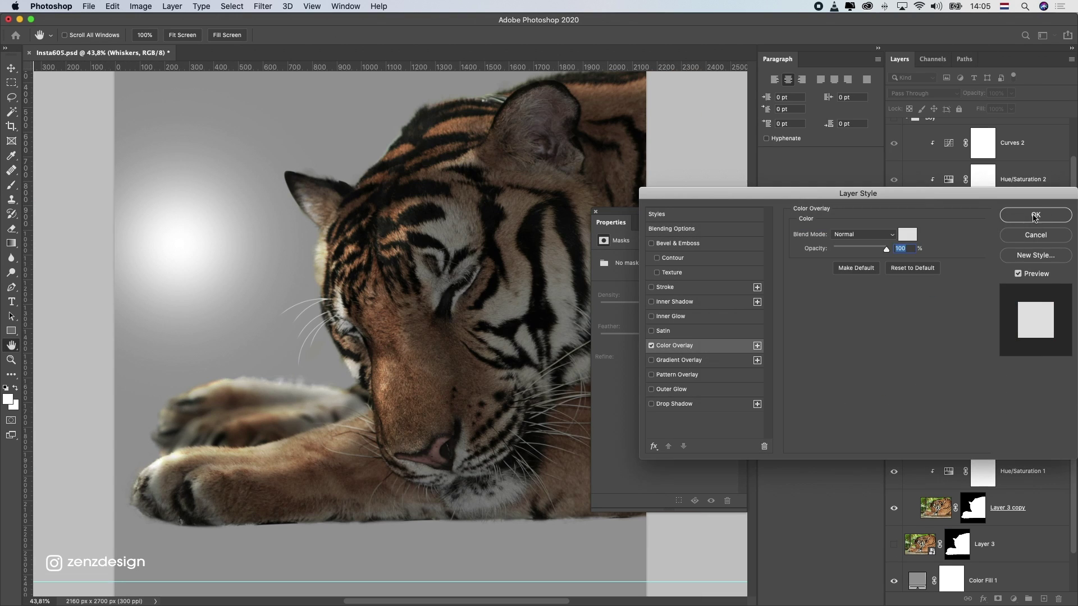
pyautogui.press('Return')
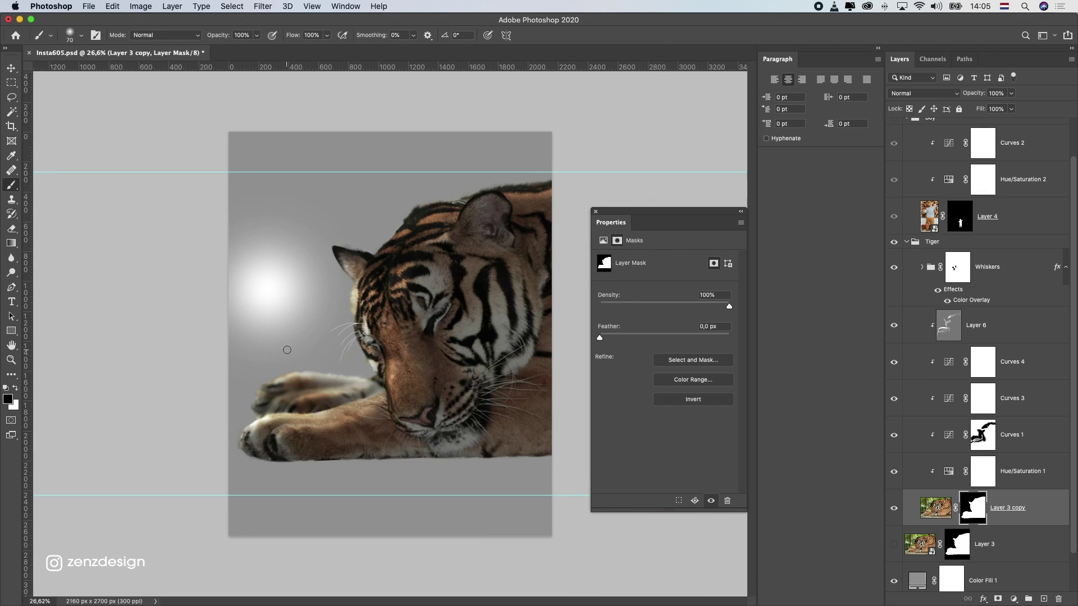
# Dodge highlights on Layer 6 over the tiger's forehead and nose bridge at 28% exposure, enlarging the brush to 300 px
pyautogui.click(11, 272)
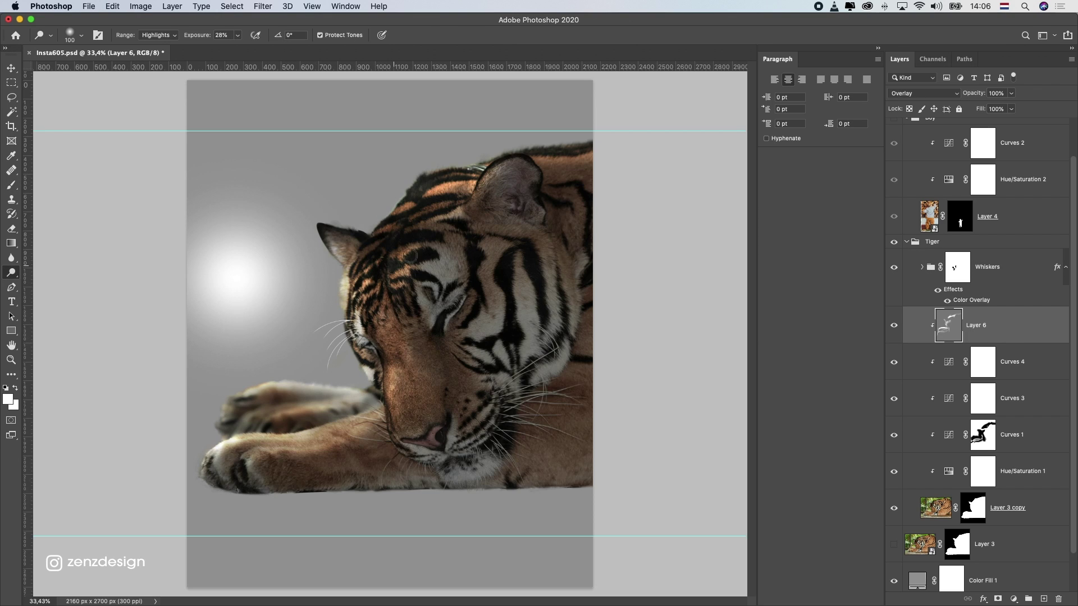
pyautogui.moveTo(411, 256); pyautogui.dragTo(446, 250)
pyautogui.press('super+z')
pyautogui.moveTo(396, 274); pyautogui.dragTo(458, 247)
pyautogui.press('super+z')
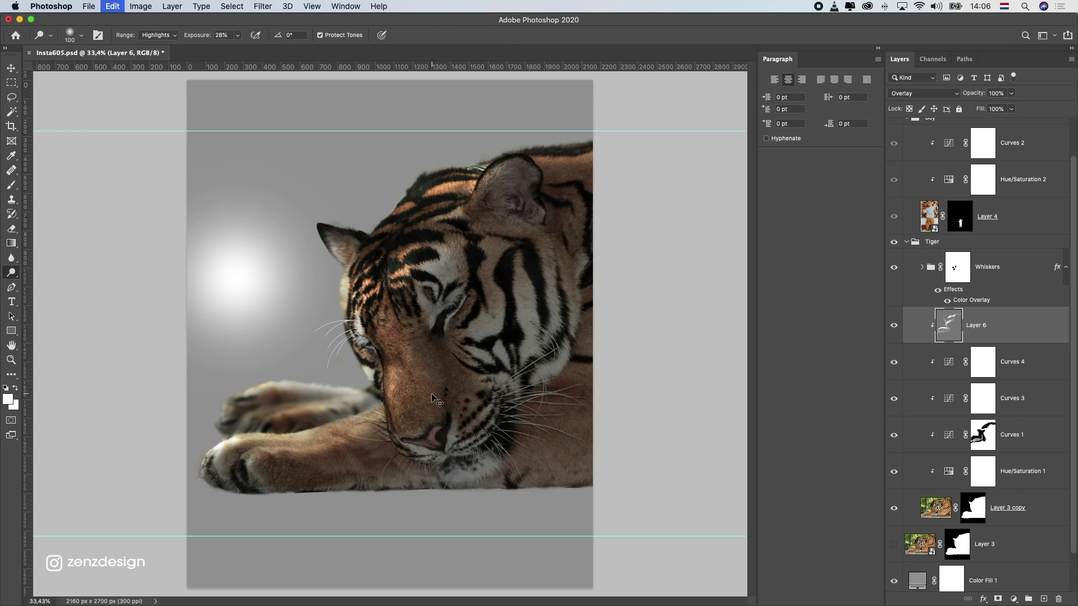
pyautogui.press(']')
pyautogui.press(']')
pyautogui.moveTo(421, 394); pyautogui.dragTo(400, 383)
pyautogui.scroll(-5, 275, 385)
pyautogui.scroll(5, 274, 385)
pyautogui.moveTo(357, 433); pyautogui.dragTo(166, 453)
pyautogui.press('super+z')
# Dodge the midtones along the tiger's front leg on Layer 6 at 17% exposure
pyautogui.click(159, 35)
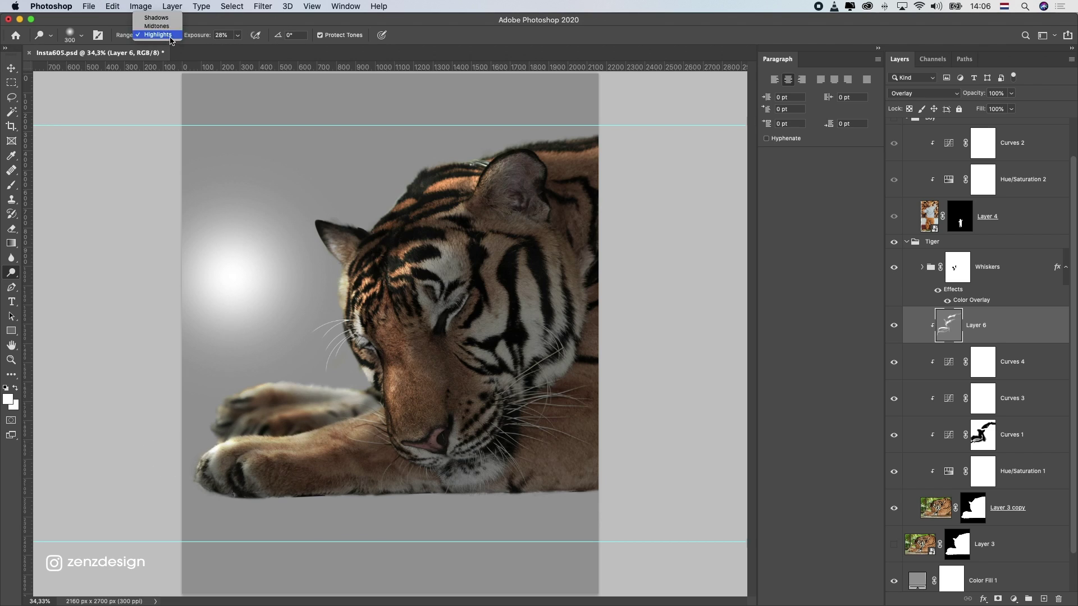
pyautogui.click(158, 25)
pyautogui.click(238, 35)
pyautogui.moveTo(237, 47); pyautogui.dragTo(231, 48)
pyautogui.moveTo(362, 440); pyautogui.dragTo(247, 441)
pyautogui.scroll(-8, 393, 404)
pyautogui.scroll(5, 422, 393)
pyautogui.scroll(3, 421, 391)
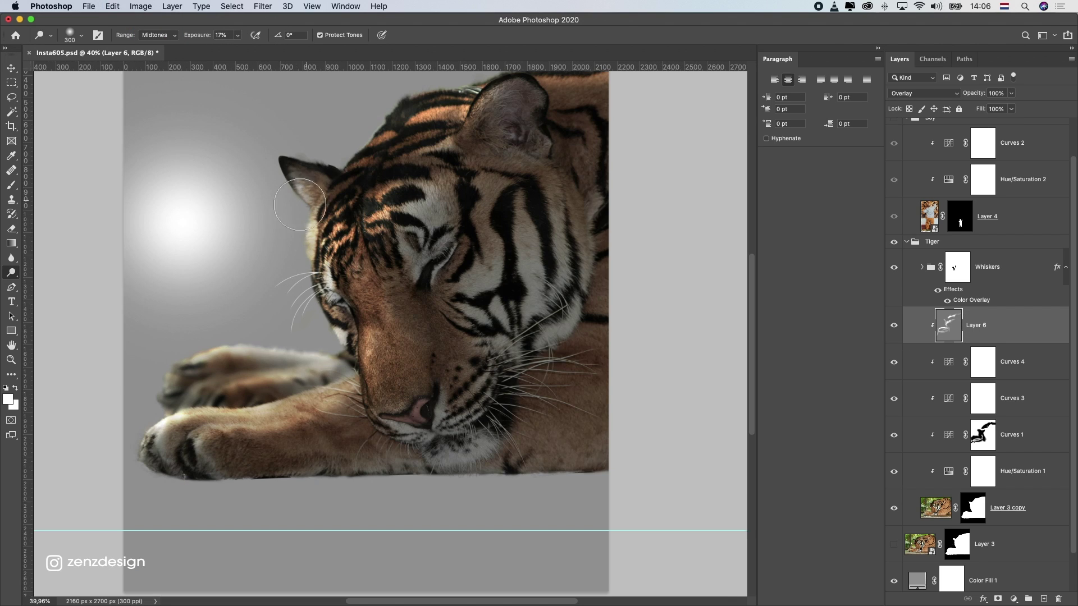
pyautogui.scroll(-3, 438, 365)
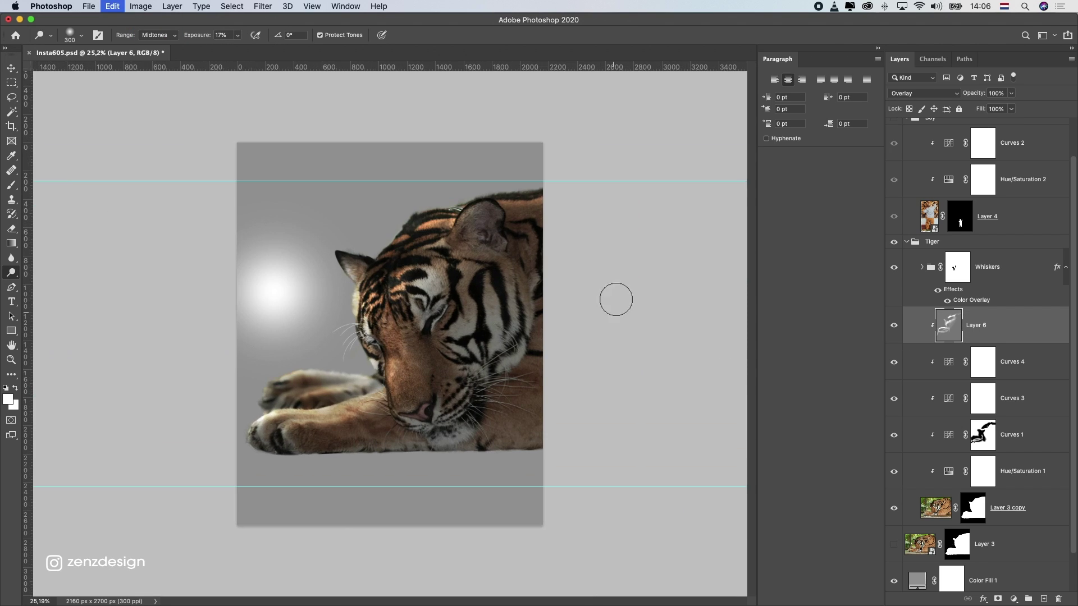
# Save the document and make the Boy group visible and active
pyautogui.press('super+s')
pyautogui.press('v')
pyautogui.scroll(2, 900, 164)
pyautogui.click(894, 162)
pyautogui.click(930, 162)
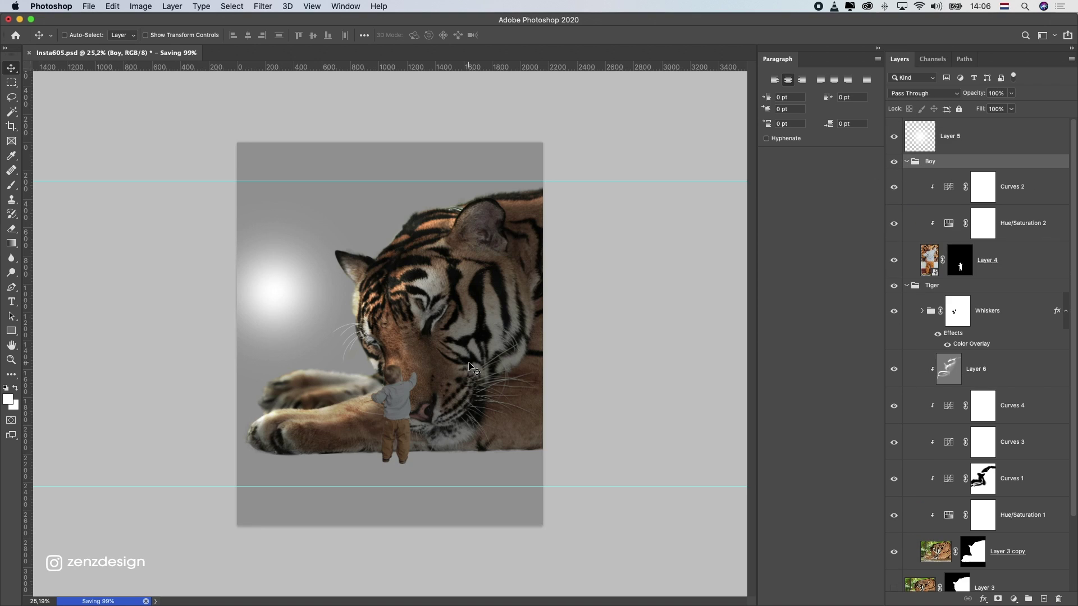
# Move the Boy group slightly left and down so the boy stands closer to the tiger's front leg
pyautogui.click(979, 201)
pyautogui.scroll(4, 514, 366)
pyautogui.scroll(-2, 303, 421)
pyautogui.press('b')
pyautogui.moveTo(462, 296); pyautogui.dragTo(569, 258)
pyautogui.press('v')
pyautogui.click(915, 165)
pyautogui.moveTo(409, 362)
pyautogui.mouseDown()
pyautogui.moveTo(369, 377)
pyautogui.moveTo(416, 405)
pyautogui.moveTo(372, 400)
pyautogui.mouseUp()
pyautogui.scroll(-3, 369, 377)
pyautogui.scroll(3, 365, 359)
# Paint black on the Curves 2 mask with a soft brush along the boy's head, arms and legs
pyautogui.click(913, 176)
pyautogui.press('b')
pyautogui.scroll(4, 334, 402)
pyautogui.click(81, 36)
pyautogui.moveTo(168, 20); pyautogui.dragTo(169, 22)
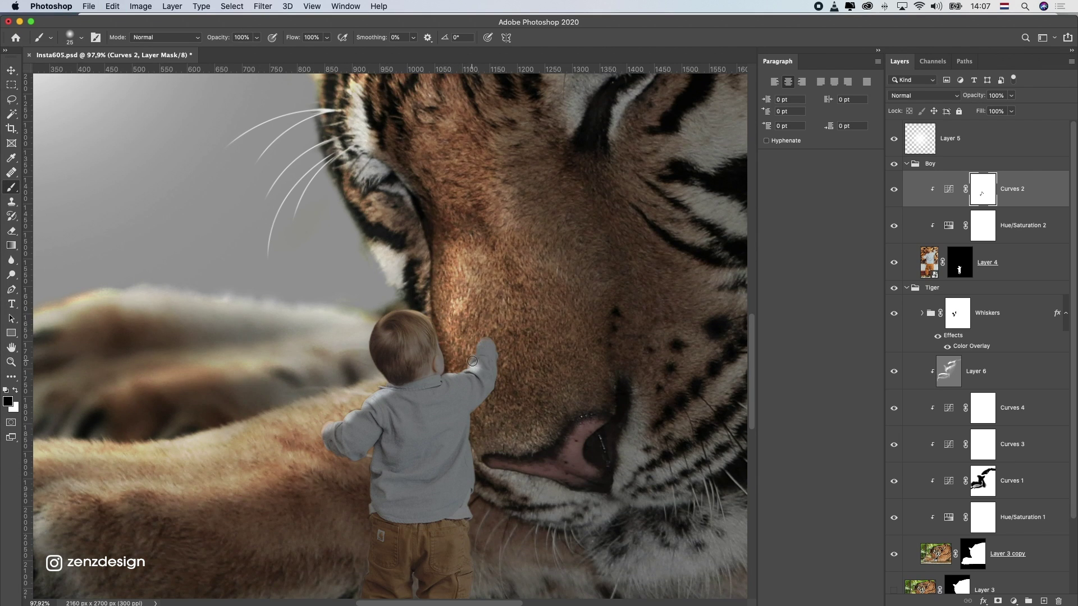
pyautogui.scroll(-6, 471, 338)
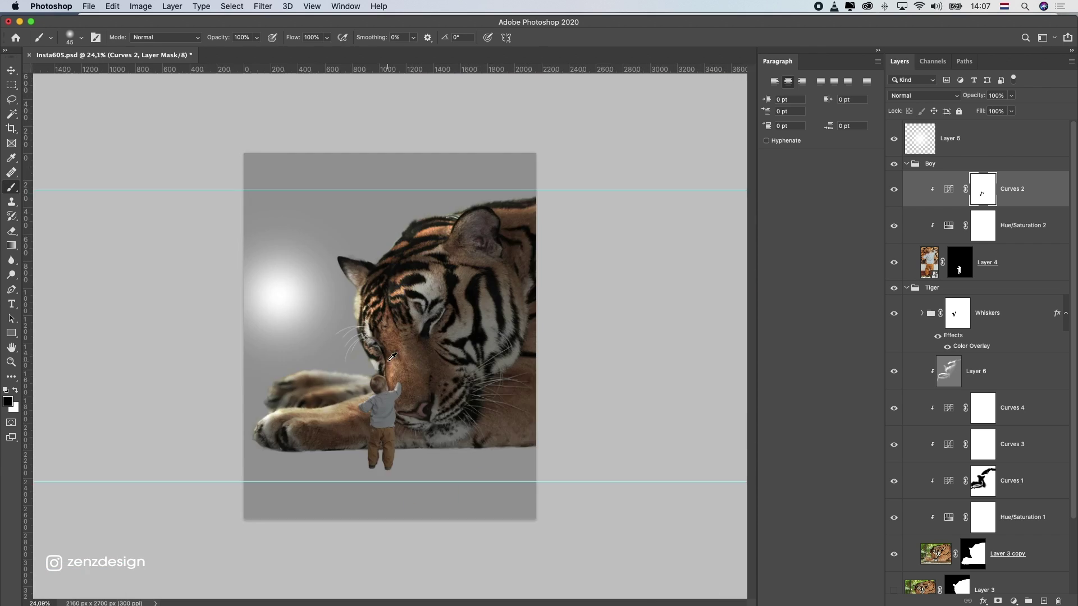
pyautogui.scroll(3, 362, 444)
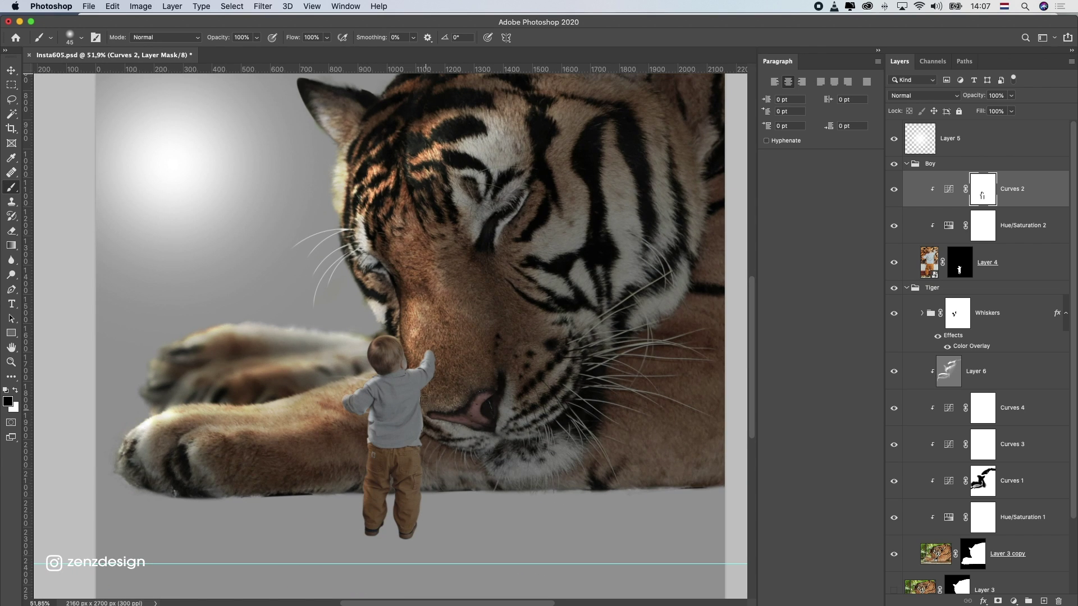
pyautogui.scroll(-4, 436, 379)
pyautogui.scroll(2, 347, 434)
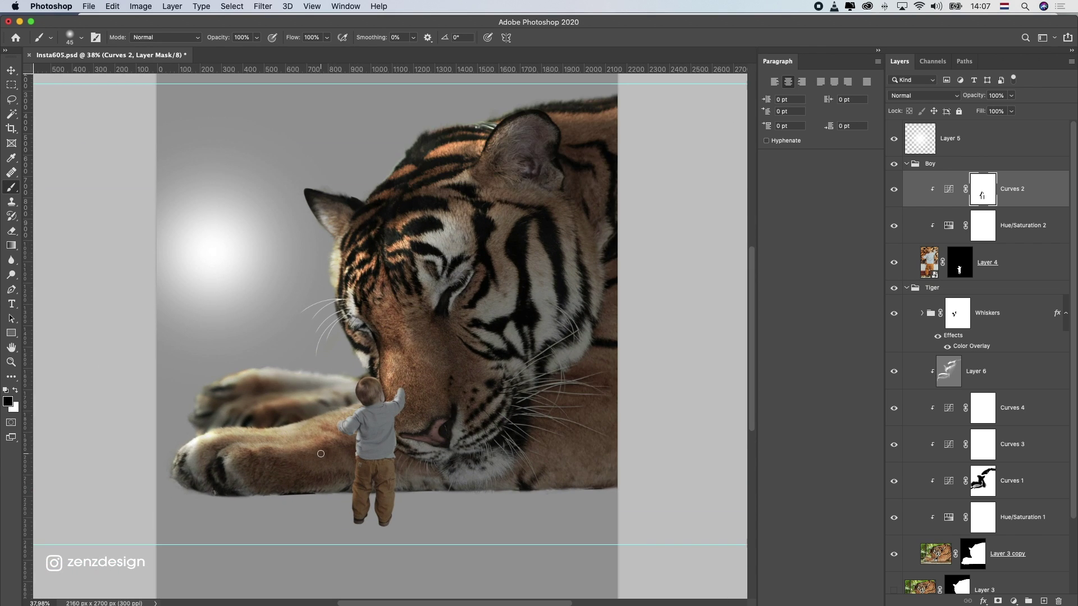
pyautogui.scroll(-2, 348, 408)
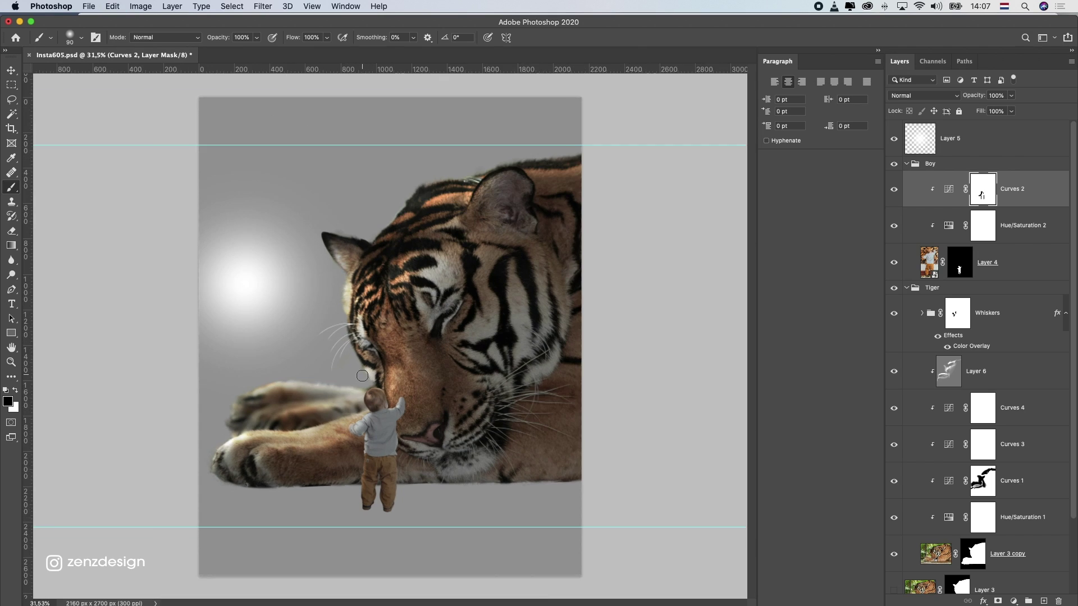
pyautogui.scroll(2, 362, 461)
pyautogui.moveTo(363, 463); pyautogui.dragTo(371, 488)
pyautogui.scroll(2, 460, 415)
# Add a Curves adjustment clipped to the boy above Curves 2 and brighten it by moving the white point to input 232
pyautogui.doubleClick(920, 191)
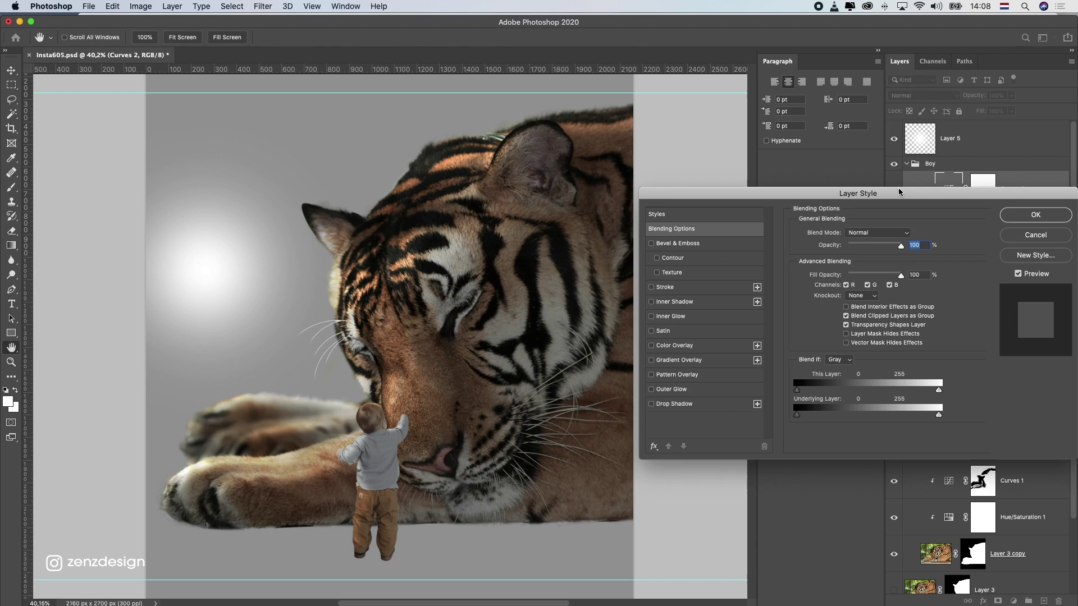
pyautogui.click(1036, 235)
pyautogui.click(1014, 600)
pyautogui.click(1010, 443)
pyautogui.click(660, 500)
pyautogui.moveTo(676, 339); pyautogui.dragTo(677, 345)
pyautogui.moveTo(728, 288); pyautogui.dragTo(719, 288)
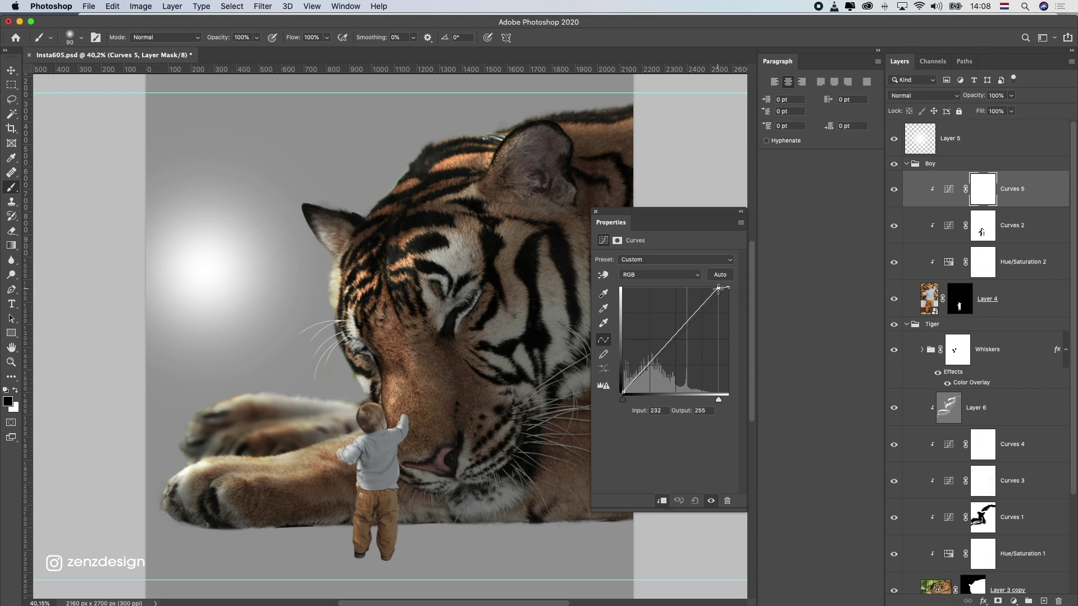
pyautogui.moveTo(675, 342); pyautogui.dragTo(676, 344)
pyautogui.scroll(-4, 384, 426)
pyautogui.scroll(1, 385, 426)
pyautogui.click(595, 212)
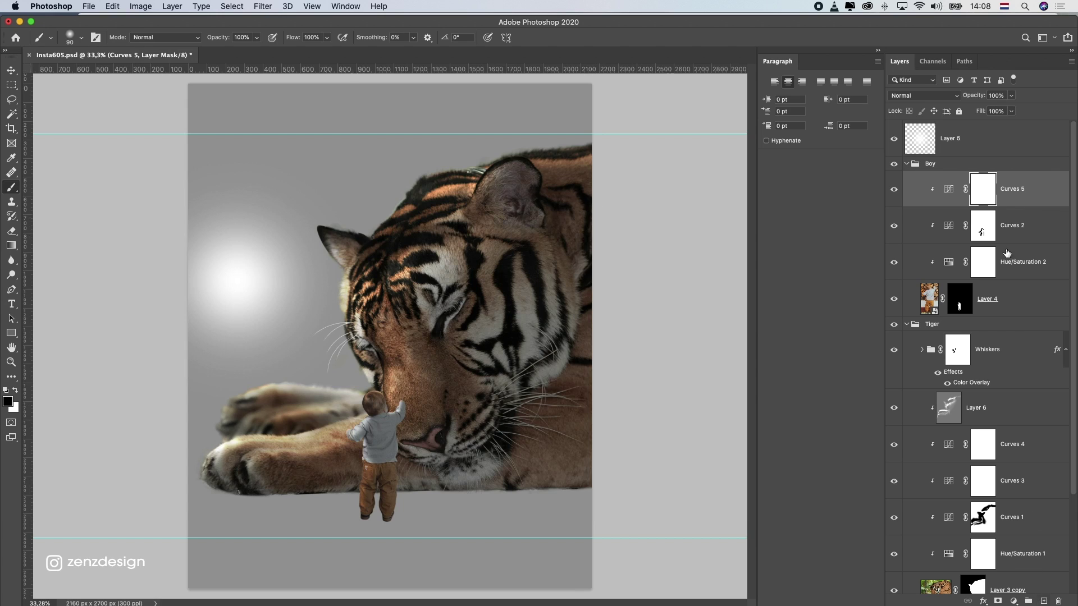
# Add a clipped layer above Curves 5, fill it with 50% gray and set its blend mode to Overlay
pyautogui.click(1044, 601)
pyautogui.press('x')
pyautogui.click(112, 6)
pyautogui.click(123, 183)
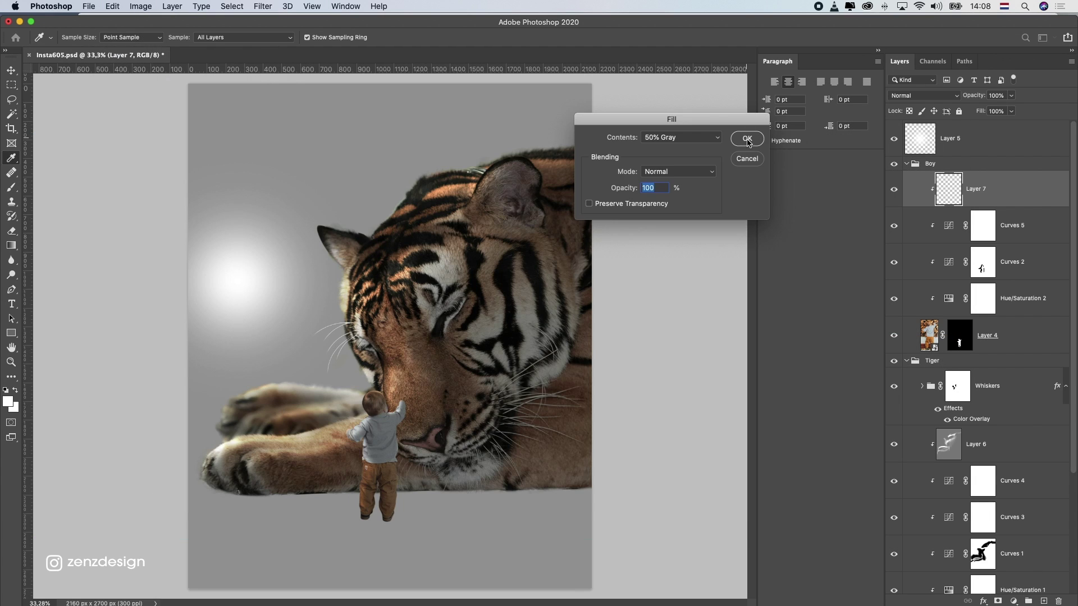
pyautogui.click(747, 141)
pyautogui.click(923, 96)
pyautogui.click(920, 214)
# Set up the Burn tool with a 40 px brush, the Highlights range and 23% exposure
pyautogui.scroll(4, 354, 432)
pyautogui.moveTo(11, 274); pyautogui.dragTo(56, 285)
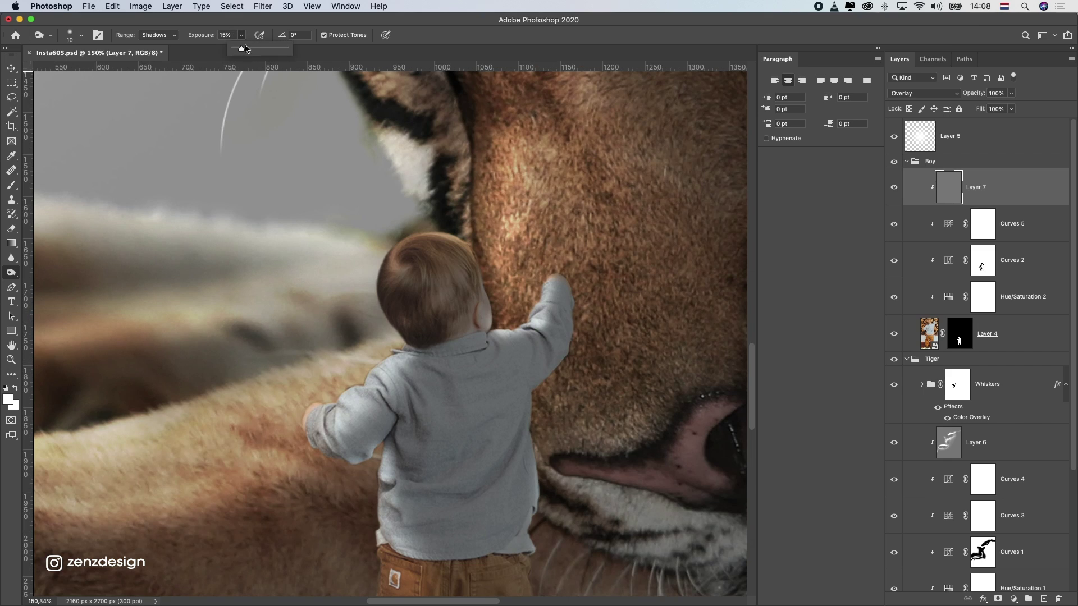
pyautogui.press(']')
pyautogui.moveTo(245, 48)
pyautogui.mouseDown()
pyautogui.moveTo(258, 48)
pyautogui.moveTo(238, 48)
pyautogui.mouseUp()
pyautogui.click(241, 35)
pyautogui.click(241, 35)
pyautogui.click(534, 338)
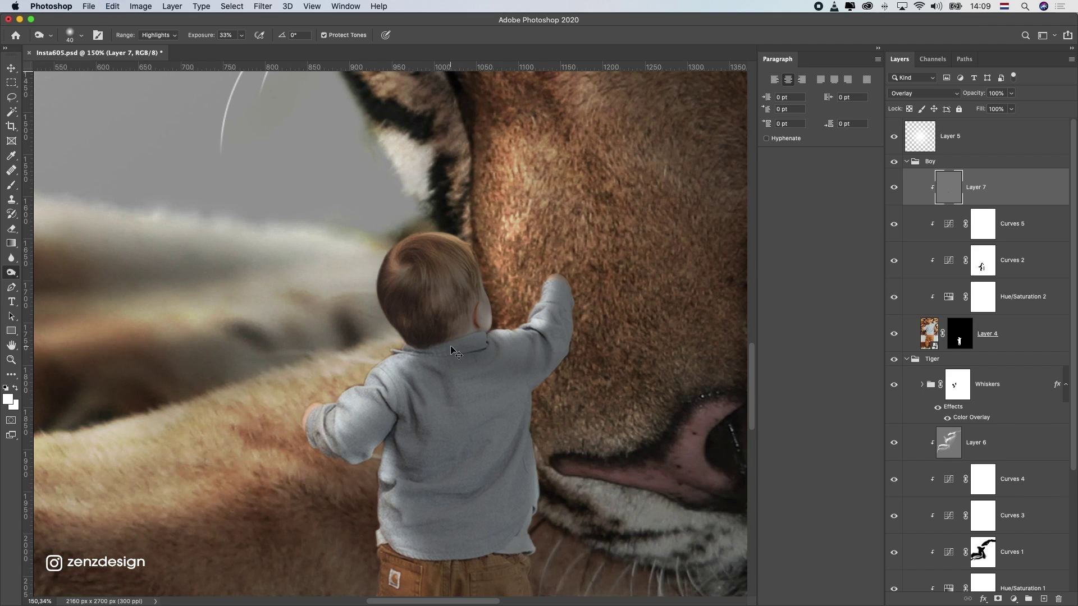
pyautogui.moveTo(238, 51); pyautogui.dragTo(235, 50)
# Burn the inner sides of the boy's trouser legs and the shoes on Layer 7
pyautogui.scroll(-8, 409, 301)
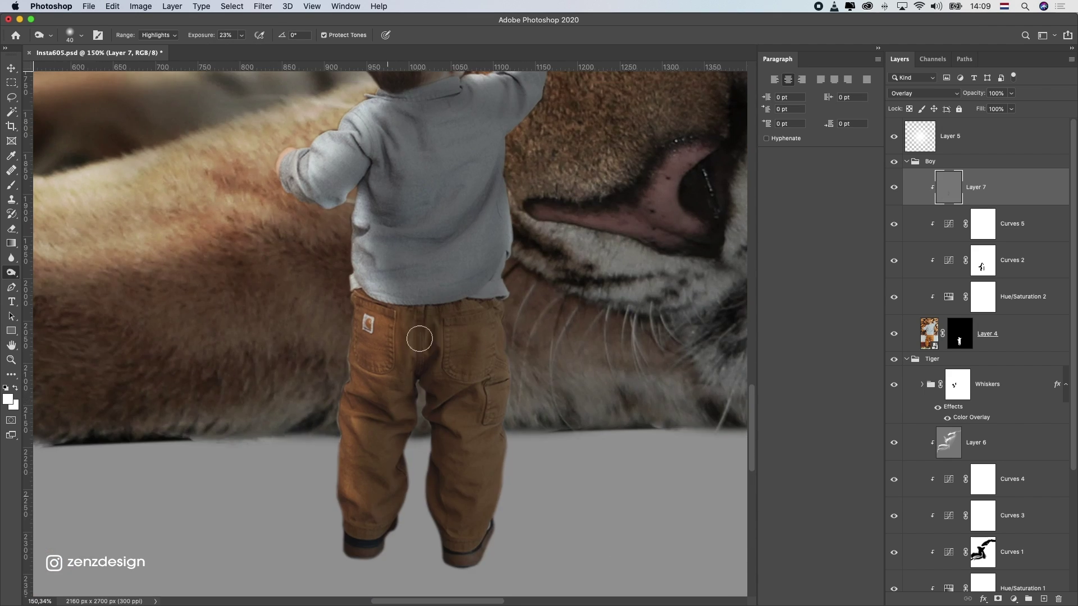
pyautogui.moveTo(420, 338); pyautogui.dragTo(463, 495)
pyautogui.moveTo(393, 527); pyautogui.dragTo(369, 548)
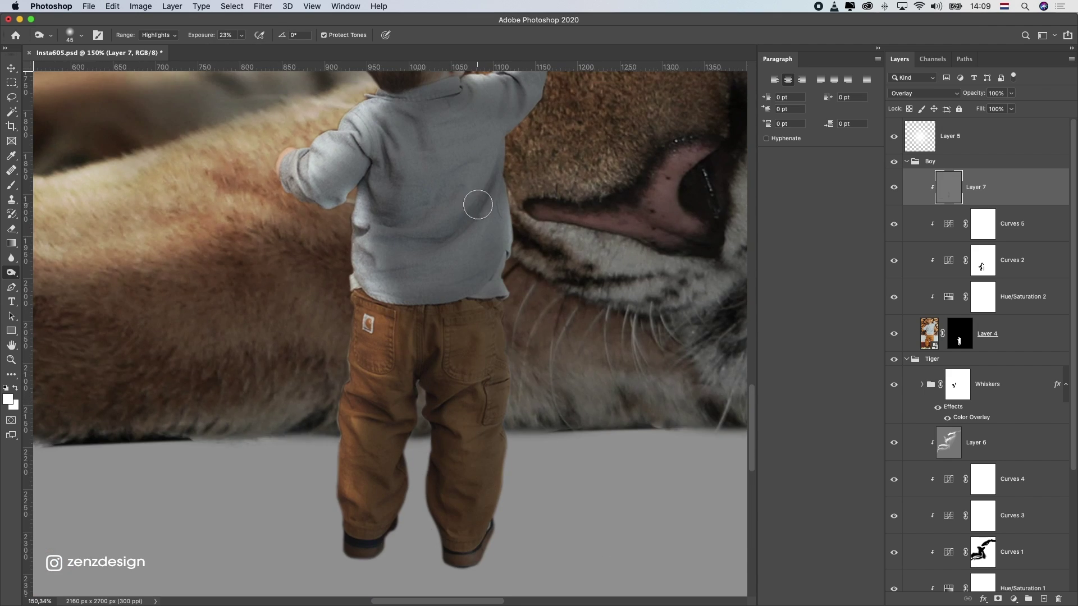
# Enlarge the Burn brush to 100 px and darken the shaded side of the boy's sweater and shoulder
pyautogui.press(']')
pyautogui.press(']')
pyautogui.press(']')
pyautogui.press(']')
pyautogui.press(']')
pyautogui.press(']')
pyautogui.moveTo(477, 178); pyautogui.dragTo(477, 229)
pyautogui.scroll(5, 441, 365)
pyautogui.moveTo(434, 345); pyautogui.dragTo(499, 285)
pyautogui.scroll(-5, 401, 412)
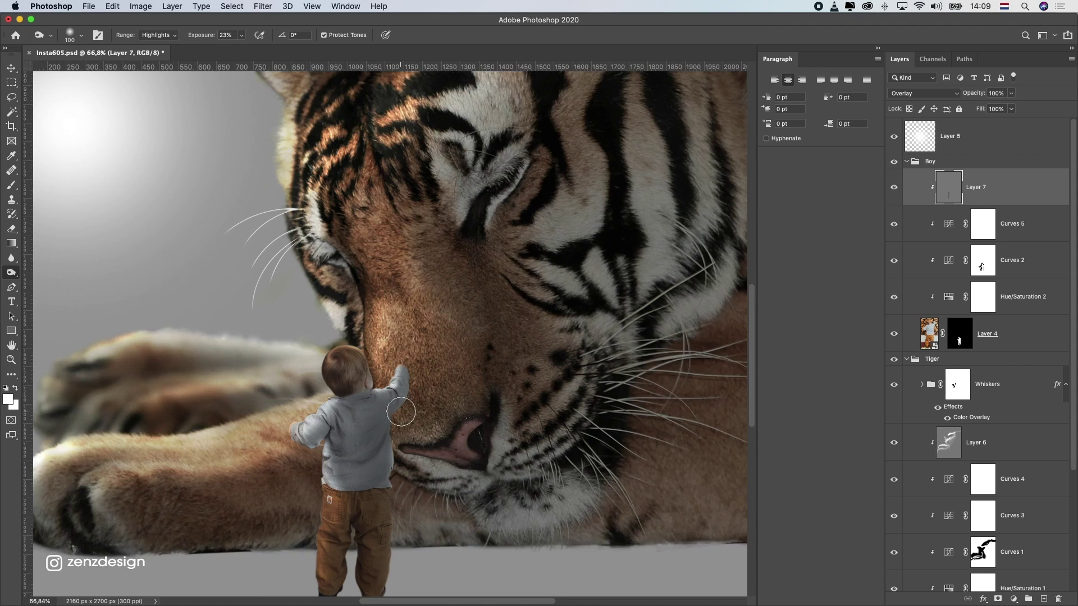
pyautogui.scroll(2, 401, 413)
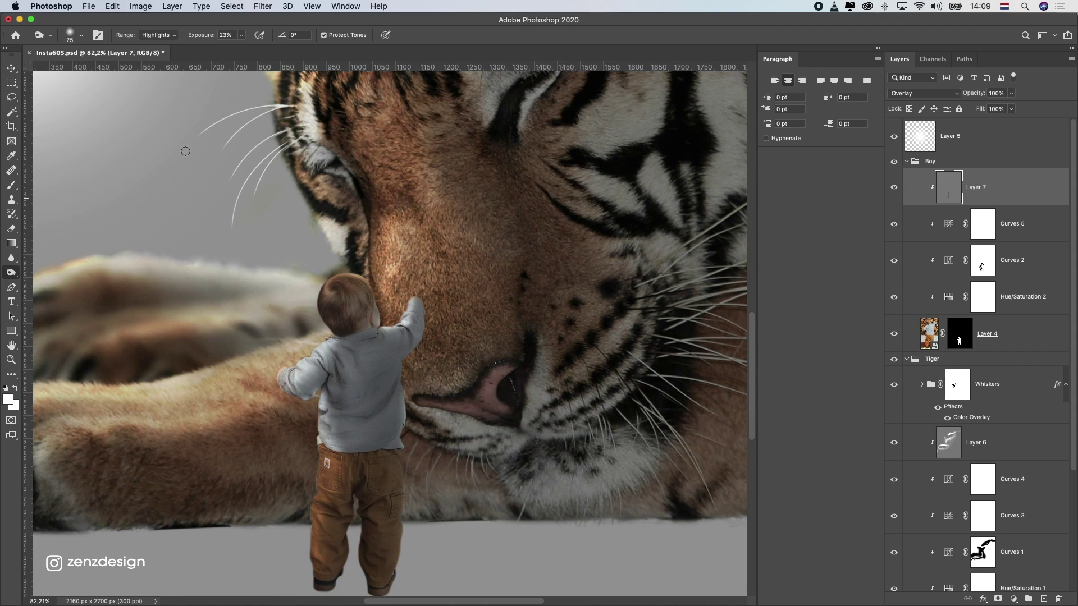
# Burn the midtones of the boy's trousers at 12% exposure and undo the last stroke
pyautogui.click(158, 35)
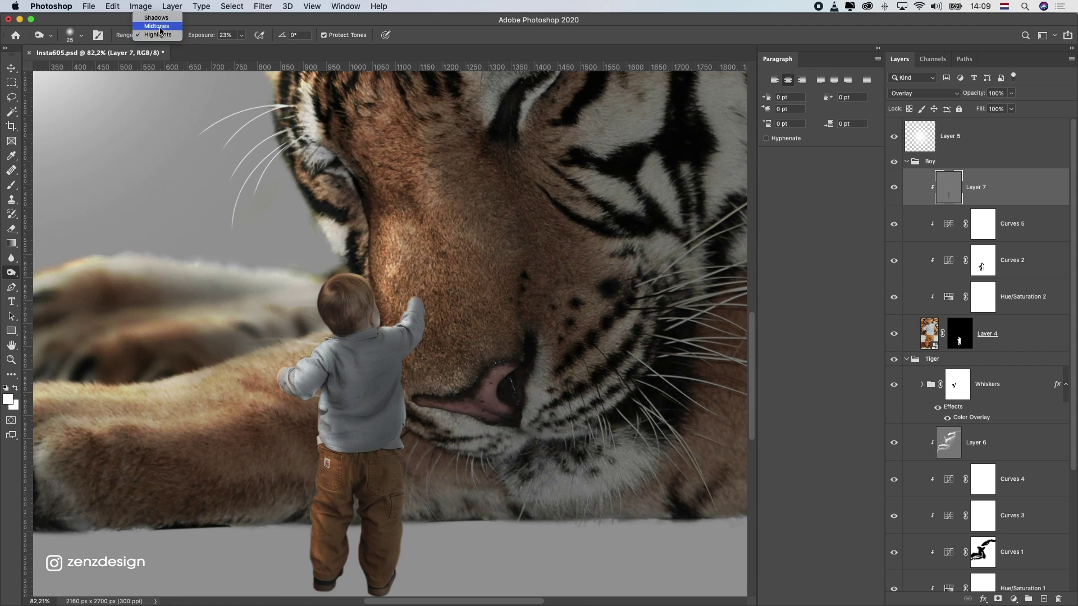
pyautogui.click(158, 25)
pyautogui.moveTo(241, 34); pyautogui.dragTo(236, 49)
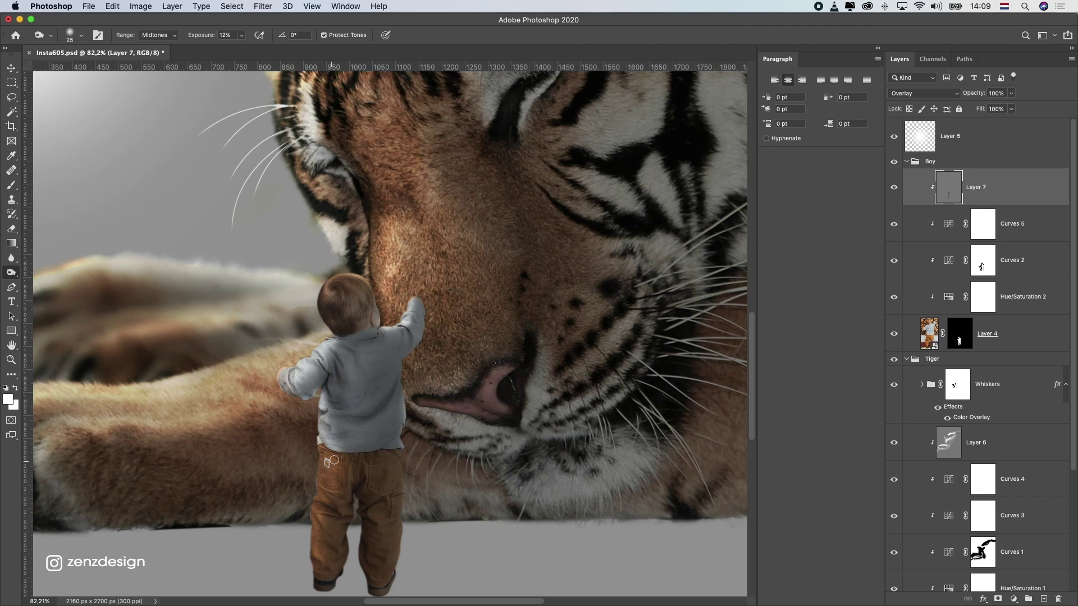
pyautogui.scroll(-10, 388, 488)
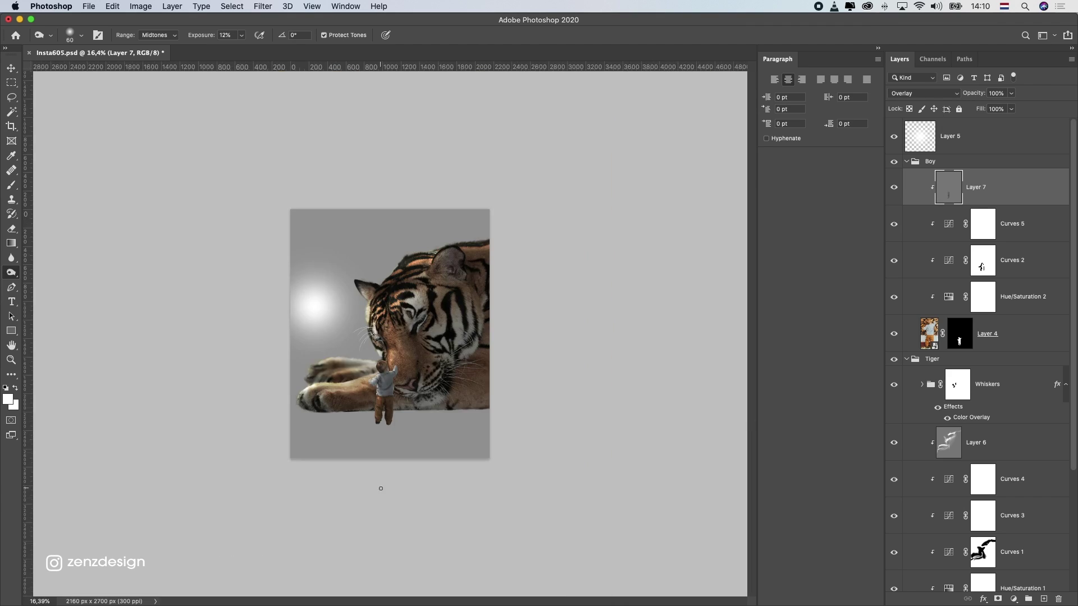
pyautogui.scroll(5, 379, 457)
pyautogui.press('super+z')
# Switch the Burn tool to the Shadows range at 9% exposure and enlarge the brush to 100 px
pyautogui.click(159, 34)
pyautogui.click(158, 26)
pyautogui.click(242, 35)
pyautogui.moveTo(242, 48); pyautogui.dragTo(239, 49)
pyautogui.scroll(5, 340, 432)
pyautogui.scroll(-8, 353, 475)
pyautogui.press(']')
pyautogui.press(']')
pyautogui.press(']')
pyautogui.press(']')
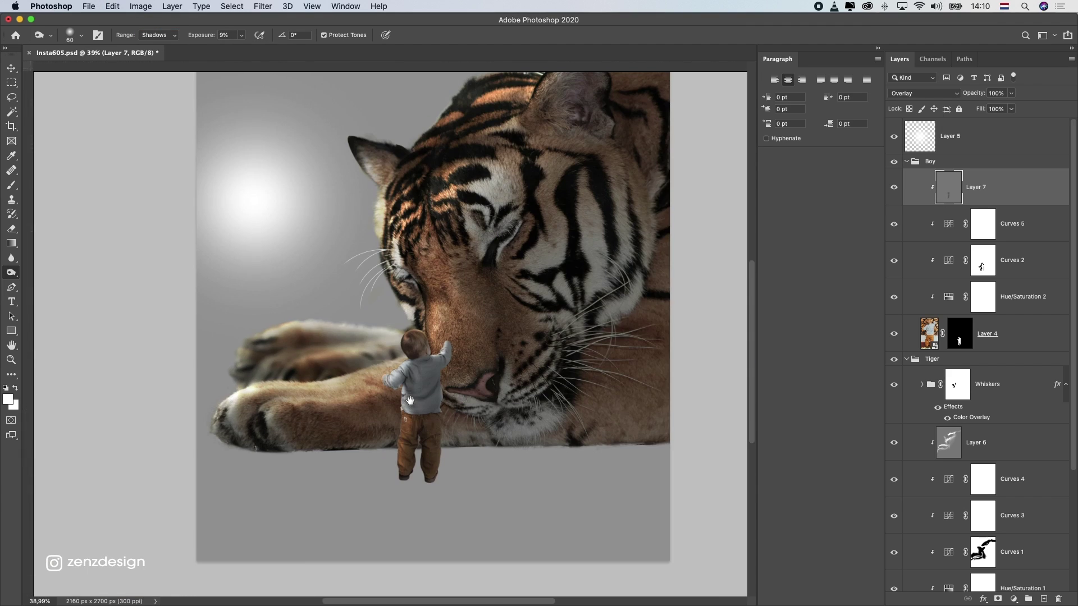
# Compare the boy with and without the burn layer, Layer 7, and lower that layer's opacity
pyautogui.scroll(8, 420, 434)
pyautogui.click(894, 188)
pyautogui.click(894, 187)
pyautogui.click(1011, 93)
pyautogui.moveTo(1013, 107); pyautogui.dragTo(998, 108)
# Add another clipped layer above Layer 7, fill it with 50% gray and set it to Overlay
pyautogui.click(1044, 599)
pyautogui.rightClick(988, 187)
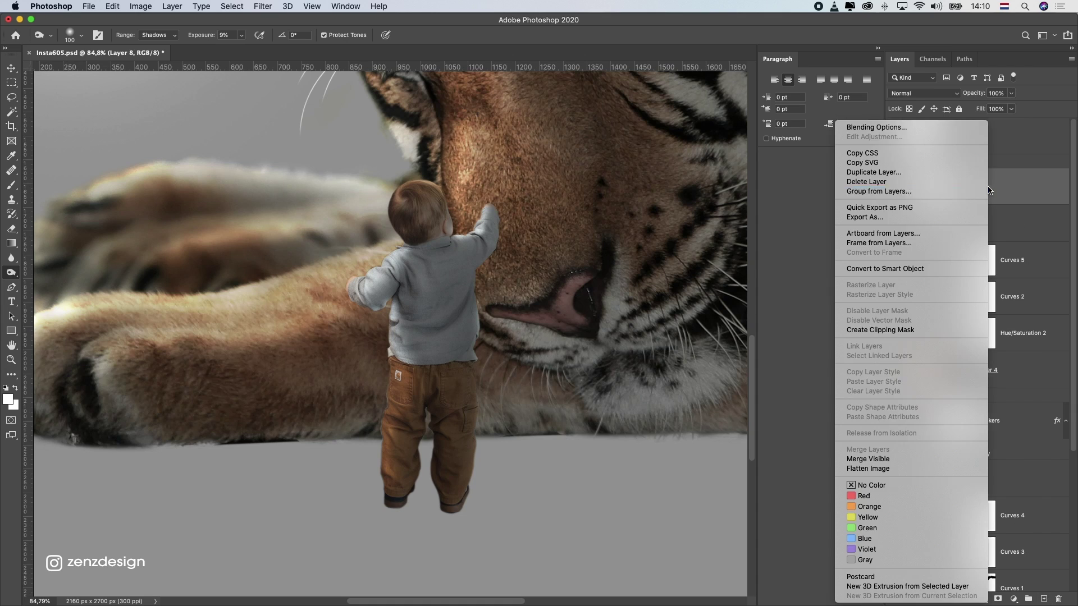
pyautogui.click(878, 330)
pyautogui.click(113, 6)
pyautogui.click(125, 184)
pyautogui.click(740, 138)
pyautogui.click(922, 94)
pyautogui.click(904, 214)
# Set up the Dodge tool with a 30 px brush, the Highlights range and 45% exposure
pyautogui.rightClick(11, 274)
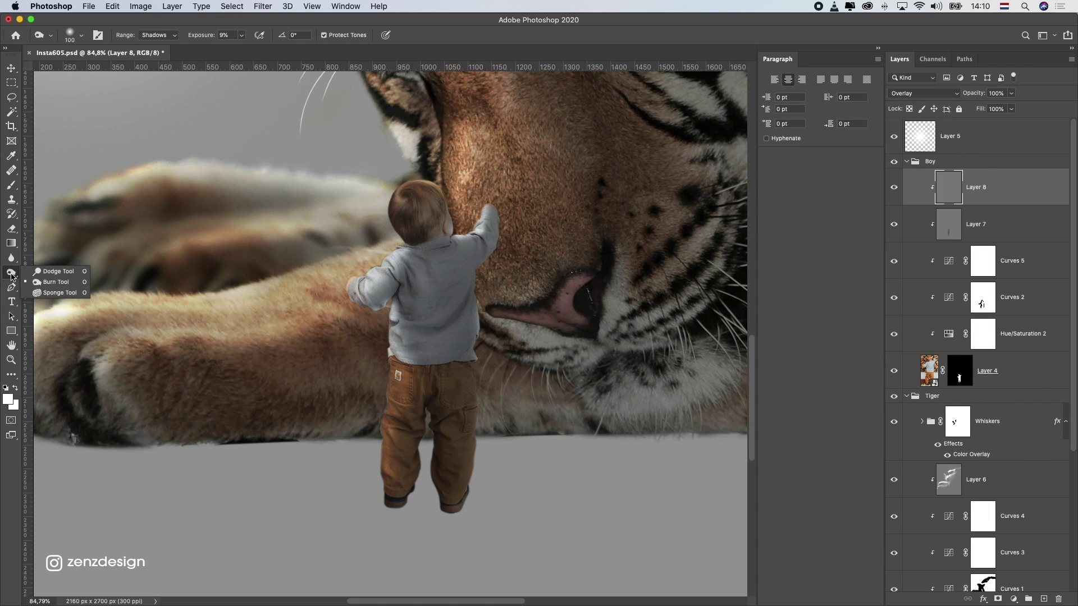
pyautogui.click(54, 271)
pyautogui.press('[')
pyautogui.press('[')
pyautogui.press('[')
pyautogui.click(158, 35)
pyautogui.click(158, 44)
pyautogui.click(238, 35)
pyautogui.moveTo(238, 50); pyautogui.dragTo(252, 51)
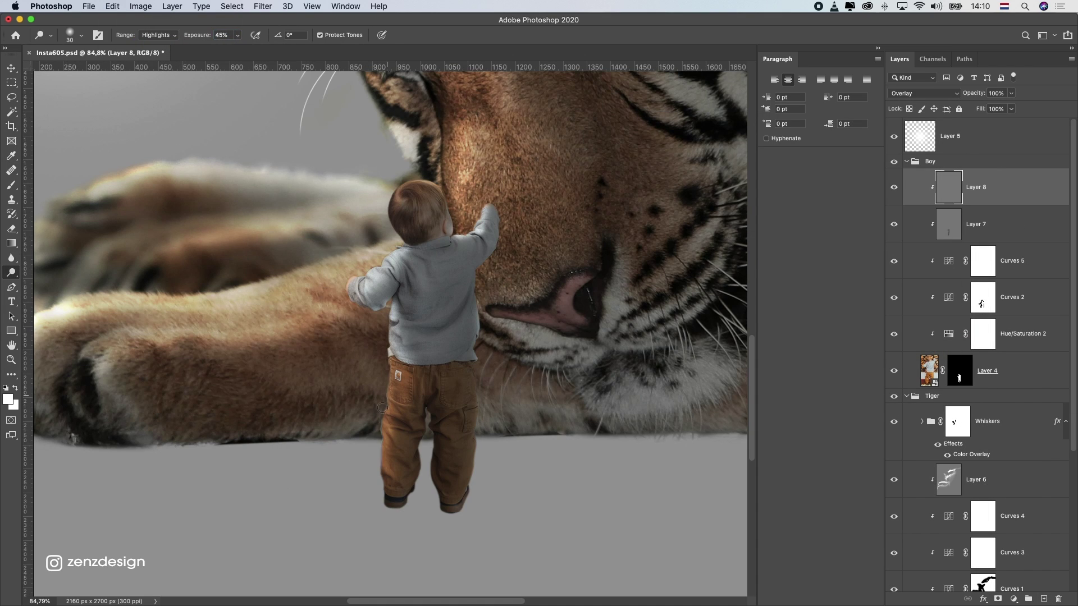
# Try brightening the light-facing edge of the boy's trousers with the Dodge tool at 45% exposure
pyautogui.moveTo(382, 408); pyautogui.dragTo(397, 349)
pyautogui.moveTo(379, 411); pyautogui.dragTo(373, 459)
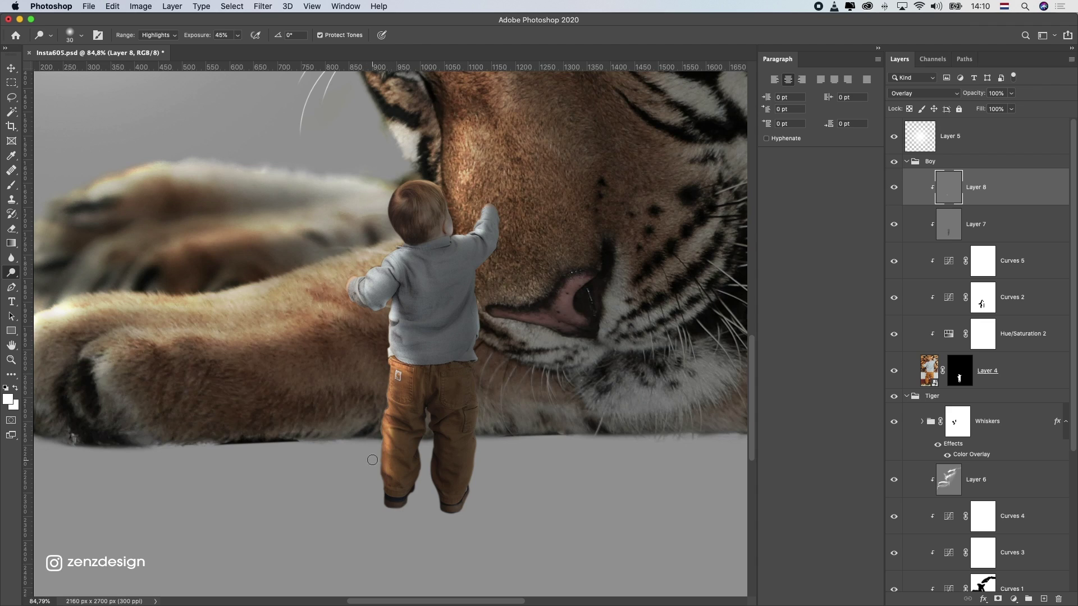
pyautogui.press('super+z')
pyautogui.press('super+z')
# Lower the Dodge exposure to 26% and brighten the light-facing side of the boy's shoulder and sleeve on Layer 8
pyautogui.click(238, 35)
pyautogui.click(229, 50)
pyautogui.moveTo(398, 248); pyautogui.dragTo(353, 274)
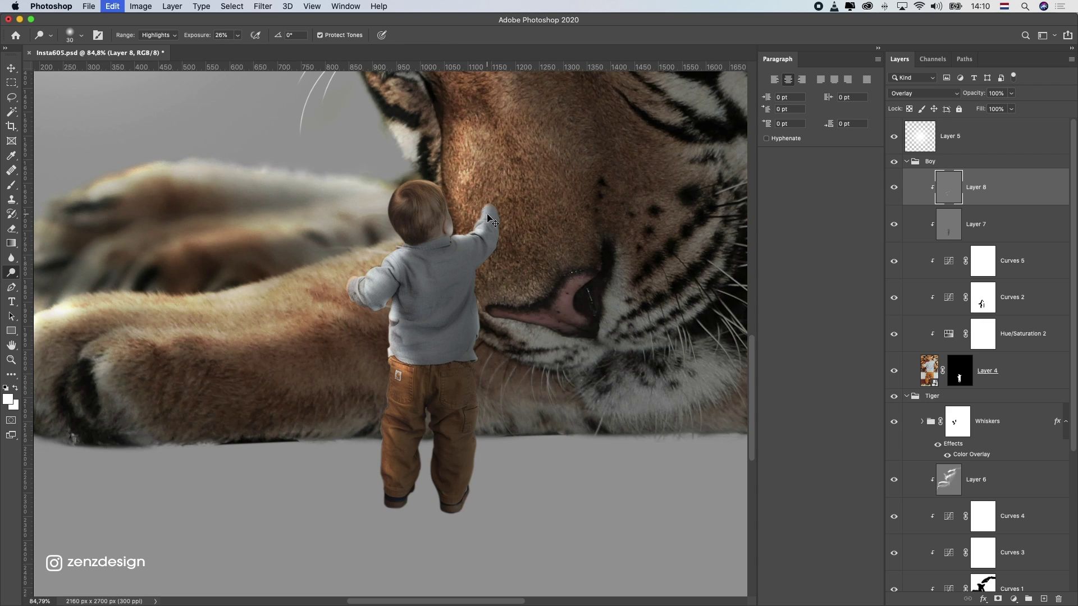
pyautogui.scroll(-5, 475, 235)
# Switch to the Eraser tool and save the document
pyautogui.click(12, 228)
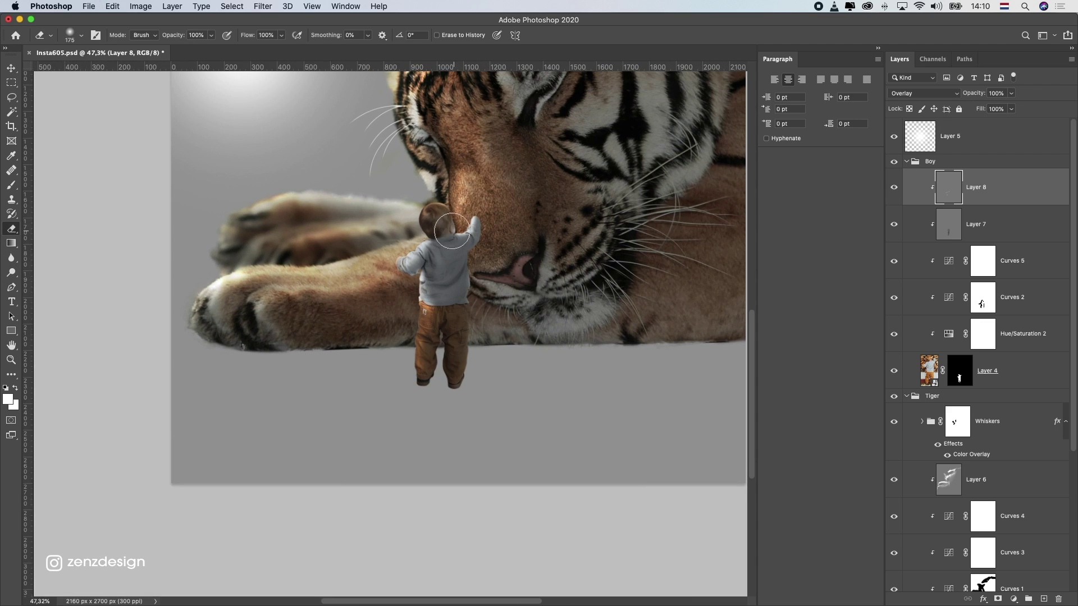
pyautogui.scroll(-5, 391, 259)
pyautogui.hotkey('ctrl', 's')
pyautogui.scroll(-3, 918, 149)
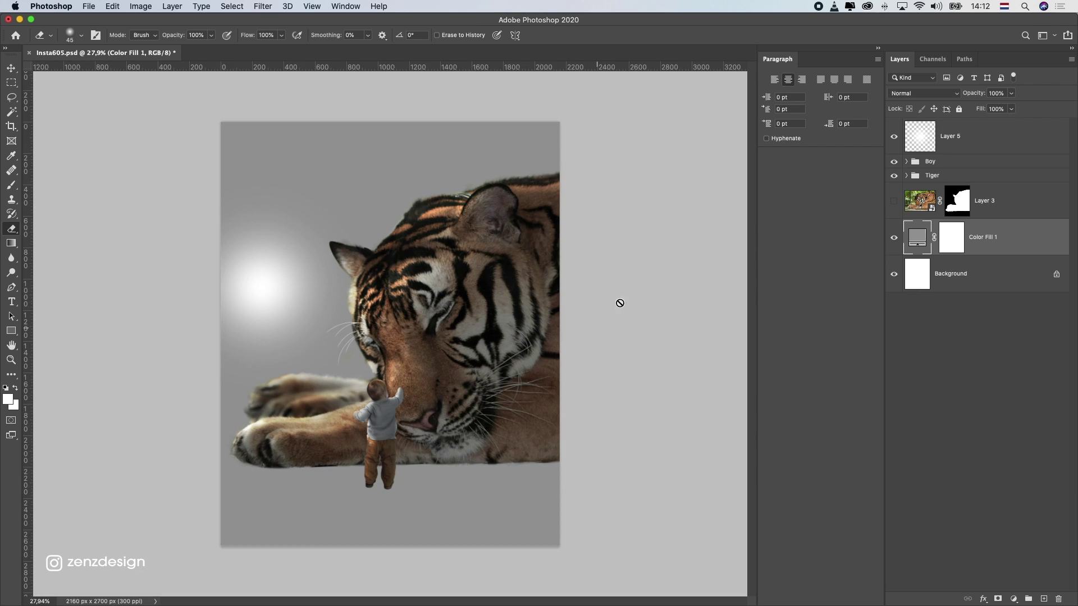
# Change the colour of the area surrounding the canvas to dark gray
pyautogui.rightClick(636, 323)
pyautogui.click(662, 351)
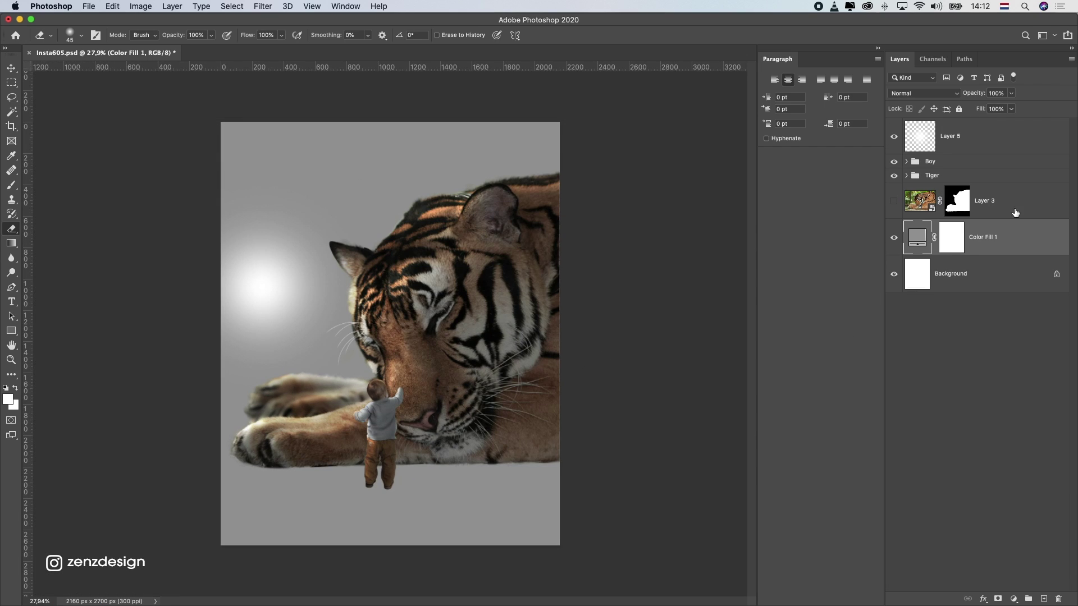
# Add a layer named shadow below the Tiger group and set up a black brush at 15% opacity and 16% flow
pyautogui.press('super+shift+alt+n')
pyautogui.doubleClick(945, 201)
pyautogui.press('b')
pyautogui.press('d')
pyautogui.click(256, 36)
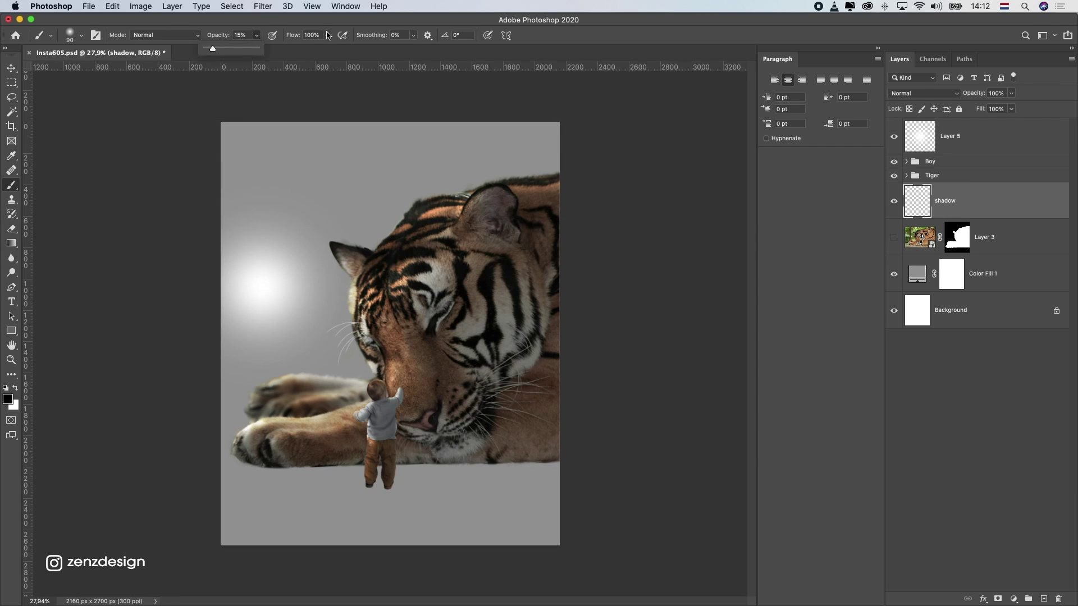
pyautogui.click(327, 35)
pyautogui.click(283, 48)
# Paint a soft black contact shadow along the underside of the tiger's body and paw, enlarging the brush to 200 px
pyautogui.scroll(3, 412, 457)
pyautogui.moveTo(416, 474); pyautogui.dragTo(478, 475)
pyautogui.scroll(-2, 525, 457)
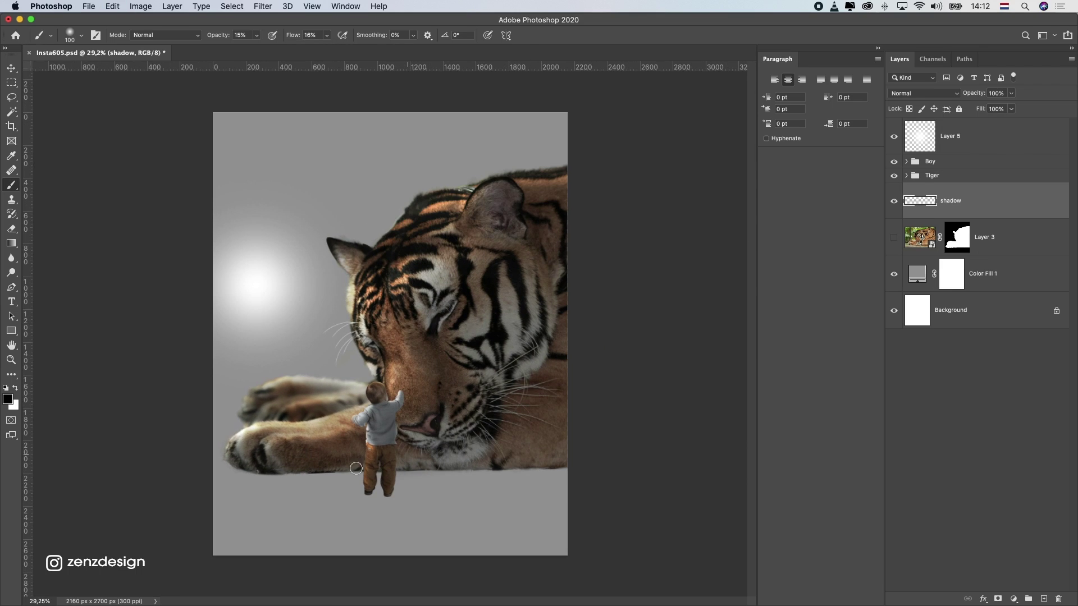
pyautogui.press(']')
pyautogui.moveTo(293, 462); pyautogui.dragTo(587, 470)
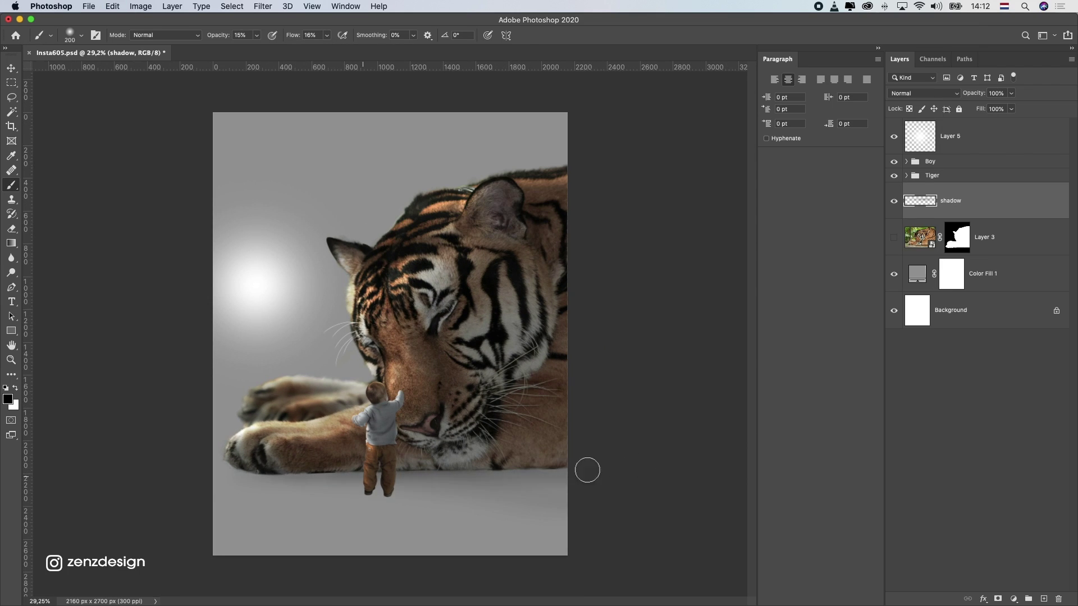
pyautogui.moveTo(279, 456); pyautogui.dragTo(412, 453)
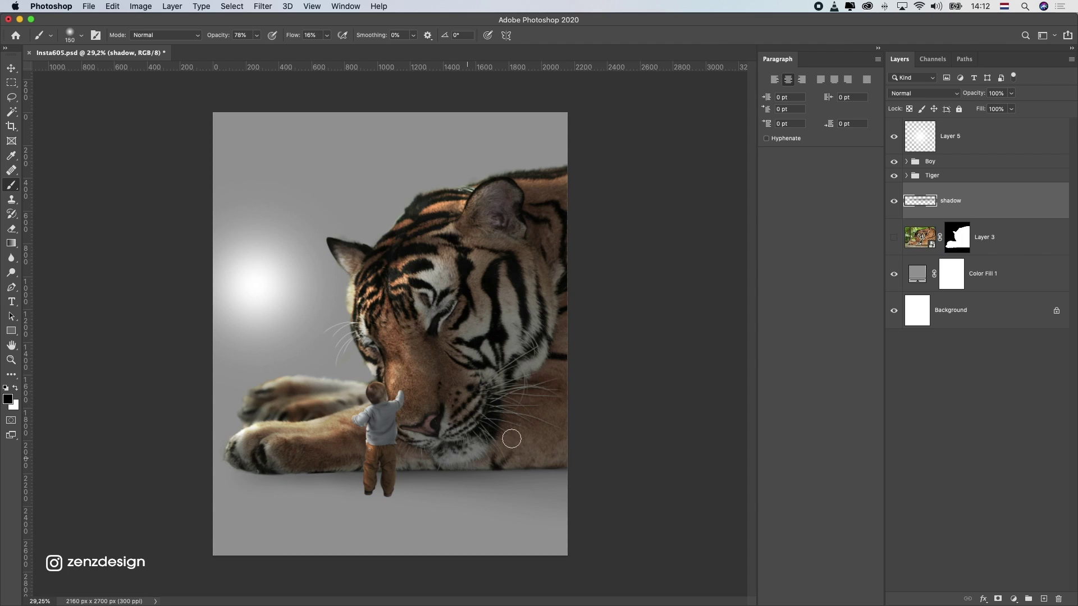
# Set the brush opacity to 19% and paint a broad soft shadow across the floor on the side away from the light
pyautogui.press('1')
pyautogui.press('9')
pyautogui.press(']')
pyautogui.press(']')
pyautogui.press(']')
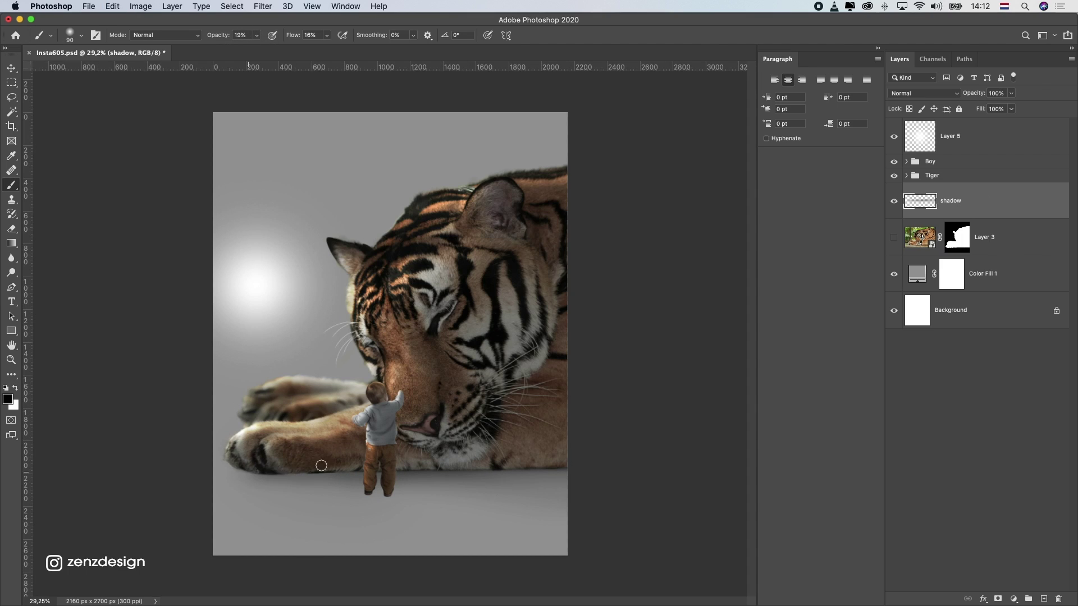
pyautogui.moveTo(684, 508)
pyautogui.mouseDown()
pyautogui.moveTo(384, 565)
pyautogui.moveTo(454, 556)
pyautogui.moveTo(455, 576)
pyautogui.moveTo(528, 501)
pyautogui.moveTo(436, 534)
pyautogui.moveTo(419, 553)
pyautogui.moveTo(441, 501)
pyautogui.moveTo(482, 547)
pyautogui.moveTo(592, 494)
pyautogui.moveTo(545, 472)
pyautogui.moveTo(613, 544)
pyautogui.mouseUp()
pyautogui.scroll(1, 487, 401)
pyautogui.moveTo(547, 519)
pyautogui.mouseDown()
pyautogui.moveTo(560, 544)
pyautogui.moveTo(542, 560)
pyautogui.moveTo(525, 521)
pyautogui.moveTo(405, 566)
pyautogui.mouseUp()
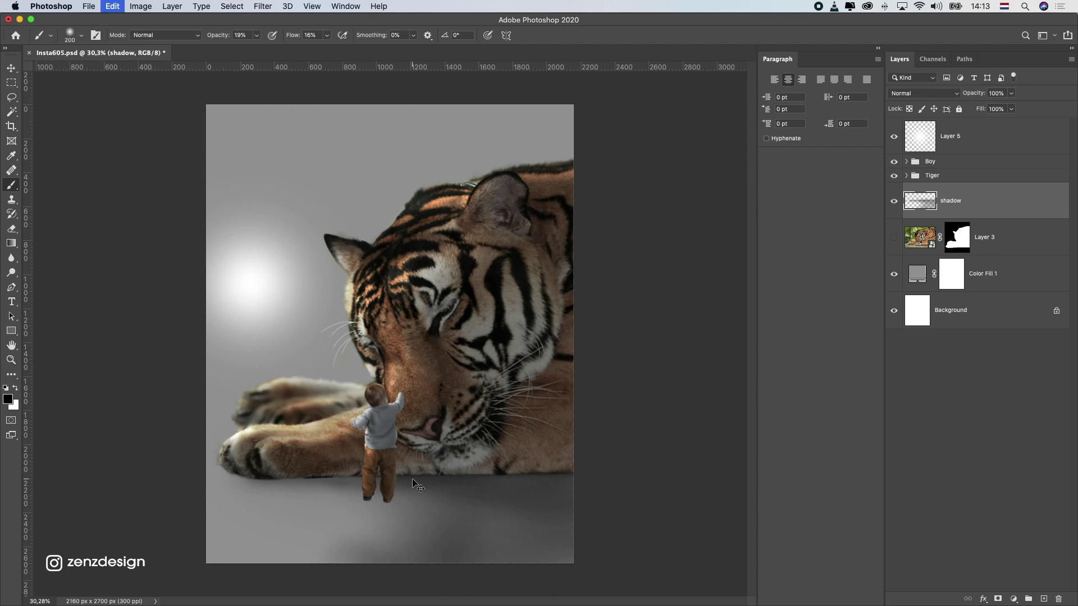
pyautogui.scroll(-3, 430, 479)
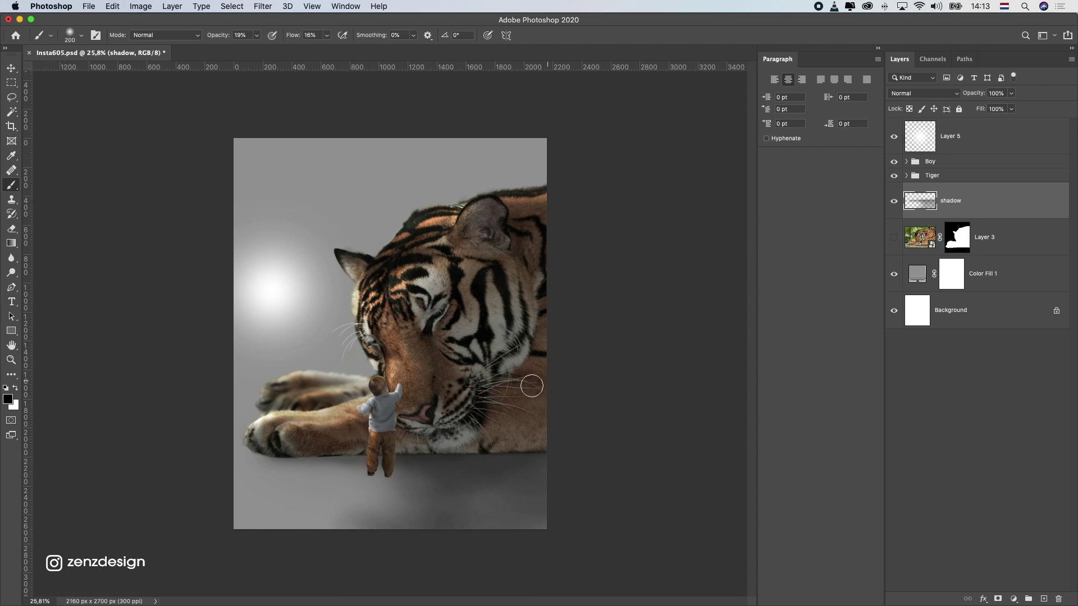
# Add a second layer named shadow above the first one and resize the brush
pyautogui.click(1044, 599)
pyautogui.scroll(5, 377, 432)
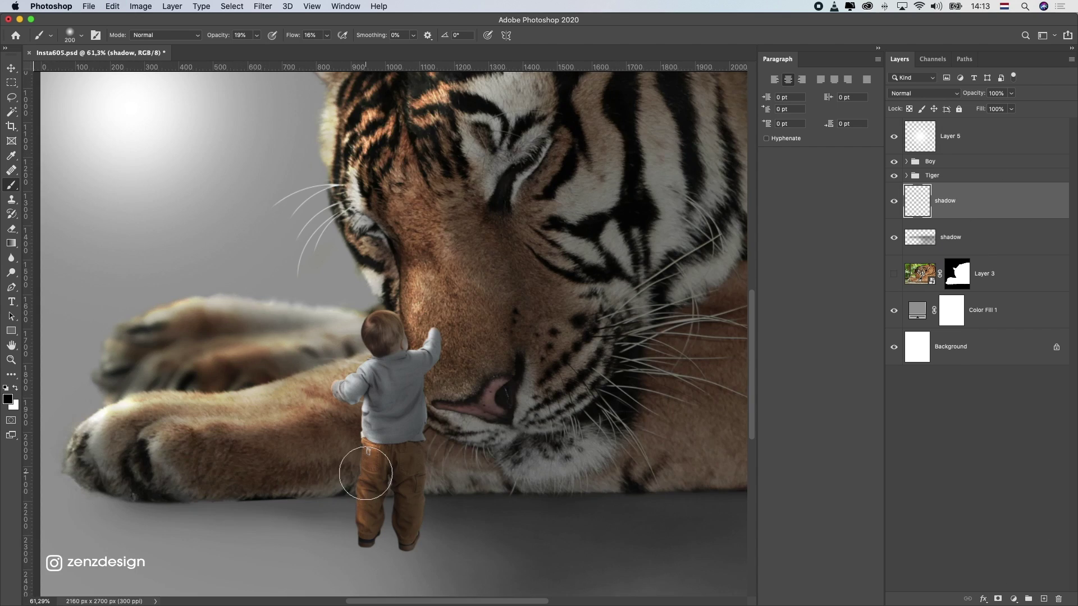
pyautogui.press(']')
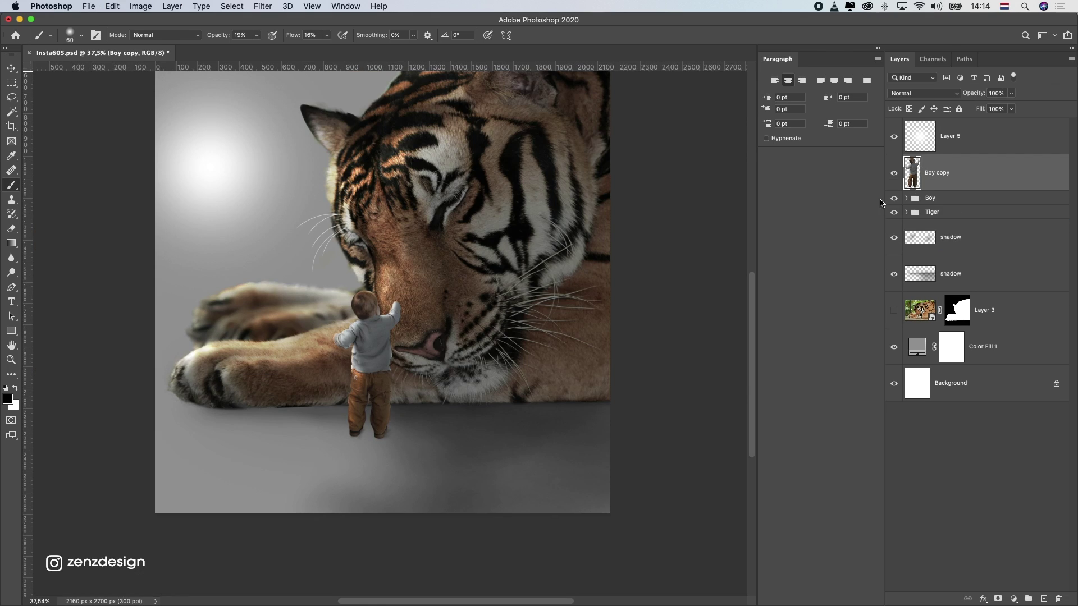
# Turn the Boy copy layer solid black with Hue/Saturation and flip it vertically
pyautogui.press('super+u')
pyautogui.moveTo(771, 228); pyautogui.dragTo(686, 238)
pyautogui.press('Return')
pyautogui.click(112, 7)
pyautogui.moveTo(129, 267)
pyautogui.click(315, 461)
pyautogui.click(10, 71)
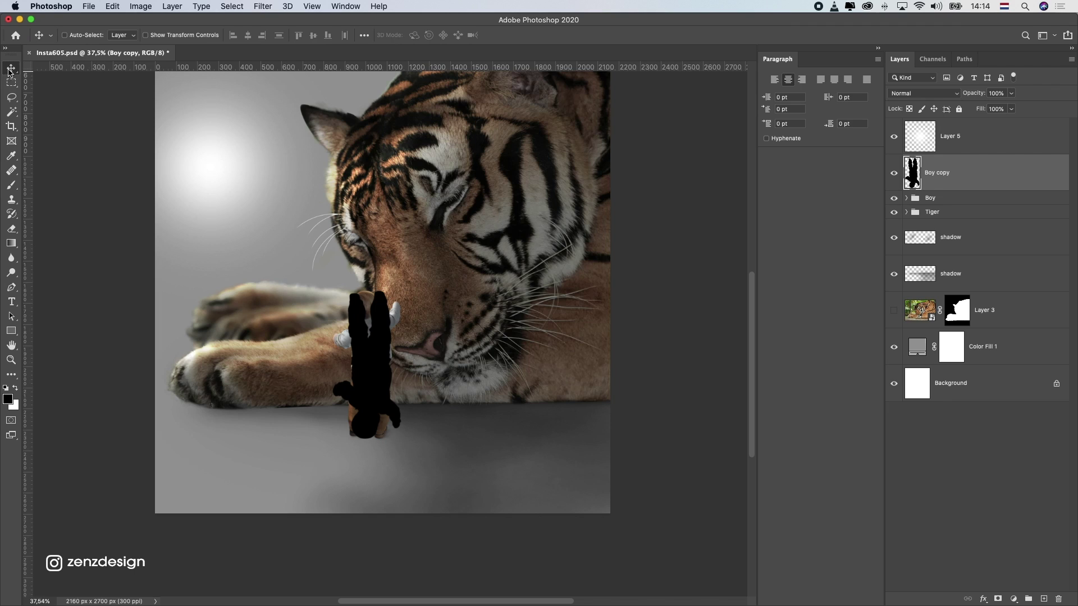
# Move the Boy copy layer below the Tiger group and place the flipped silhouette directly under the boy's feet
pyautogui.moveTo(936, 173); pyautogui.dragTo(936, 220)
pyautogui.moveTo(305, 365); pyautogui.dragTo(304, 477)
pyautogui.scroll(-2, 343, 477)
pyautogui.moveTo(373, 469); pyautogui.dragTo(375, 479)
pyautogui.scroll(-2, 433, 550)
# Distort the boy's silhouette so it lies flat on the floor, stretching from his feet away from the light
pyautogui.press('super+t')
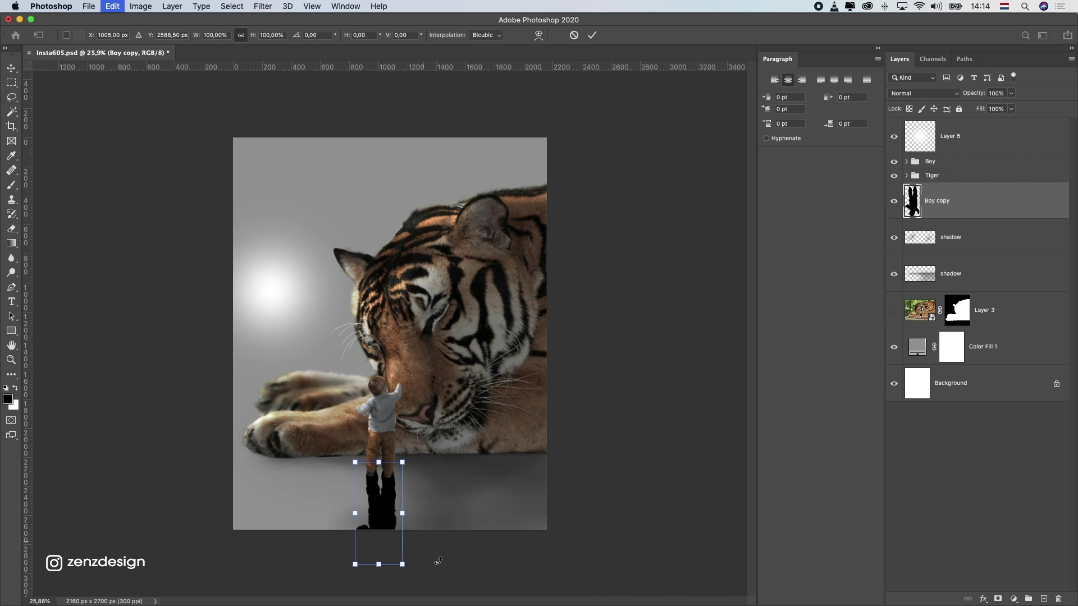
pyautogui.moveTo(402, 564); pyautogui.dragTo(478, 527)
pyautogui.moveTo(355, 564); pyautogui.dragTo(393, 557)
pyautogui.moveTo(402, 462); pyautogui.dragTo(401, 468)
pyautogui.moveTo(355, 463); pyautogui.dragTo(354, 473)
pyautogui.moveTo(401, 468); pyautogui.dragTo(395, 469)
pyautogui.moveTo(478, 527); pyautogui.dragTo(466, 505)
pyautogui.moveTo(394, 556); pyautogui.dragTo(449, 494)
pyautogui.press('Return')
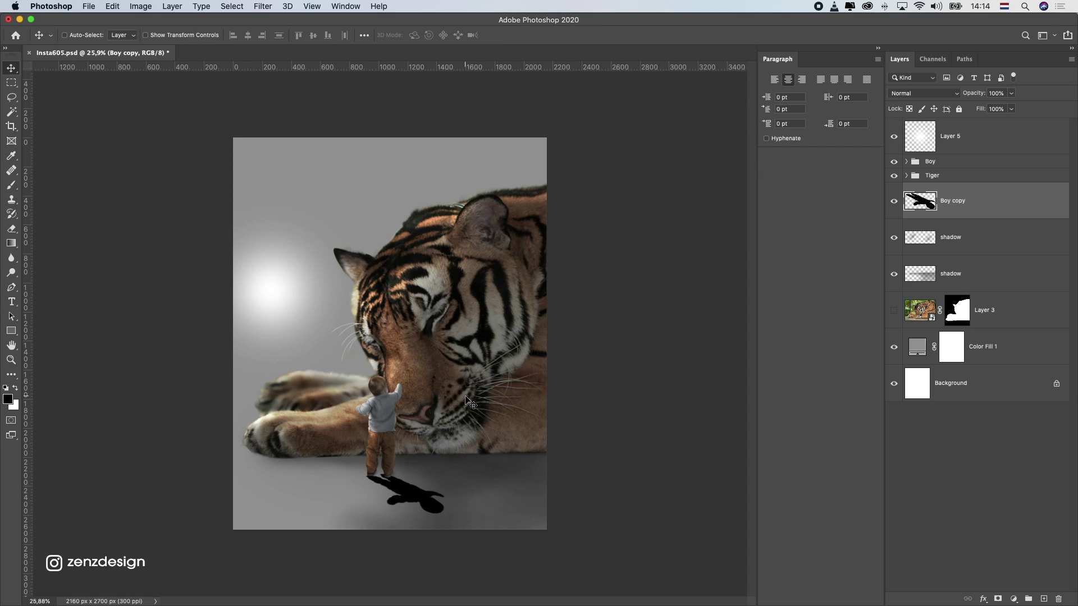
# Duplicate the Tiger group, merge the duplicate into one layer and place it below the Tiger group
pyautogui.click(955, 173)
pyautogui.press('super+j')
pyautogui.press('super+e')
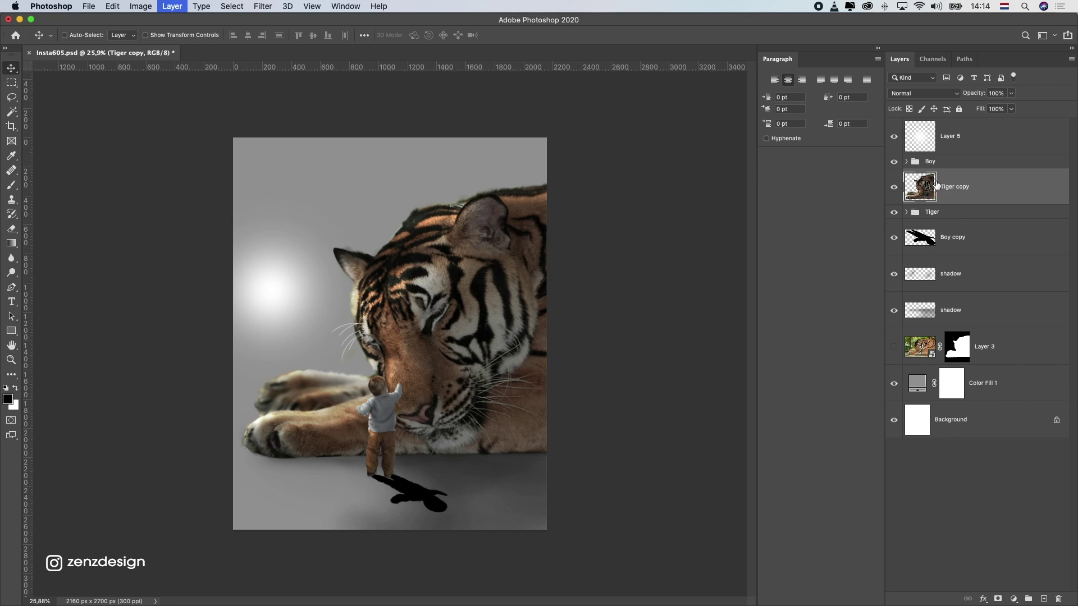
pyautogui.moveTo(960, 188); pyautogui.dragTo(967, 220)
# Turn the Tiger copy layer solid black with Hue/Saturation and flip it vertically
pyautogui.press('super+u')
pyautogui.moveTo(771, 227); pyautogui.dragTo(680, 242)
pyautogui.press('Return')
pyautogui.click(112, 7)
pyautogui.moveTo(132, 266)
pyautogui.click(314, 459)
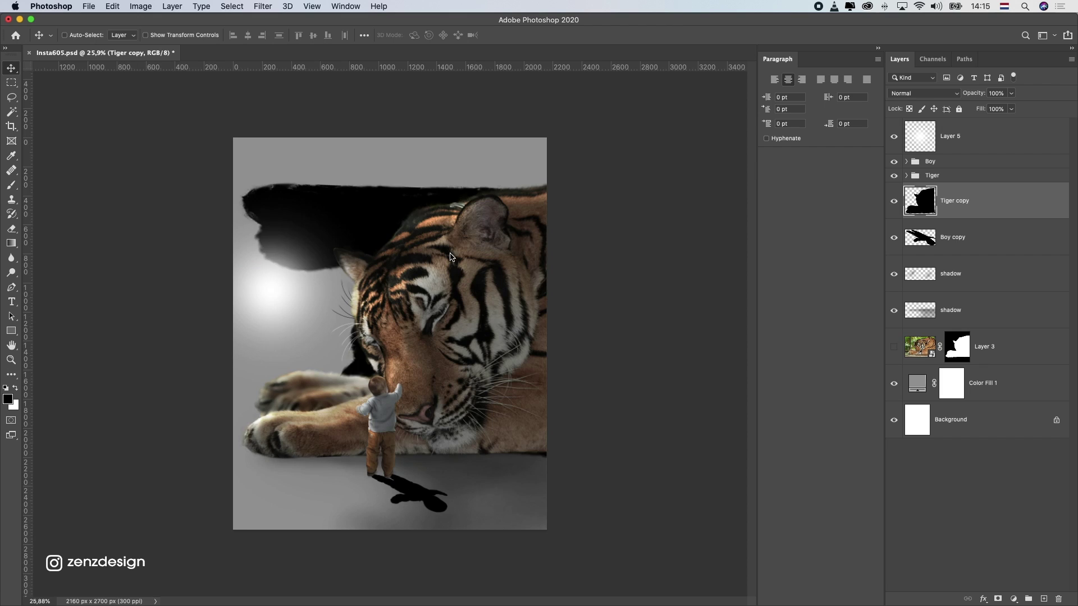
# Move the tiger silhouette below the tiger and distort it into a flattened floor shadow slanting away from the light
pyautogui.moveTo(452, 209); pyautogui.dragTo(453, 477)
pyautogui.press('super+t')
pyautogui.scroll(-6, 449, 484)
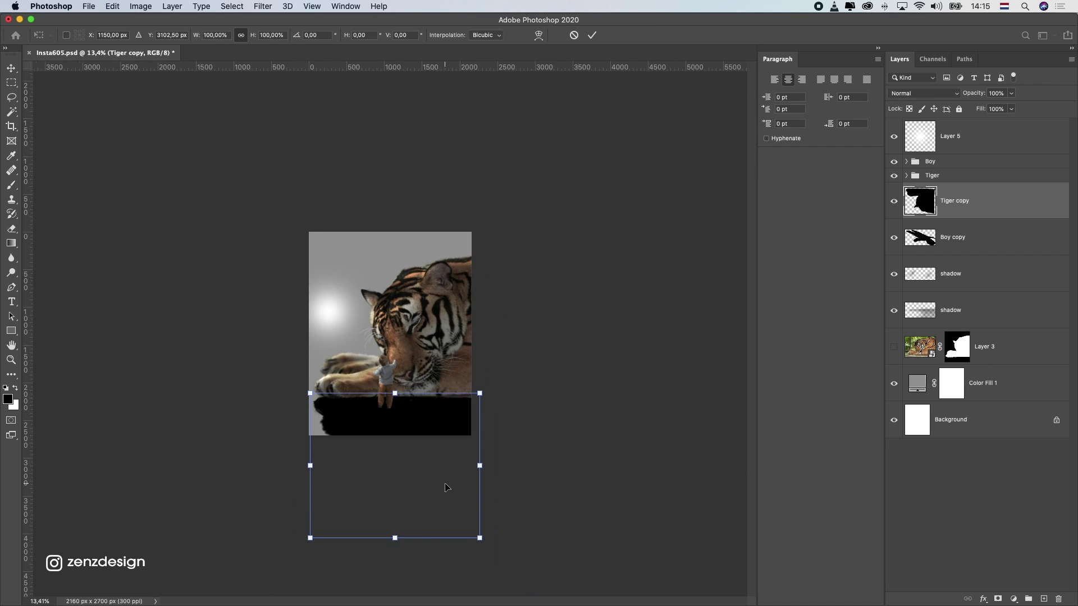
pyautogui.moveTo(479, 537); pyautogui.dragTo(584, 442)
pyautogui.scroll(5, 486, 437)
pyautogui.scroll(-5, 487, 440)
pyautogui.moveTo(306, 550); pyautogui.dragTo(342, 478)
pyautogui.moveTo(594, 447); pyautogui.dragTo(669, 447)
pyautogui.press('Return')
pyautogui.scroll(8, 481, 464)
pyautogui.scroll(-9, 466, 477)
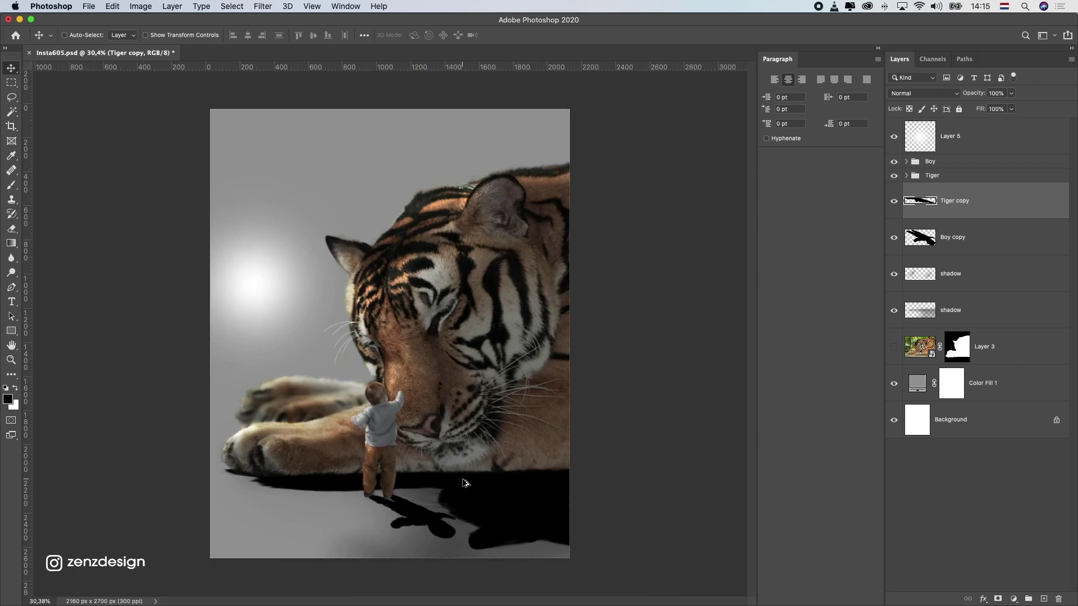
# Fine-tune the tiger shadow's transform so it meets the underside of the tiger's body
pyautogui.press('super+t')
pyautogui.moveTo(477, 443); pyautogui.dragTo(480, 447)
pyautogui.press('Return')
pyautogui.scroll(5, 442, 393)
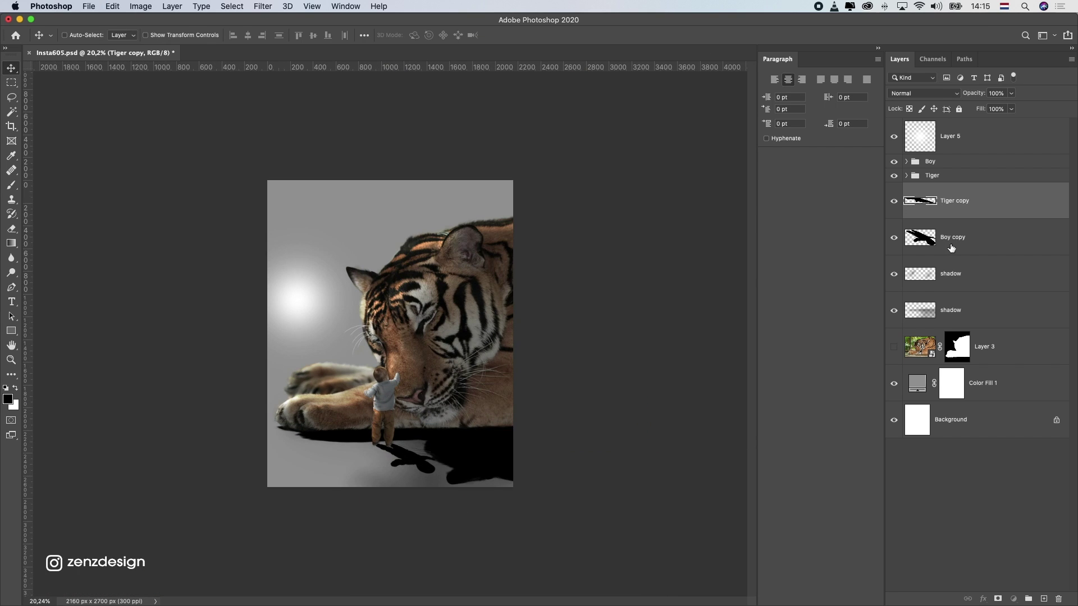
# Combine the Tiger copy and Boy copy layers into one smart object and set its opacity to 40%
pyautogui.keyDown('shift'); pyautogui.click(950, 246); pyautogui.keyUp('shift')
pyautogui.press('super+e')
pyautogui.click(893, 210)
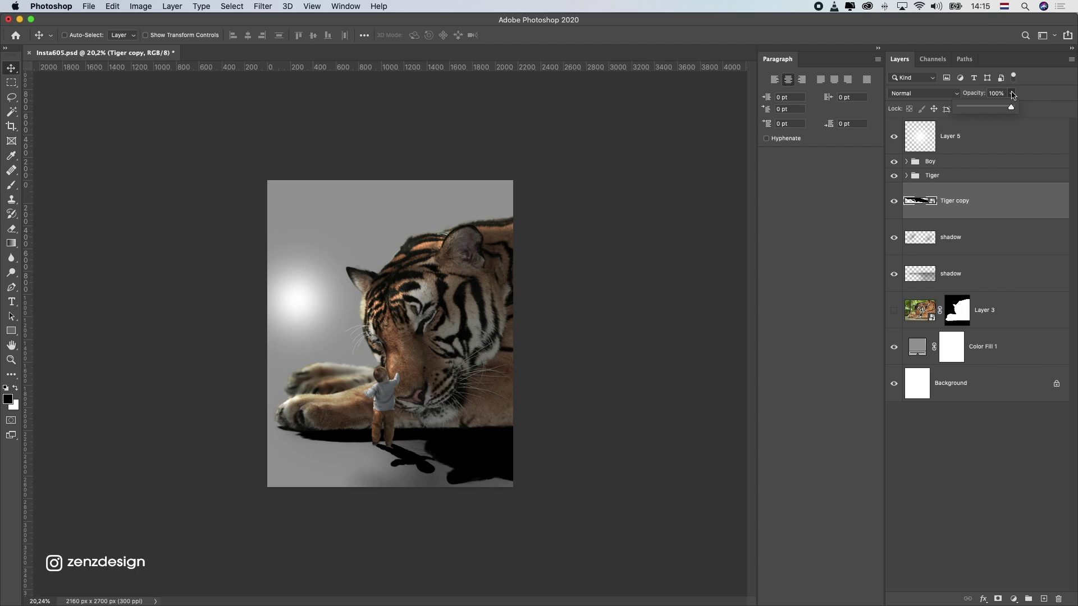
pyautogui.moveTo(1013, 95); pyautogui.dragTo(972, 111)
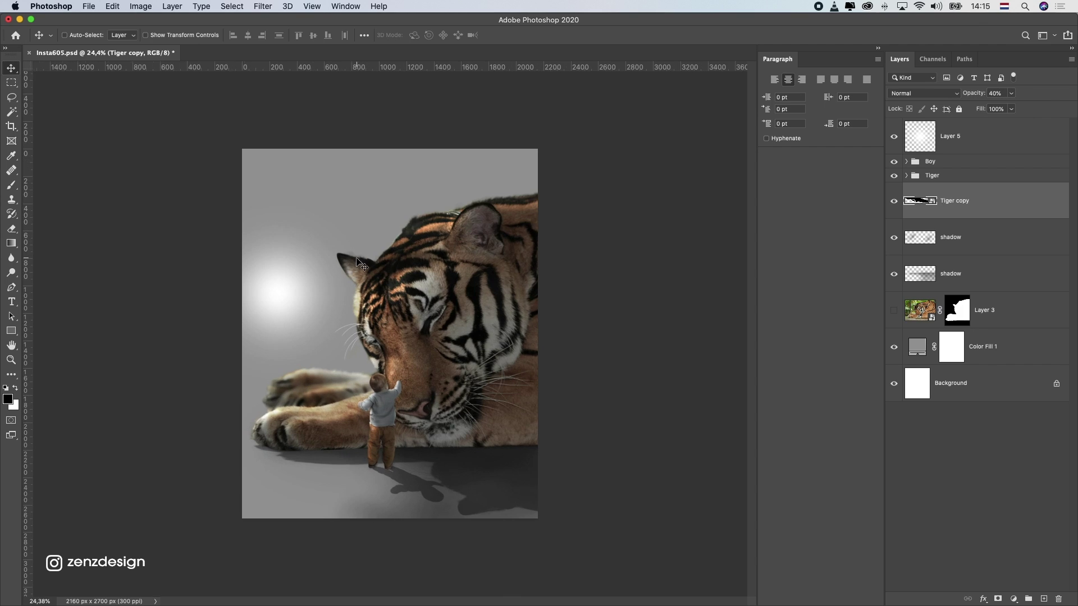
# Apply a Gaussian Blur with a 2.8 px radius to the combined cast shadow
pyautogui.click(263, 6)
pyautogui.moveTo(264, 139)
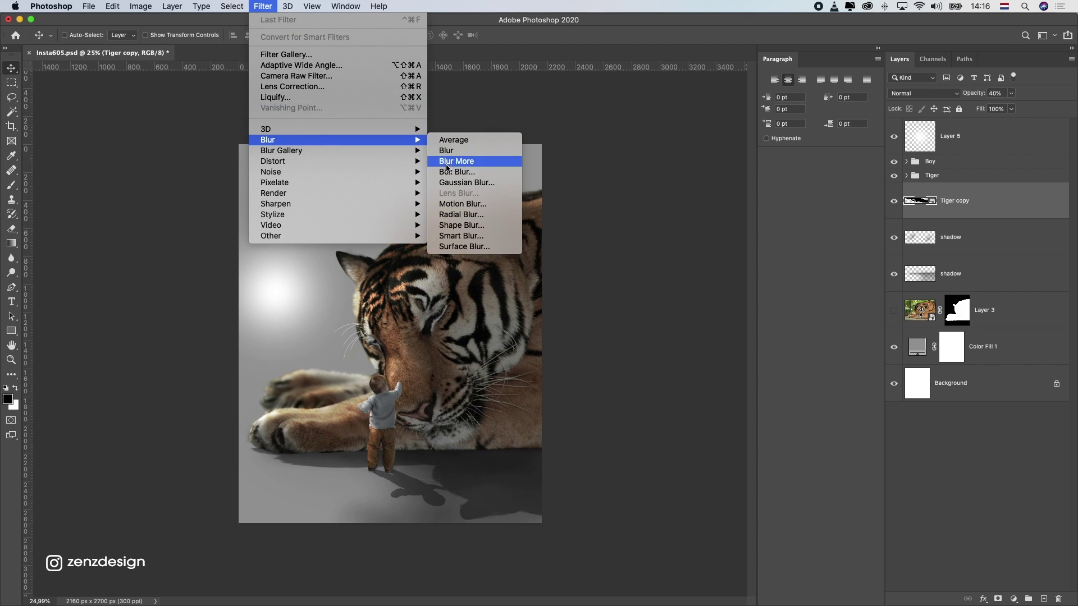
pyautogui.click(494, 193)
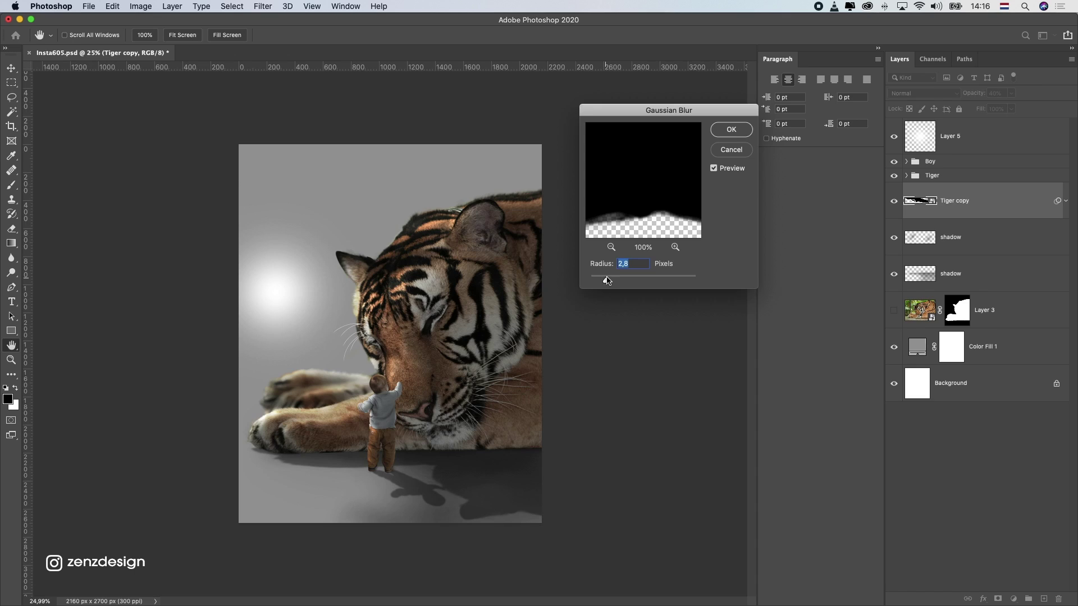
pyautogui.press('Return')
# Apply a Field Blur with pins across the cast shadow, using 15 px at its far end, and lower the layer's opacity
pyautogui.click(263, 6)
pyautogui.moveTo(365, 142)
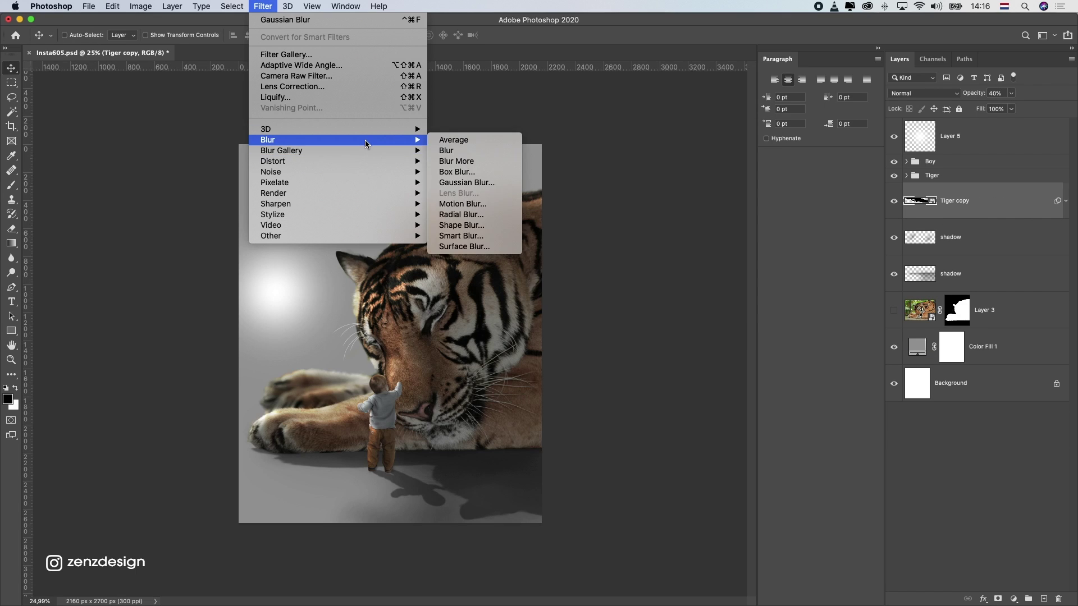
pyautogui.click(452, 150)
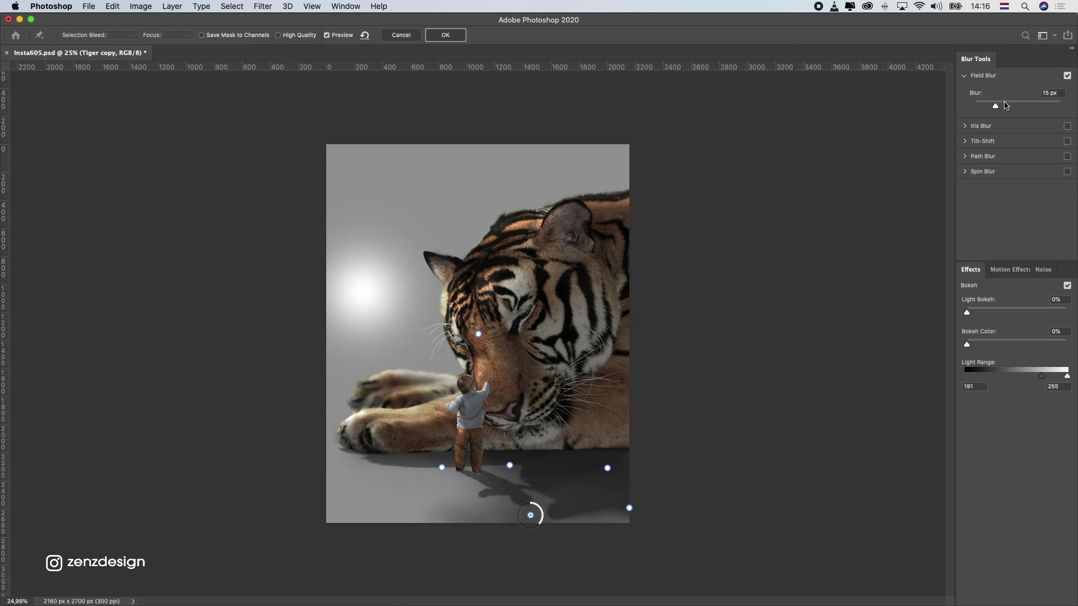
pyautogui.press('Return')
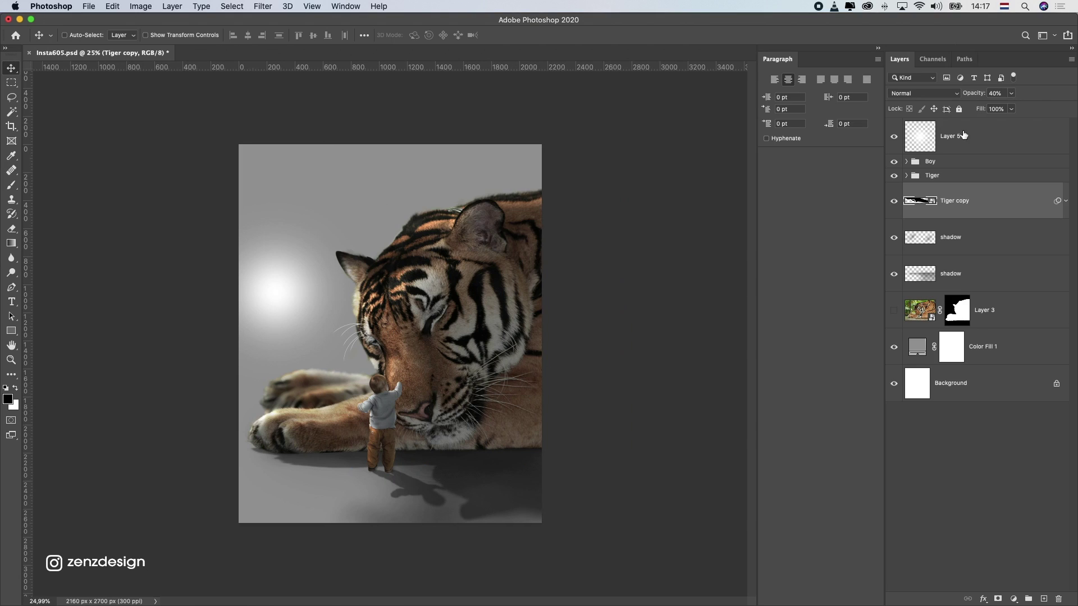
pyautogui.click(1011, 93)
pyautogui.moveTo(1041, 107); pyautogui.dragTo(1004, 107)
# Shrink the brush to 25 px and paint contact shadows around the boy's shoes on the upper shadow layer
pyautogui.click(977, 237)
pyautogui.scroll(10, 357, 450)
pyautogui.press('b')
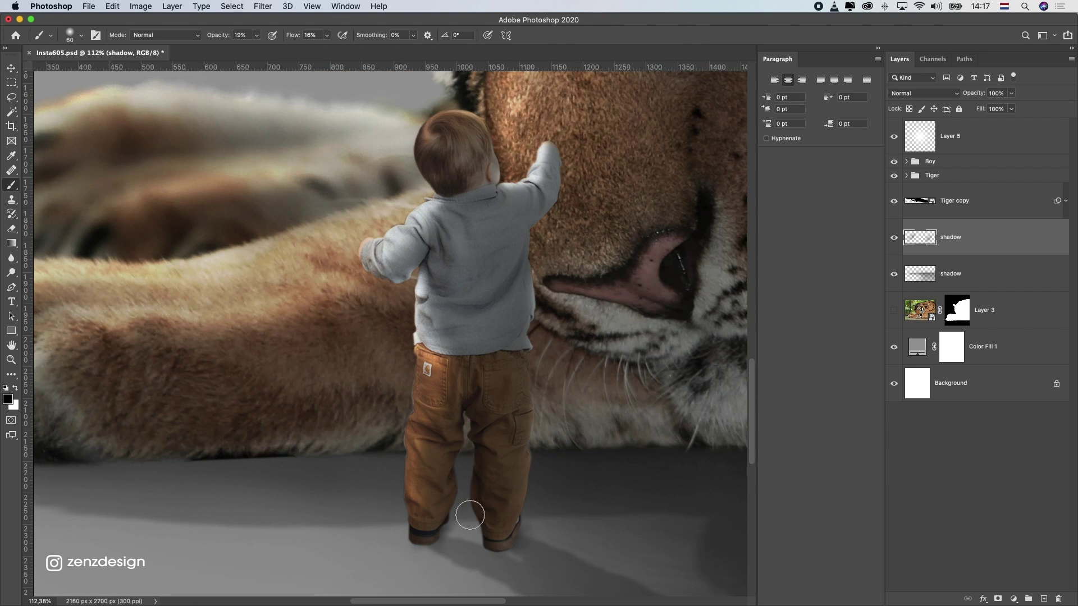
pyautogui.press('[')
pyautogui.press('[')
pyautogui.press('[')
pyautogui.press('[')
pyautogui.press('[')
pyautogui.press('[')
pyautogui.scroll(-3, 469, 515)
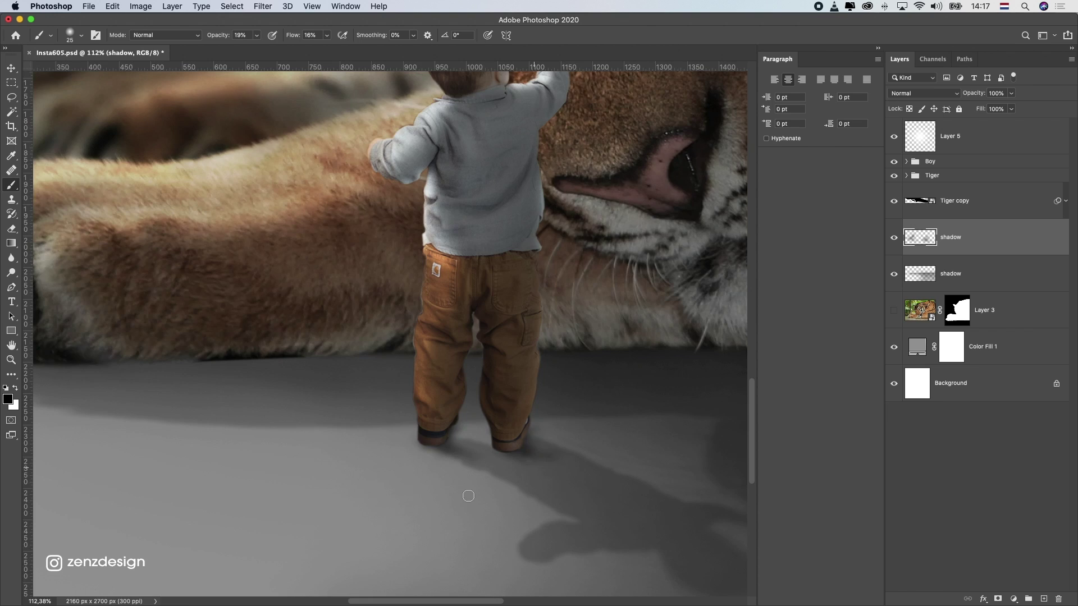
pyautogui.scroll(-10, 472, 488)
# Add a new layer above the shadow layers and name it shadow2
pyautogui.press('v')
pyautogui.scroll(7, 397, 379)
pyautogui.click(1043, 599)
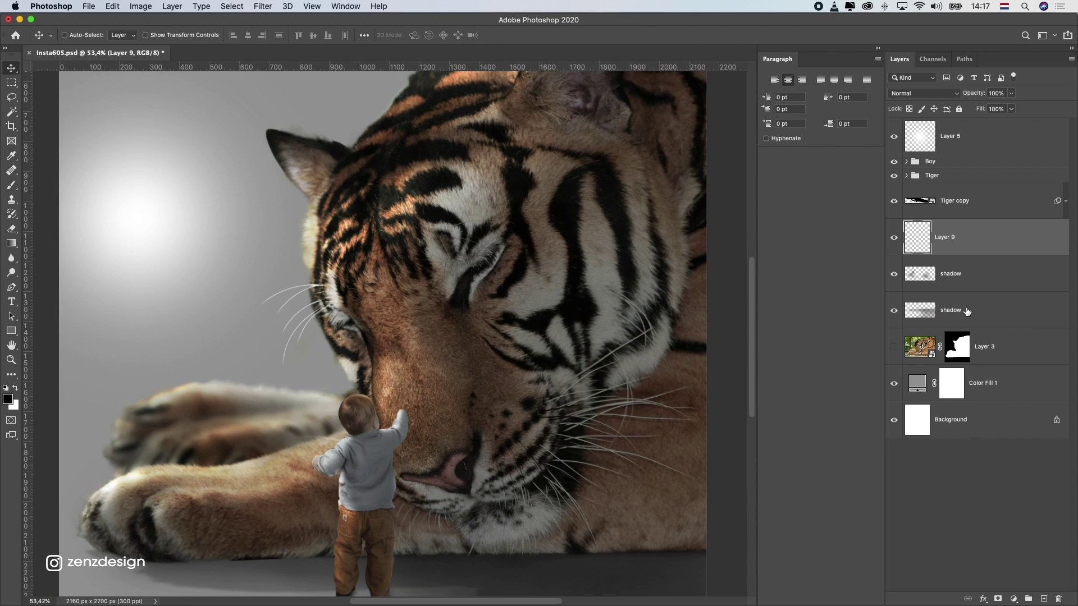
pyautogui.write('shadow2')
pyautogui.press('Return')
pyautogui.scroll(2, 418, 422)
# Move shadow2 between the Boy and Tiger groups and brush a shadow on the tiger's face beside the boy's raised hand
pyautogui.press('b')
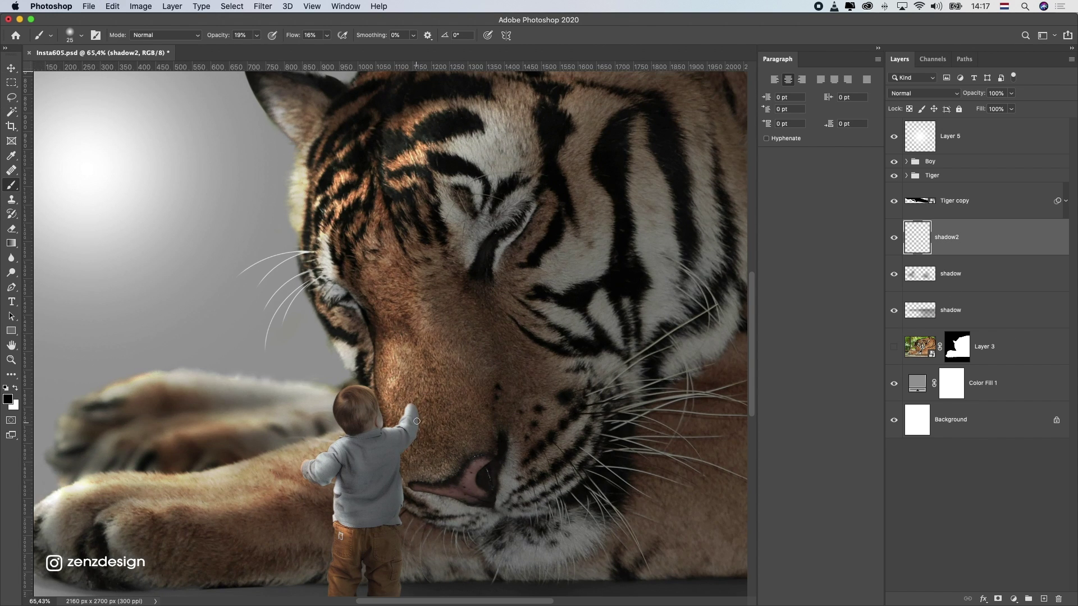
pyautogui.press('super+bracketright')
pyautogui.press('super+bracketright')
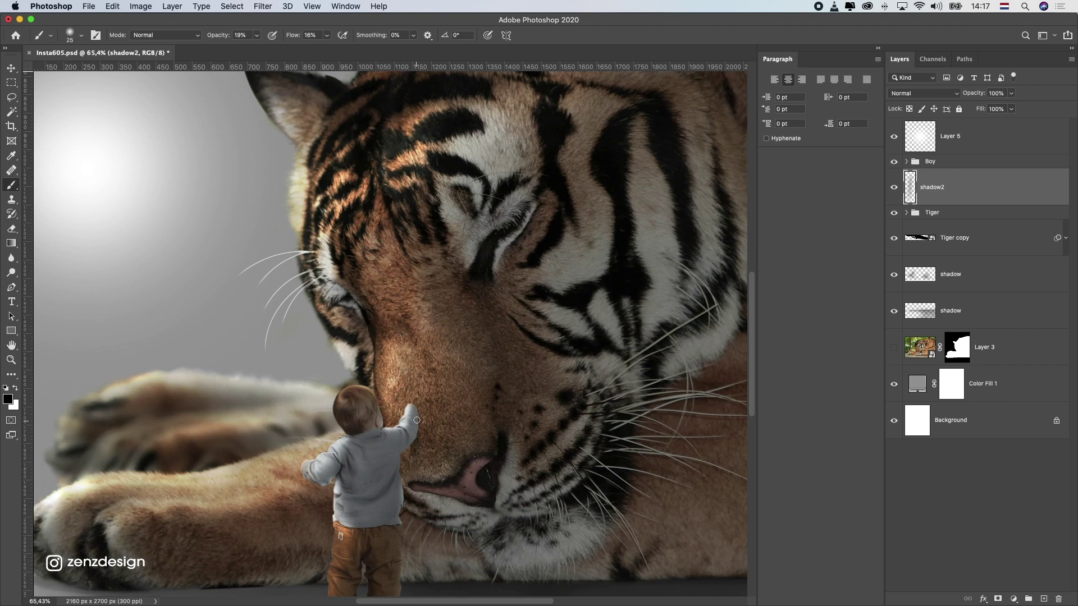
pyautogui.moveTo(417, 420); pyautogui.dragTo(422, 432)
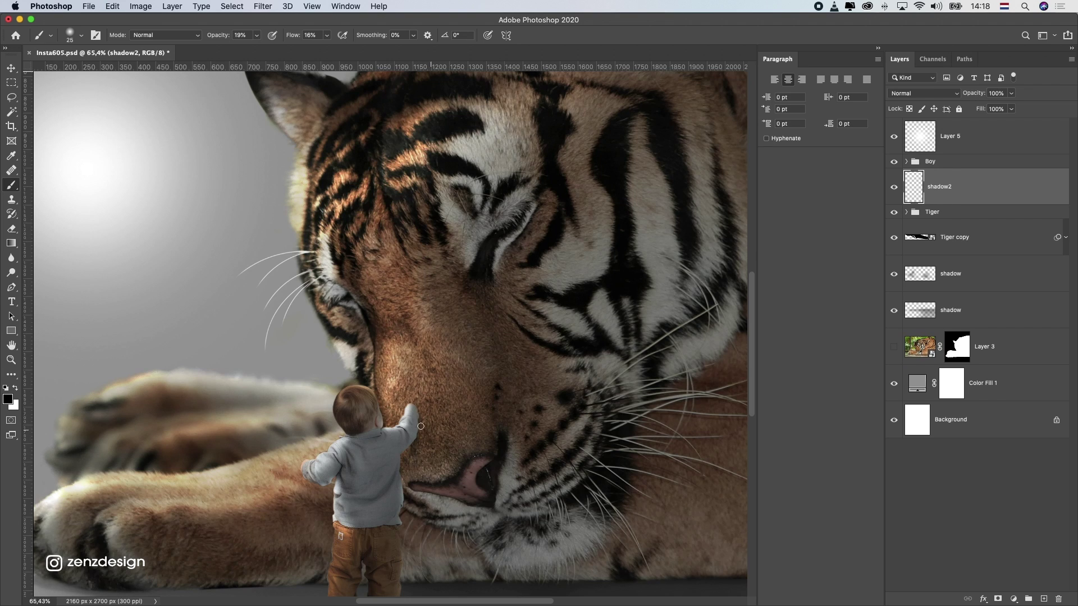
# Add a Color Overlay to shadow2, using a colour sampled from the tiger's face beside the boy's raised hand
pyautogui.scroll(-2, 417, 423)
pyautogui.scroll(4, 418, 393)
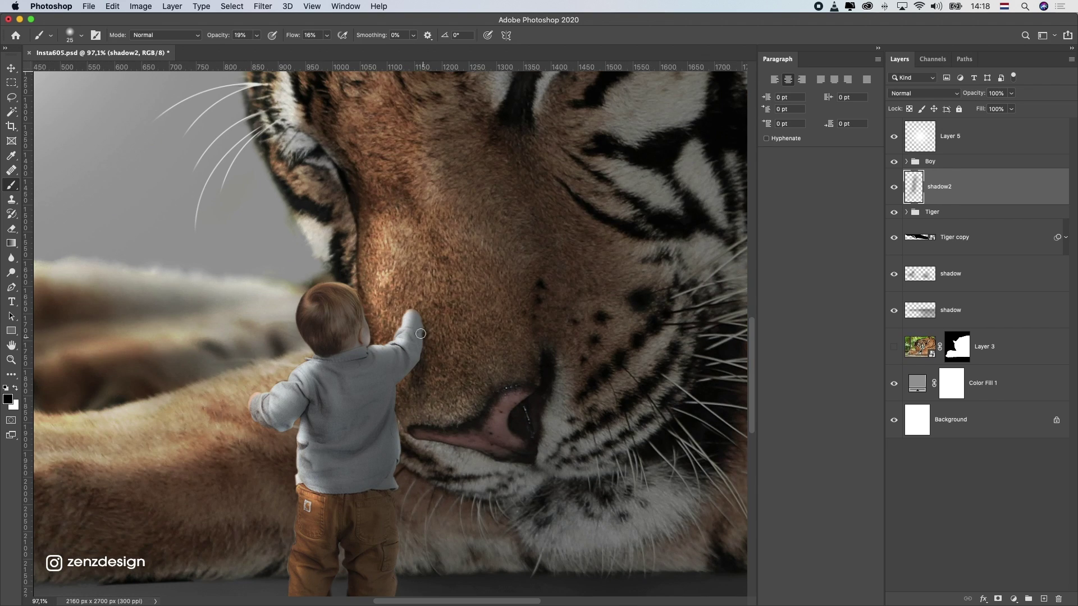
pyautogui.scroll(-8, 426, 420)
pyautogui.scroll(2, 426, 420)
pyautogui.doubleClick(986, 183)
pyautogui.click(675, 346)
pyautogui.click(909, 233)
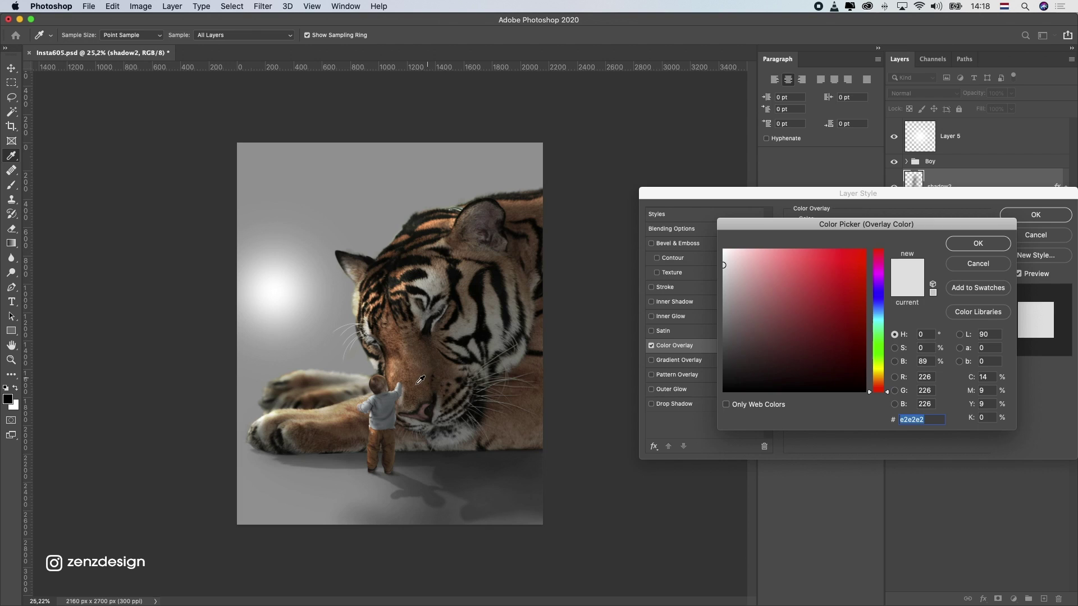
pyautogui.click(420, 380)
pyautogui.press('Return')
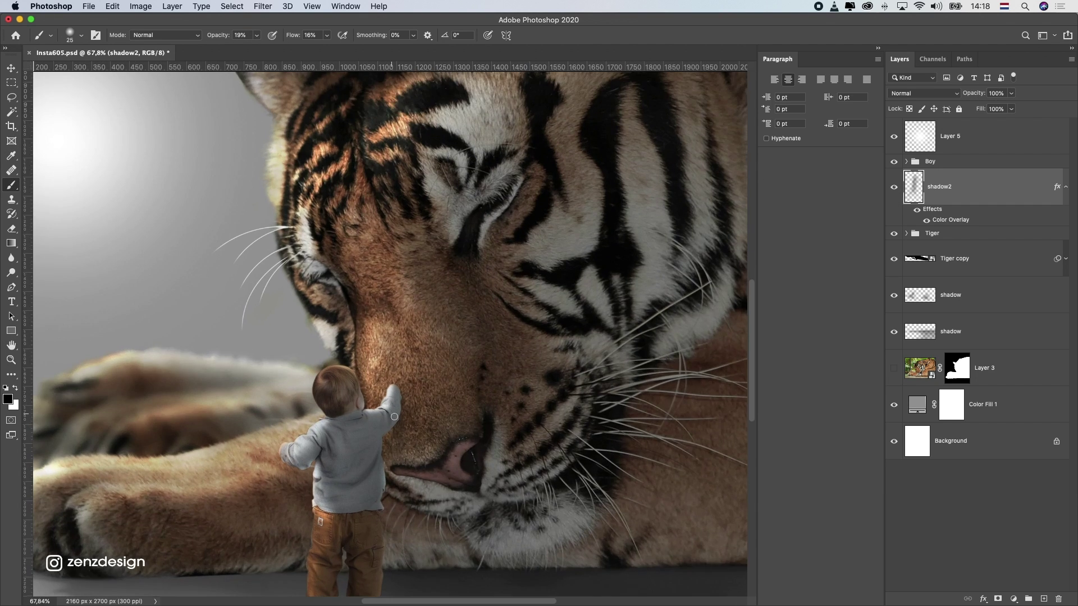
# Merge shadow2 with a new empty layer and set the merged layer's blend mode to Multiply
pyautogui.click(924, 93)
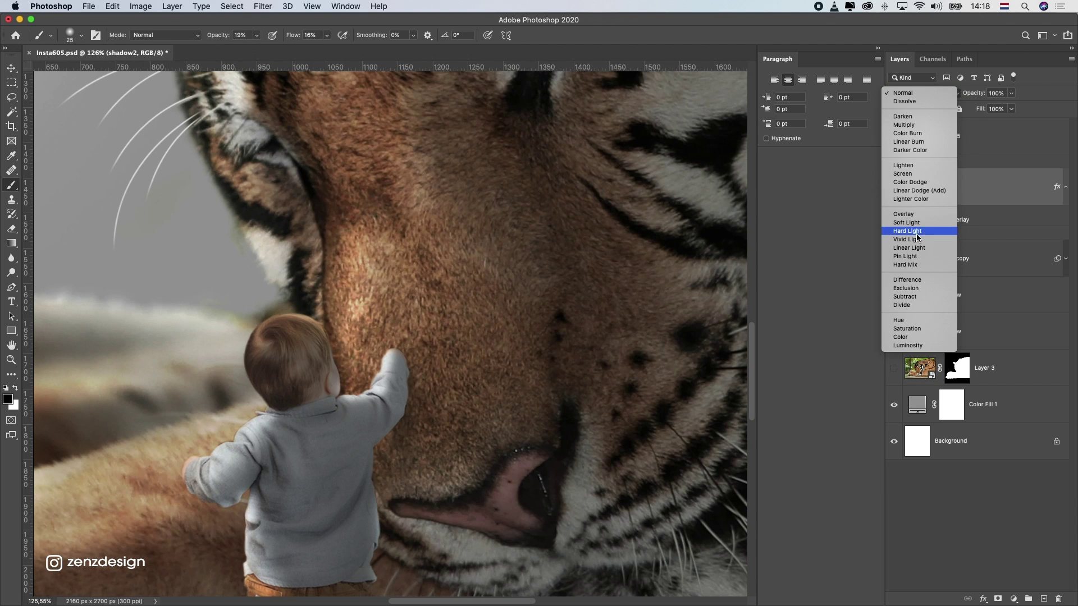
pyautogui.click(907, 231)
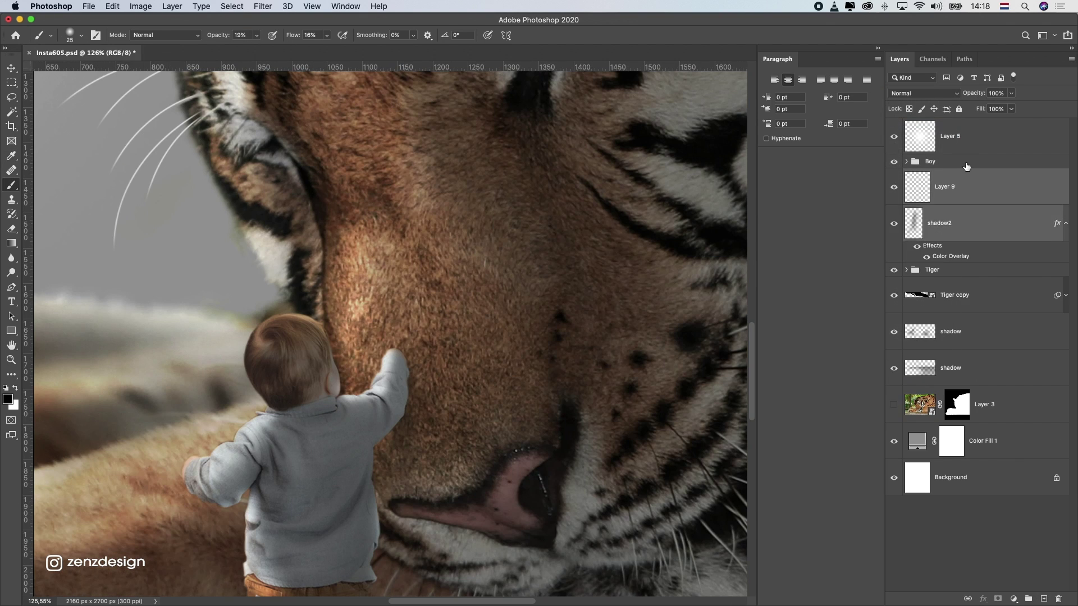
pyautogui.click(924, 93)
pyautogui.click(904, 125)
pyautogui.scroll(-4, 463, 385)
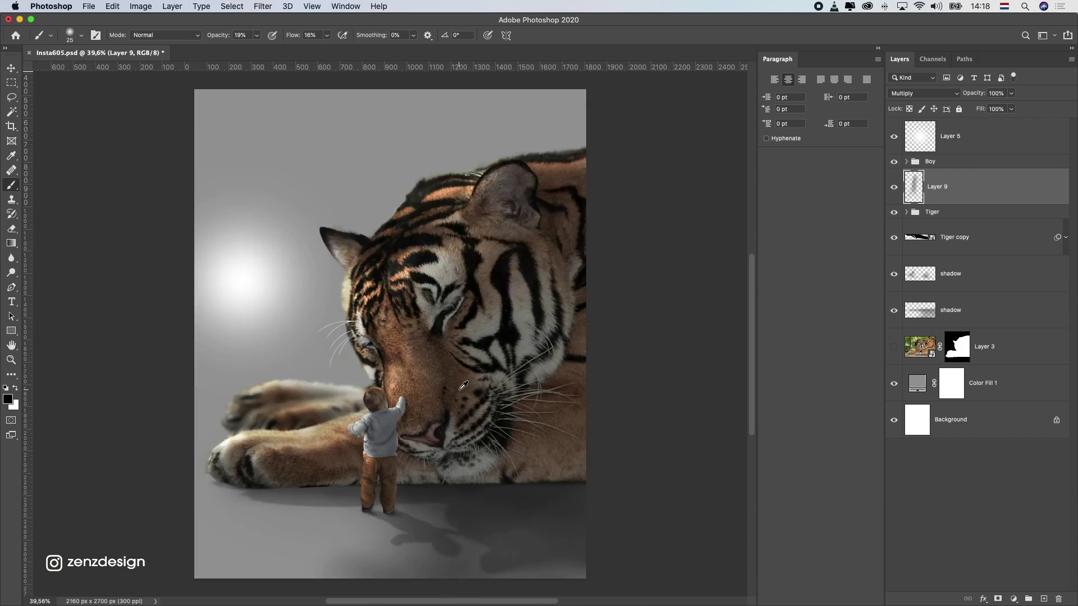
pyautogui.scroll(-3, 464, 386)
# Free-transform the merged hand-shadow layer on the tiger's face and save the document
pyautogui.hotkey('ctrl', 't')
pyautogui.press('Return')
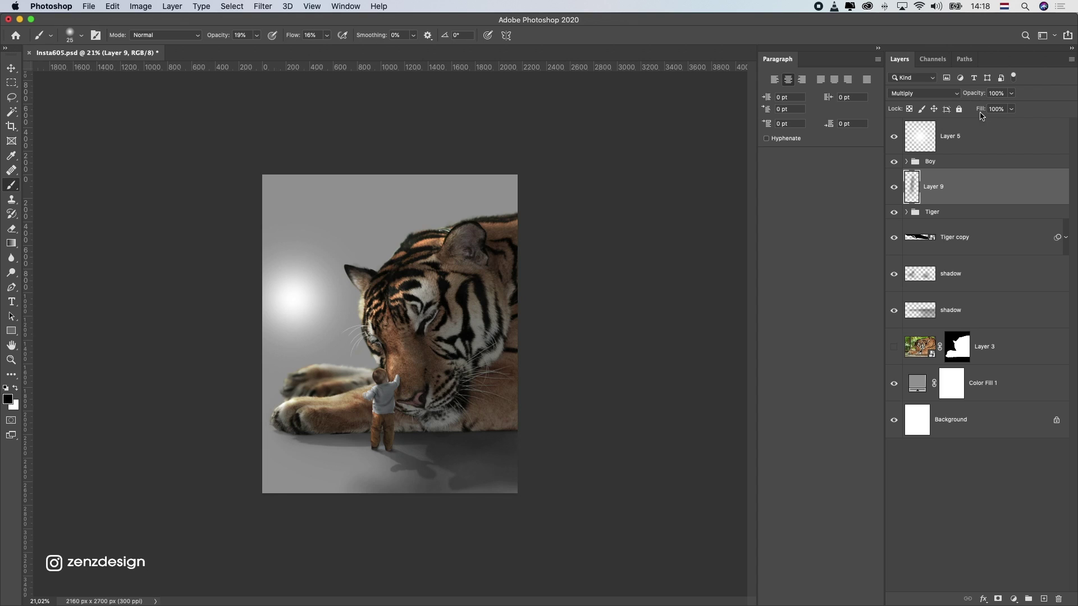
pyautogui.scroll(5, 393, 375)
pyautogui.hotkey('ctrl', 't')
pyautogui.press('Return')
pyautogui.scroll(-4, 487, 354)
pyautogui.press('super+s')
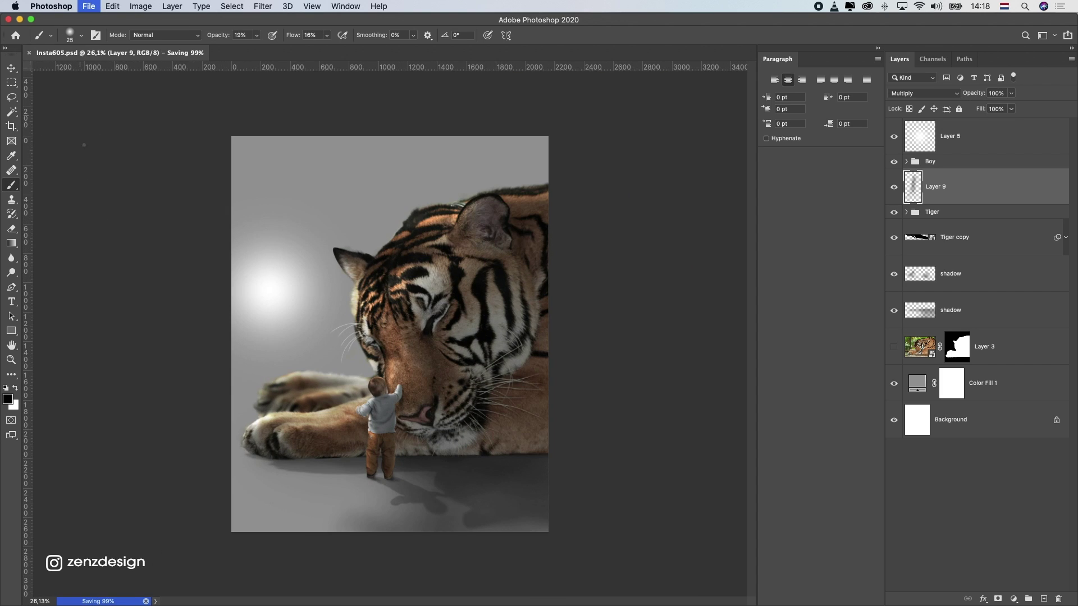
# Select the Boy group, Layer 9 and the upper shadow layer together and shift them slightly to the left
pyautogui.click(11, 68)
pyautogui.keyDown('super'); pyautogui.click(934, 161); pyautogui.keyUp('super')
pyautogui.keyDown('super'); pyautogui.click(949, 274); pyautogui.keyUp('super')
pyautogui.moveTo(392, 409); pyautogui.dragTo(375, 408)
pyautogui.moveTo(412, 389); pyautogui.dragTo(423, 389)
pyautogui.hotkey('shift', 'Left')
pyautogui.hotkey('shift', 'Left')
pyautogui.hotkey('shift', 'Left')
pyautogui.hotkey('shift', 'Left')
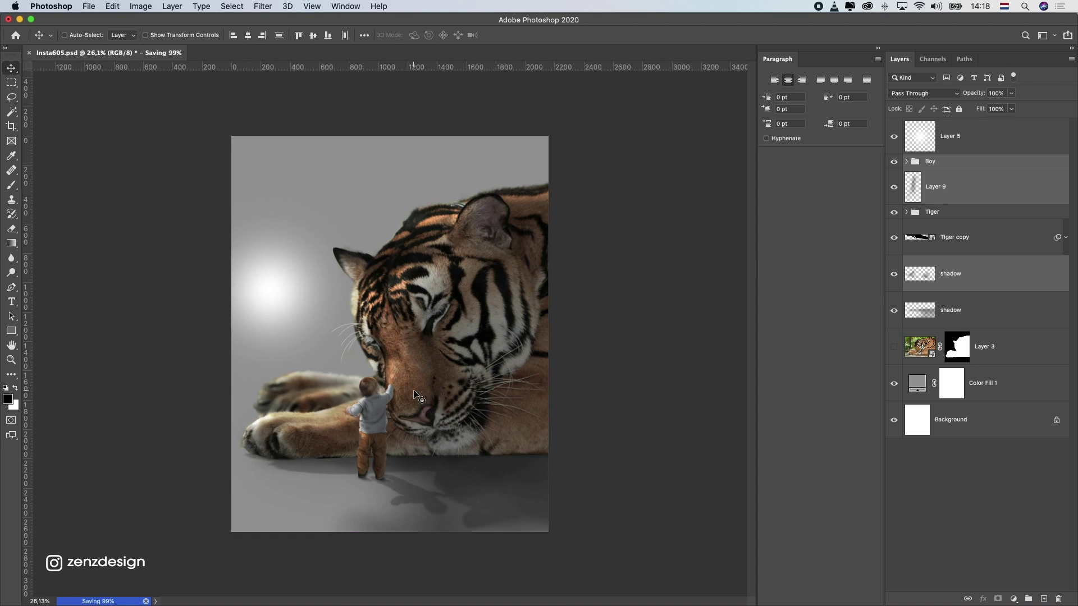
# Stretch the Tiger copy cast shadow horizontally to 102.57% width on the ground
pyautogui.scroll(1, 414, 391)
pyautogui.keyDown('super'); pyautogui.click(413, 502); pyautogui.keyUp('super')
pyautogui.press('super+t')
pyautogui.moveTo(212, 522); pyautogui.dragTo(242, 490)
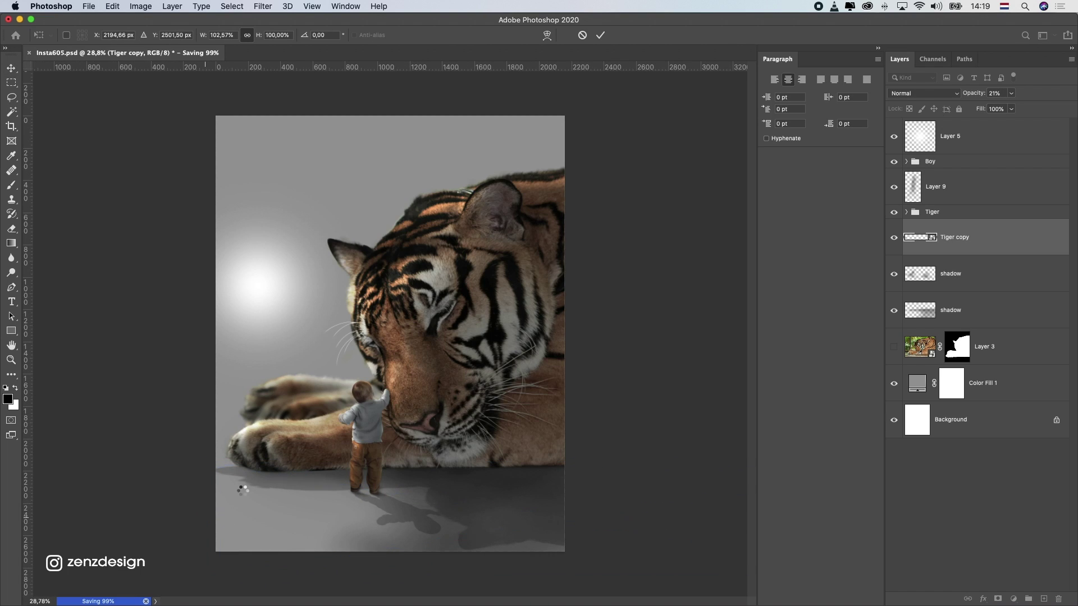
# Add a layer mask to Tiger copy and paint out the shadow around the front paw at 100% opacity and flow
pyautogui.scroll(-10, 416, 341)
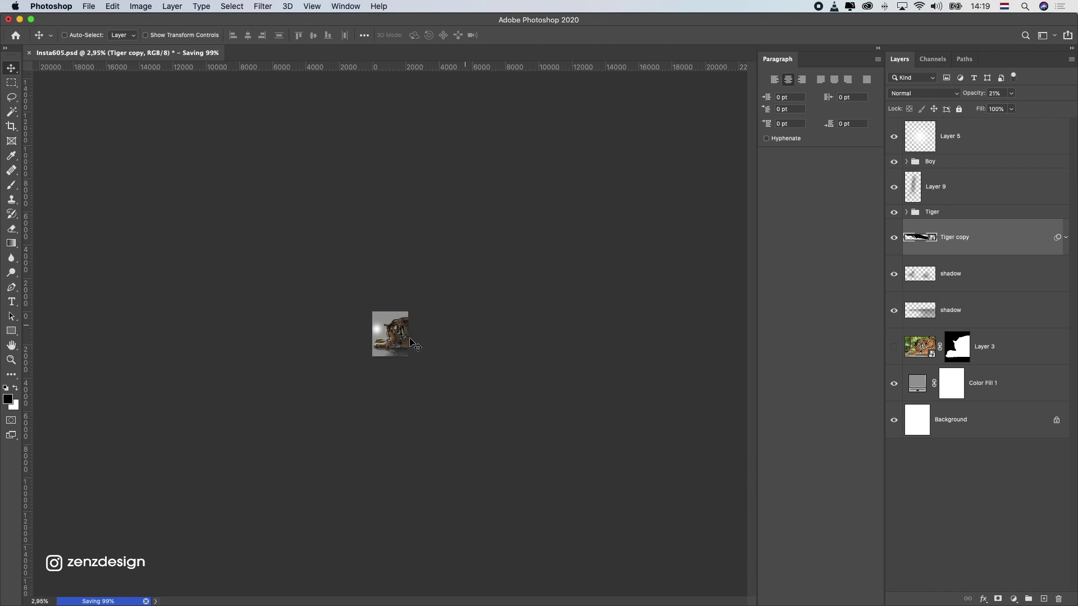
pyautogui.scroll(10, 414, 339)
pyautogui.scroll(-5, 409, 337)
pyautogui.click(1015, 285)
pyautogui.click(1011, 241)
pyautogui.click(997, 599)
pyautogui.press('b')
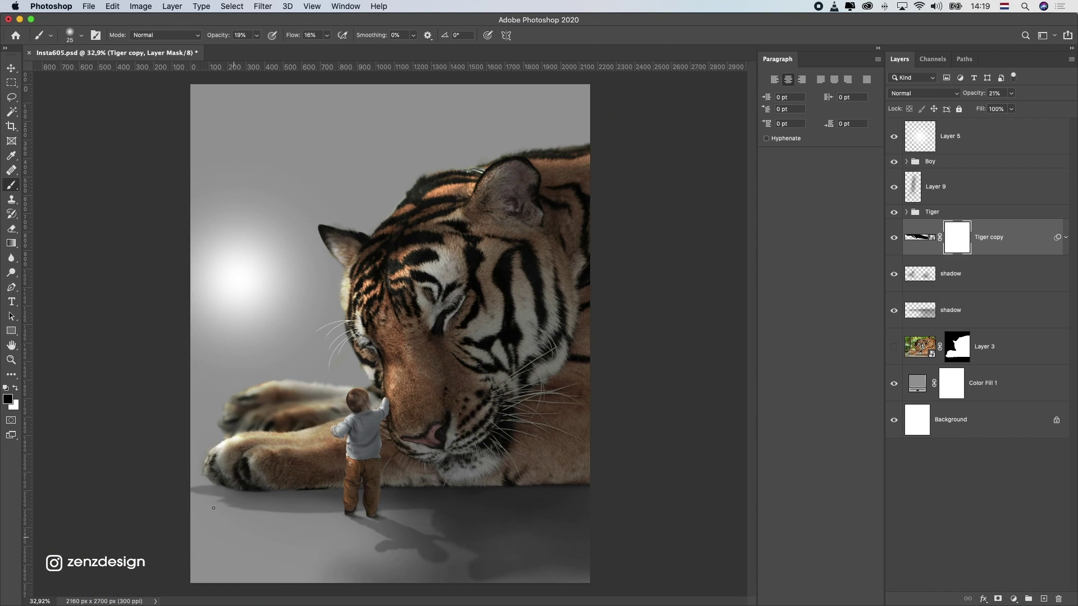
pyautogui.press('0')
pyautogui.hotkey('shift', '0')
pyautogui.press('super+z')
pyautogui.scroll(-2, 194, 533)
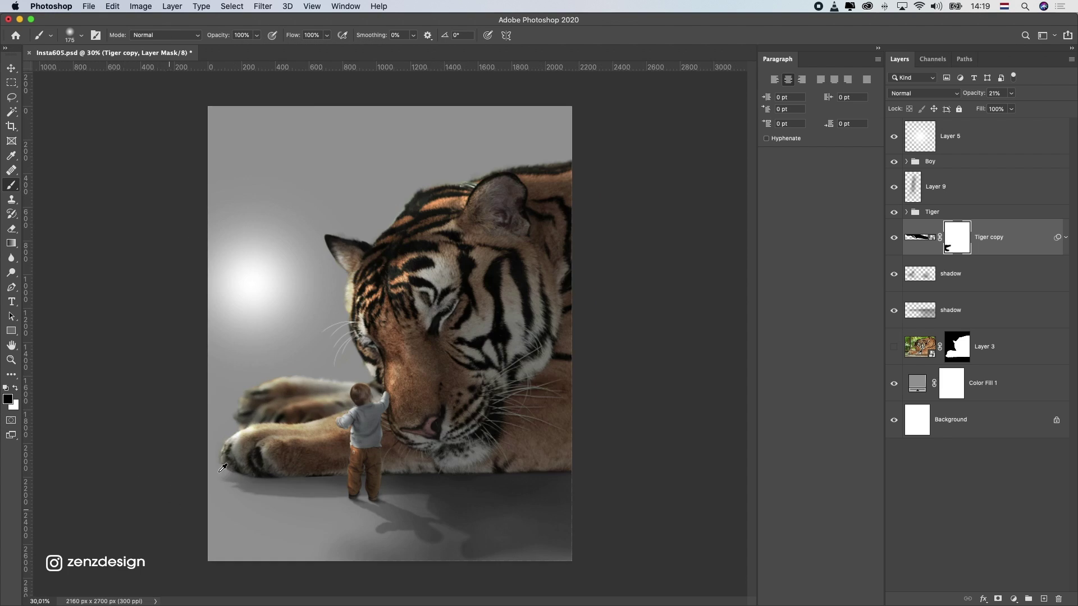
# Add a new layer above the shadow layers and name it shadow 2
pyautogui.scroll(-5, 571, 289)
pyautogui.scroll(6, 570, 289)
pyautogui.click(986, 284)
pyautogui.press('alt+shift+super+n')
pyautogui.doubleClick(947, 274)
pyautogui.write('shadow 2')
pyautogui.press('Return')
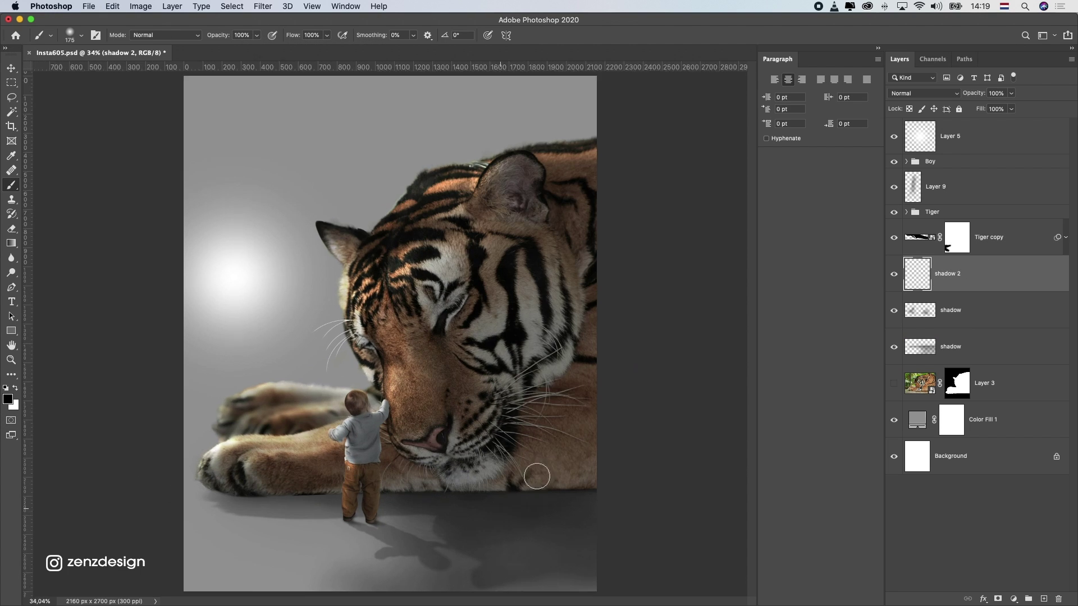
# Brush a contact shadow along the ground line beneath the tiger on shadow 2, using 18% opacity and 23% flow
pyautogui.scroll(4, 524, 533)
pyautogui.click(327, 35)
pyautogui.click(286, 48)
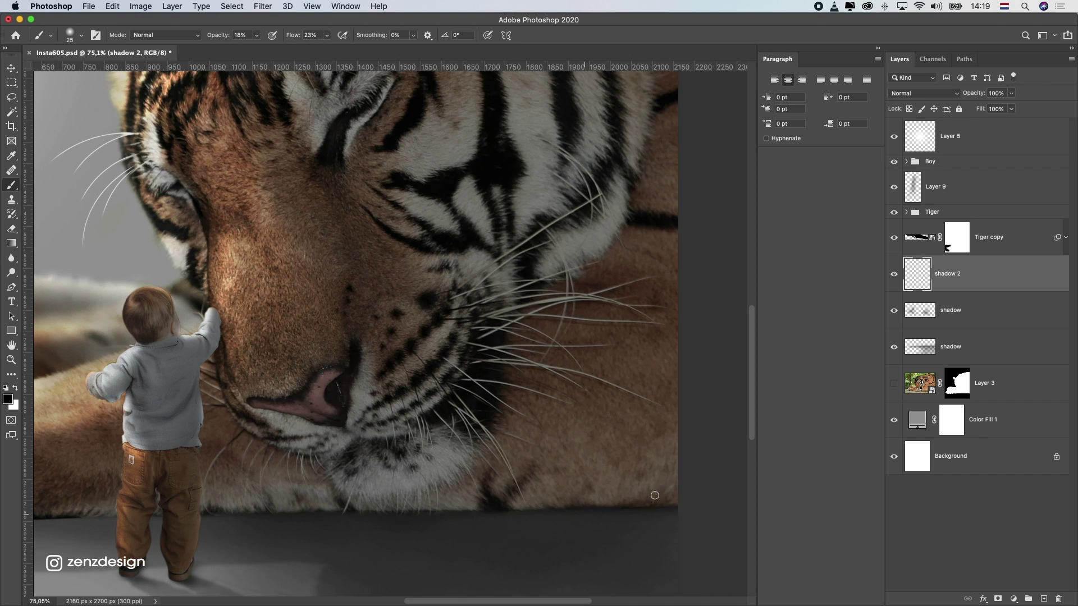
pyautogui.moveTo(684, 503); pyautogui.dragTo(539, 508)
pyautogui.moveTo(319, 504); pyautogui.dragTo(524, 481)
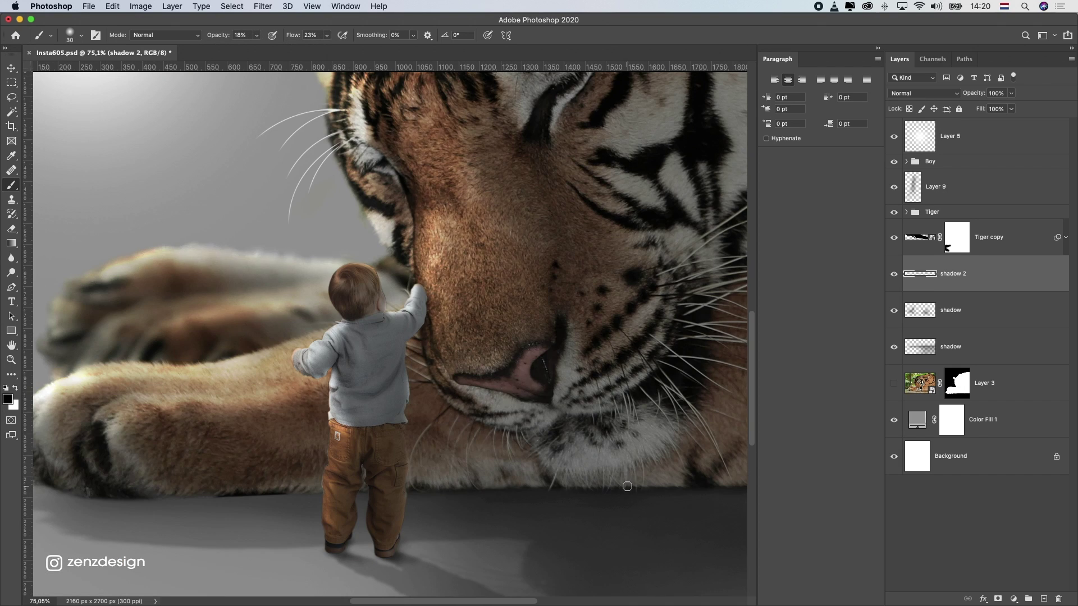
pyautogui.hscroll(-5, 441, 489)
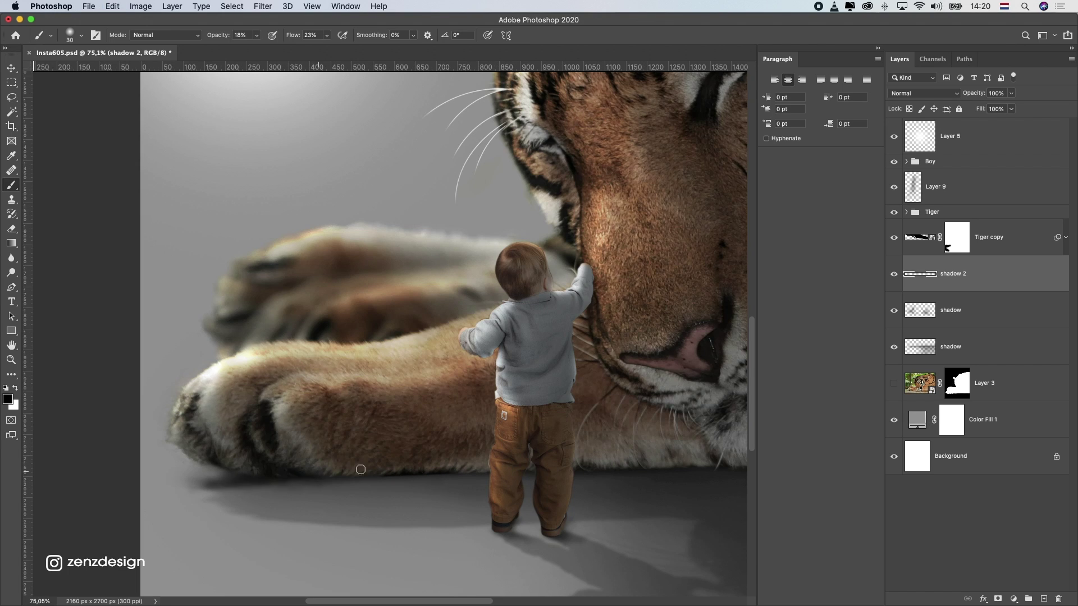
pyautogui.scroll(-5, 360, 469)
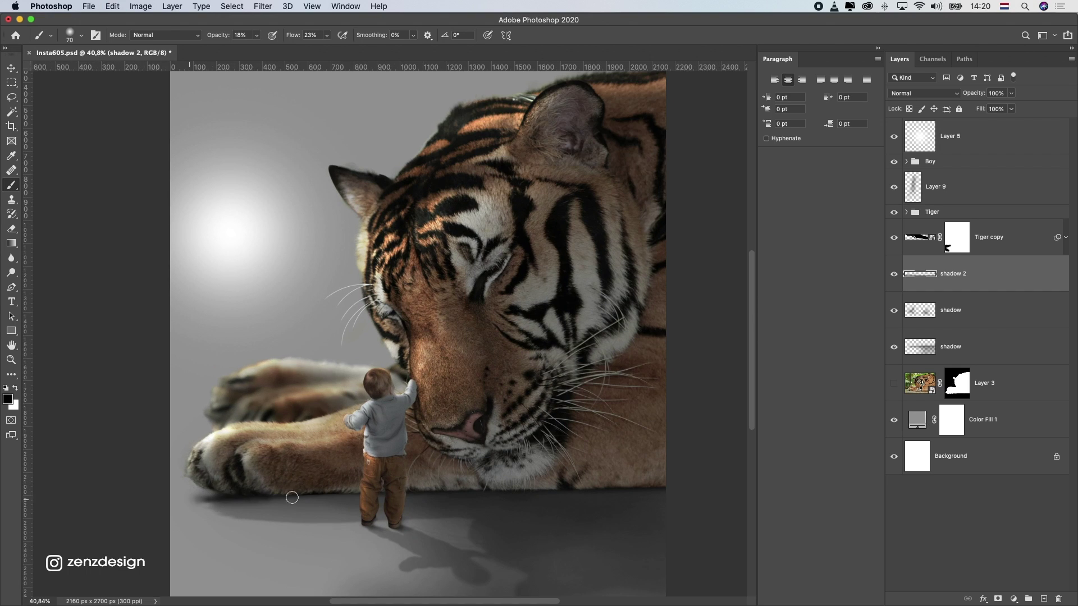
# Undo the last brush strokes and add a new clipped layer above Layer 6 in the Tiger group
pyautogui.press('super+z')
pyautogui.press('super+z')
pyautogui.click(906, 212)
pyautogui.click(987, 237)
pyautogui.click(978, 295)
pyautogui.click(1044, 599)
pyautogui.rightClick(989, 295)
pyautogui.click(954, 331)
# Enlarge the brush to 150 px and paint soft shading along the tiger's lower edge on Layer 10
pyautogui.moveTo(289, 494); pyautogui.dragTo(420, 487)
pyautogui.press(']')
pyautogui.press(']')
pyautogui.press(']')
pyautogui.press(']')
pyautogui.press(']')
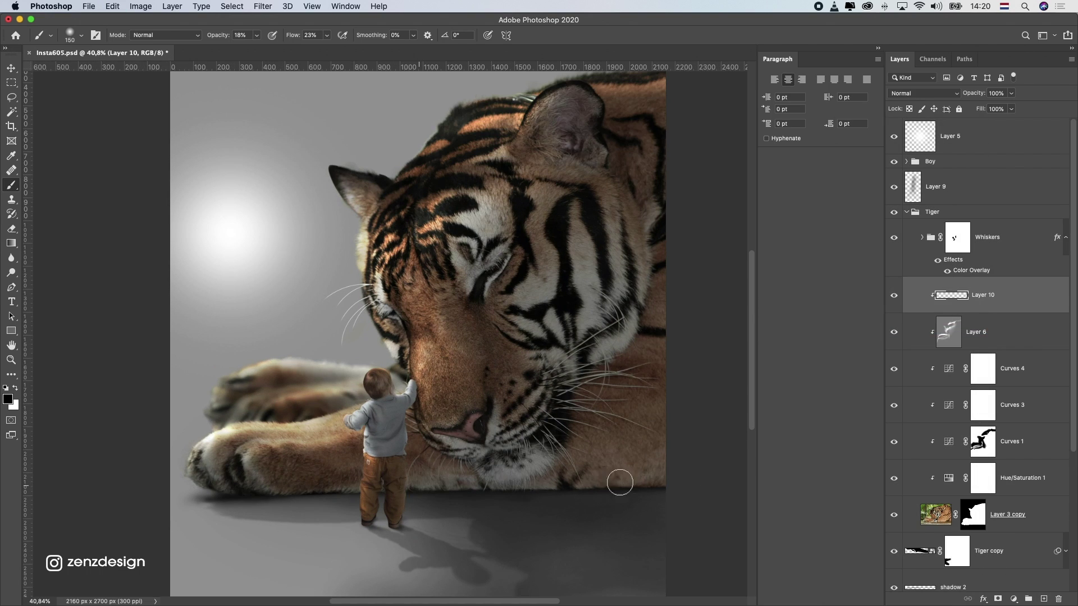
pyautogui.moveTo(620, 482); pyautogui.dragTo(751, 455)
pyautogui.scroll(-5, 368, 507)
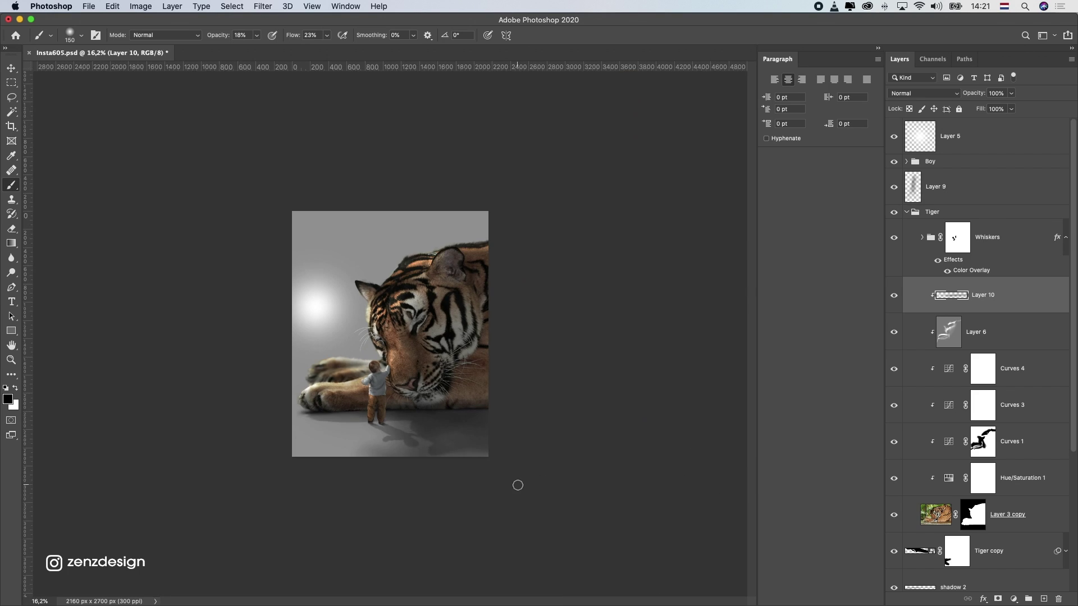
# Set the canvas surround colour to black
pyautogui.scroll(3, 515, 482)
pyautogui.rightClick(721, 222)
pyautogui.click(737, 240)
pyautogui.scroll(-1, 482, 367)
# Select the hand shadow on the tiger's face and reposition it slightly to the right with Free Transform
pyautogui.click(11, 82)
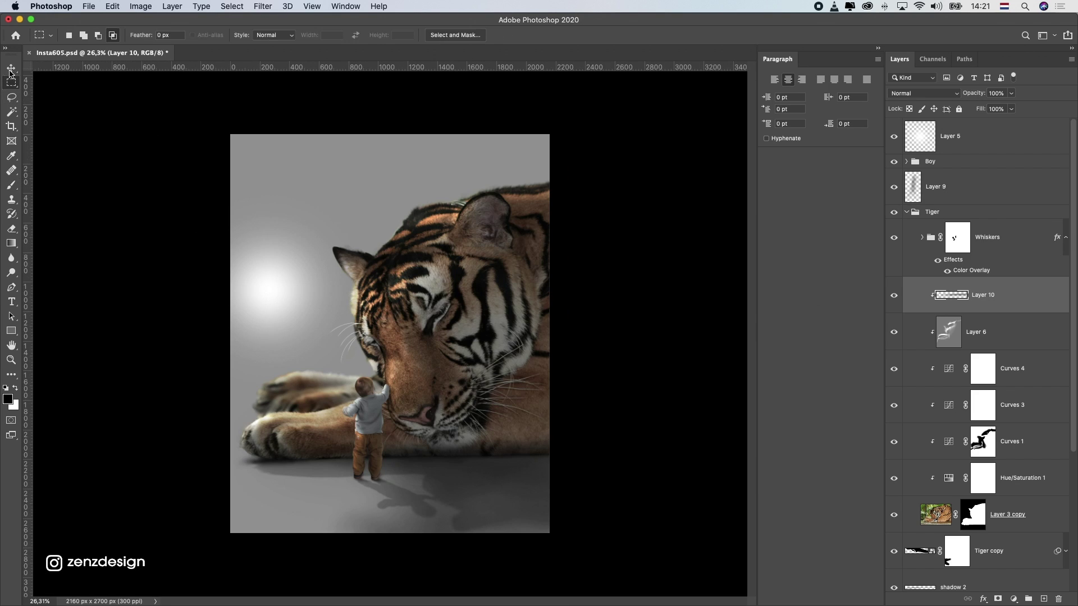
pyautogui.click(11, 68)
pyautogui.scroll(1, 396, 419)
pyautogui.keyDown('super'); pyautogui.click(398, 416); pyautogui.keyUp('super')
pyautogui.press('super+t')
pyautogui.moveTo(400, 417); pyautogui.dragTo(410, 414)
pyautogui.press('Return')
# Duplicate the hand-shadow layer and lower the layer opacity
pyautogui.moveTo(1033, 193); pyautogui.dragTo(1042, 593)
pyautogui.click(1011, 93)
pyautogui.moveTo(1014, 107); pyautogui.dragTo(981, 112)
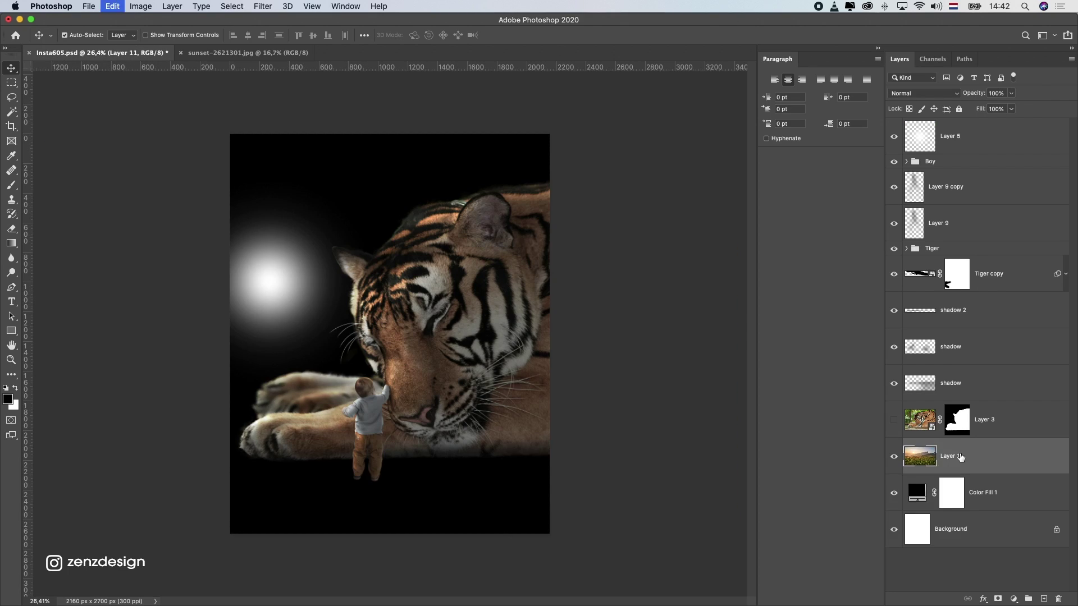
# Convert the sunset meadow layer to a smart object and scale it down to 66.55% behind the tiger
pyautogui.rightClick(962, 457)
pyautogui.click(926, 272)
pyautogui.press('super+t')
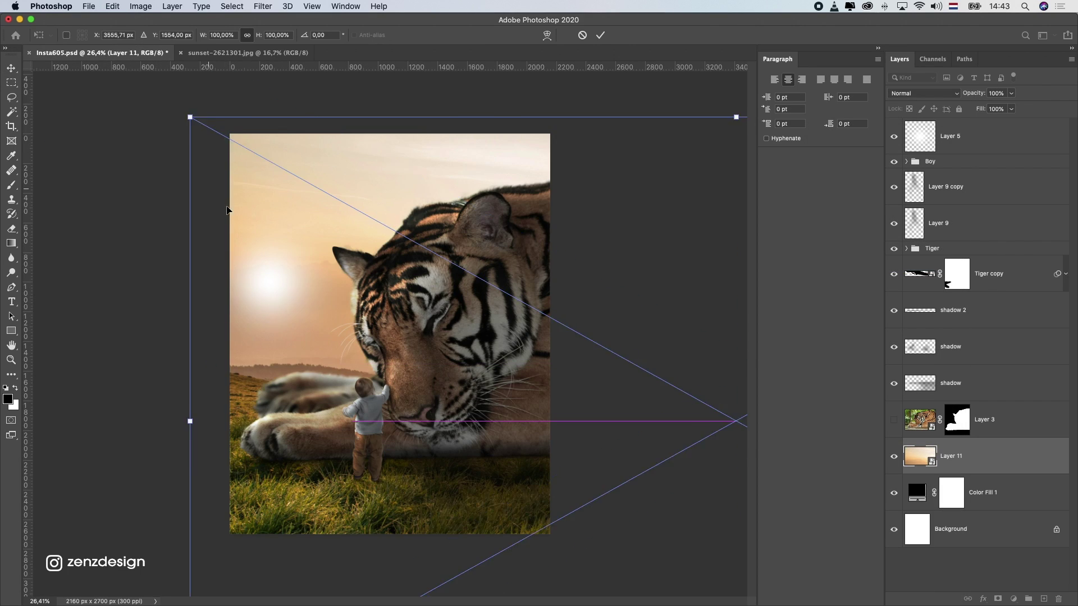
pyautogui.moveTo(190, 116); pyautogui.dragTo(503, 280)
pyautogui.moveTo(539, 331); pyautogui.dragTo(192, 143)
pyautogui.moveTo(140, 80); pyautogui.dragTo(236, 130)
pyautogui.moveTo(337, 231); pyautogui.dragTo(248, 230)
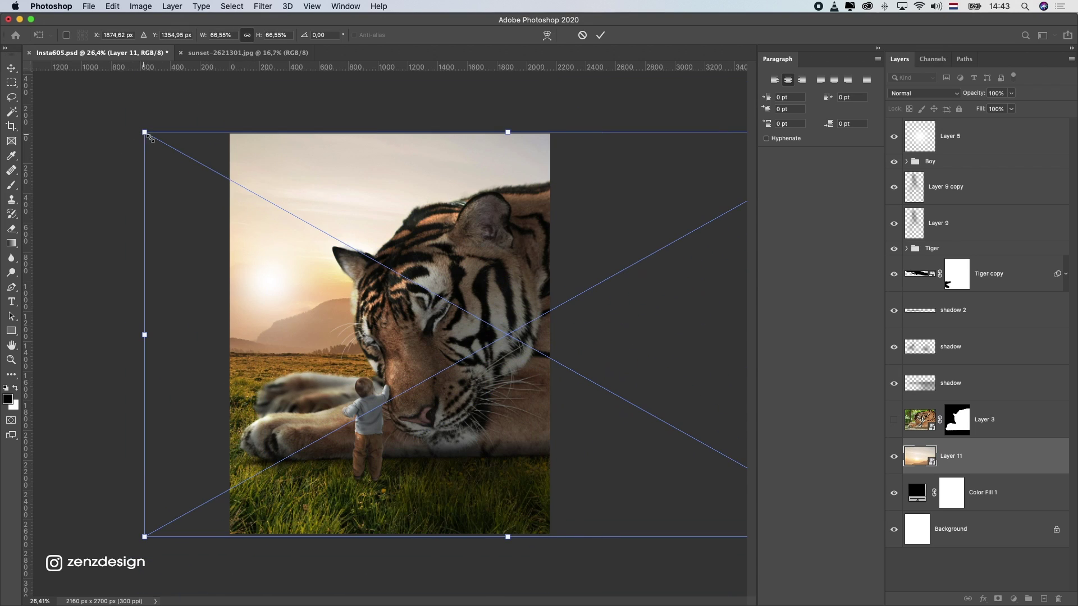
# Resize the sunset background to 66.53% and shift it left so its sun sits behind the glow
pyautogui.moveTo(144, 133); pyautogui.dragTo(257, 195)
pyautogui.moveTo(371, 255); pyautogui.dragTo(293, 254)
pyautogui.moveTo(180, 195); pyautogui.dragTo(65, 129)
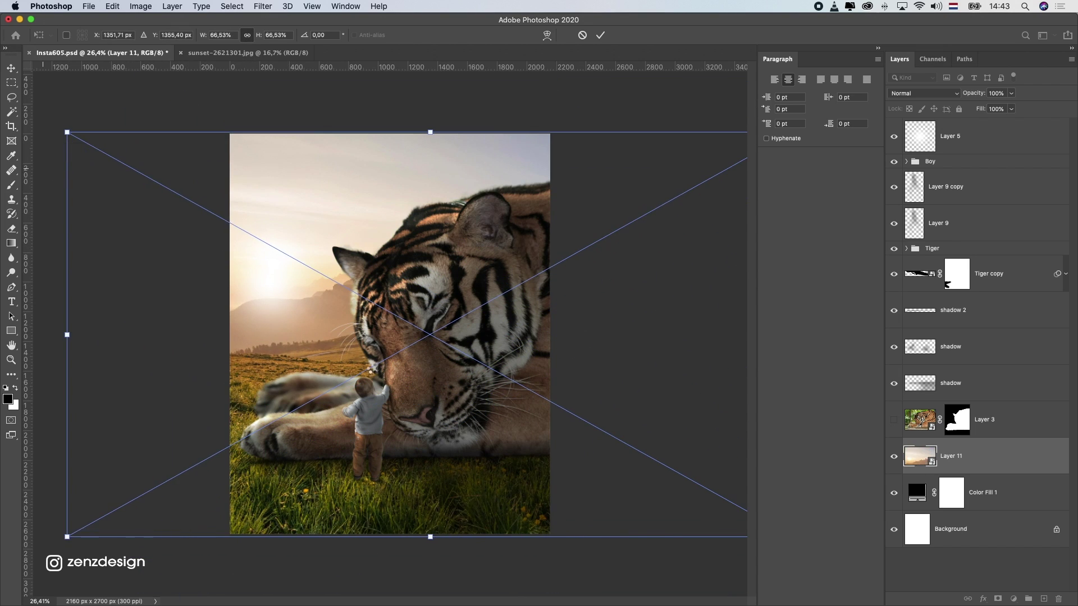
pyautogui.press('Return')
pyautogui.moveTo(456, 368); pyautogui.dragTo(420, 369)
# Clip a Hue/Saturation adjustment layer to the sunset background and lower its saturation
pyautogui.click(1014, 599)
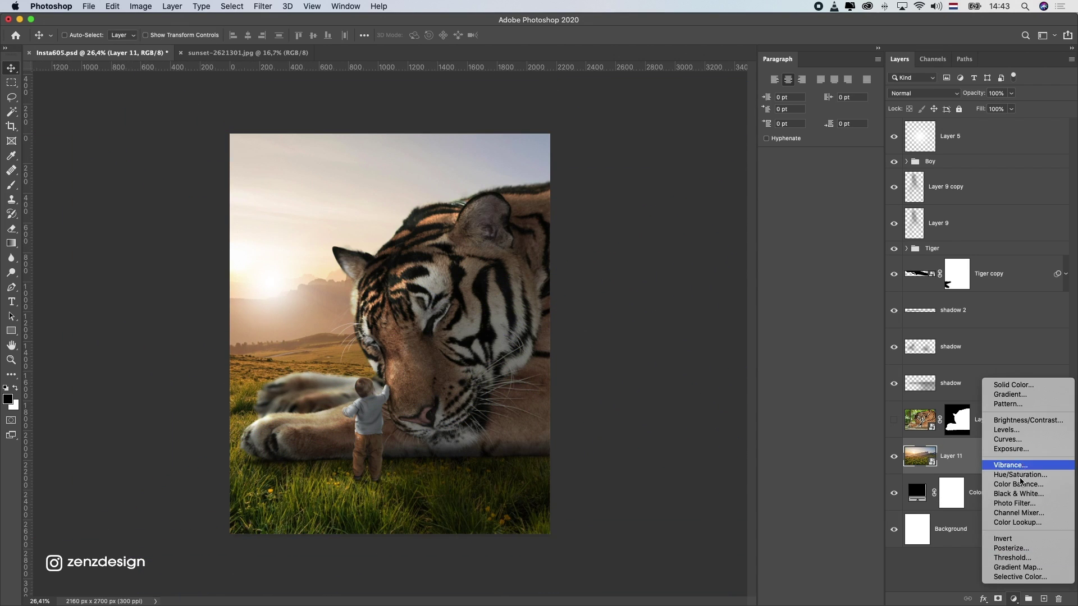
pyautogui.click(1019, 467)
pyautogui.press('super+z')
pyautogui.click(1014, 600)
pyautogui.click(1018, 471)
pyautogui.click(663, 500)
pyautogui.moveTo(664, 324); pyautogui.dragTo(631, 325)
pyautogui.click(595, 212)
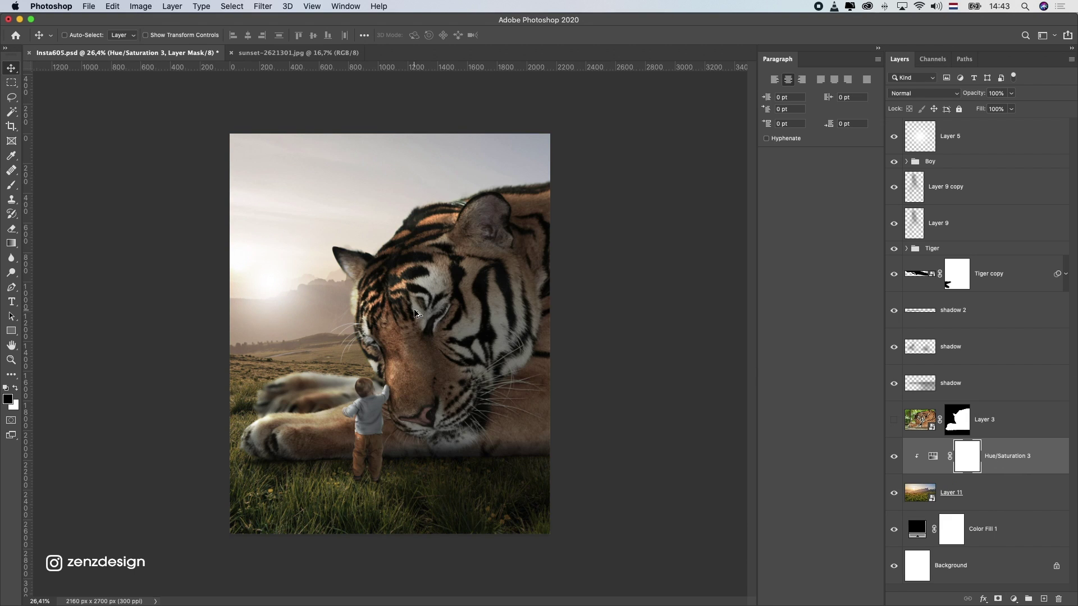
# Select the layer mask of Layer 3 copy in the Tiger group and choose the 112 px grass brush from Legacy Brushes
pyautogui.moveTo(373, 355); pyautogui.dragTo(401, 355)
pyautogui.keyDown('super'); pyautogui.click(395, 522); pyautogui.keyUp('super')
pyautogui.scroll(-3, 975, 368)
pyautogui.click(973, 491)
pyautogui.press('b')
pyautogui.click(81, 35)
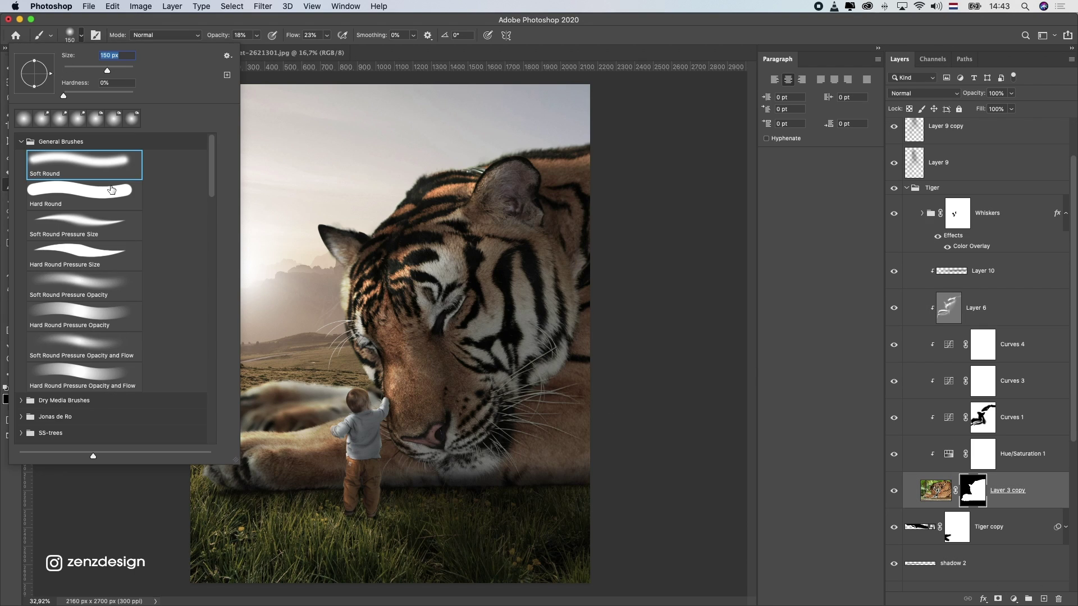
pyautogui.click(22, 141)
pyautogui.click(21, 273)
pyautogui.click(20, 385)
pyautogui.scroll(-3, 24, 387)
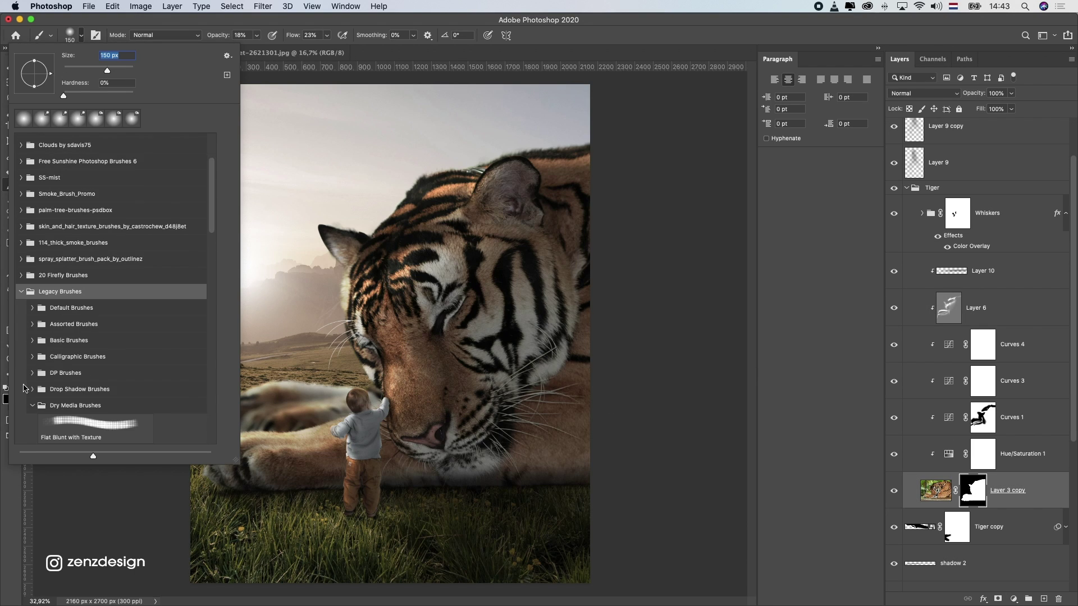
pyautogui.click(33, 308)
pyautogui.scroll(-10, 72, 344)
pyautogui.scroll(-10, 71, 343)
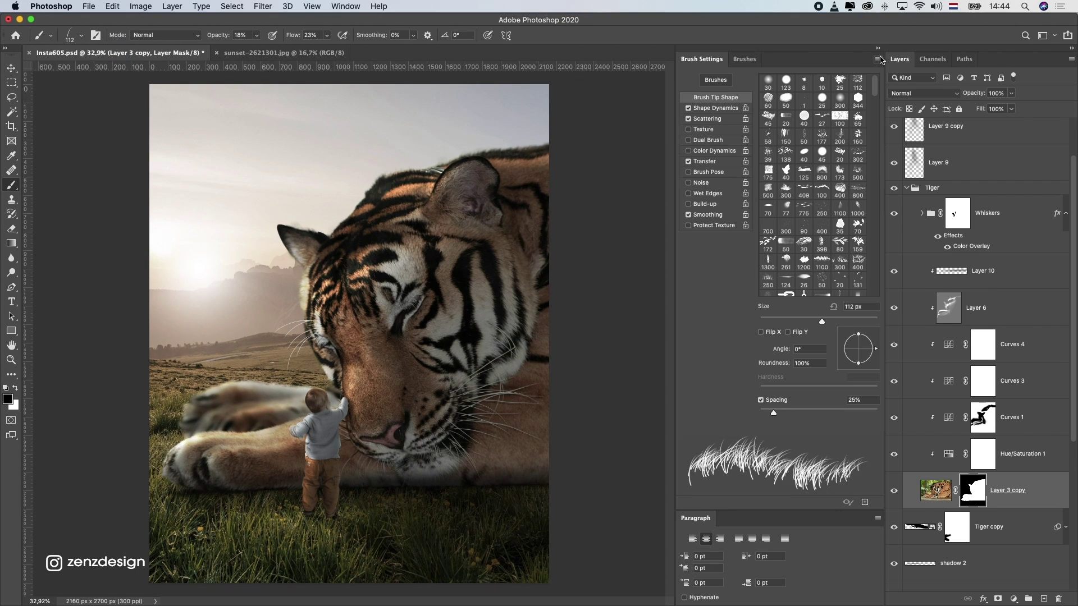
# Set the grass brush to 100% opacity, 100% flow, 200 px size and a 26° angle
pyautogui.click(878, 48)
pyautogui.moveTo(256, 36)
pyautogui.mouseDown()
pyautogui.moveTo(257, 46)
pyautogui.moveTo(306, 48)
pyautogui.mouseUp()
pyautogui.moveTo(327, 35); pyautogui.dragTo(369, 49)
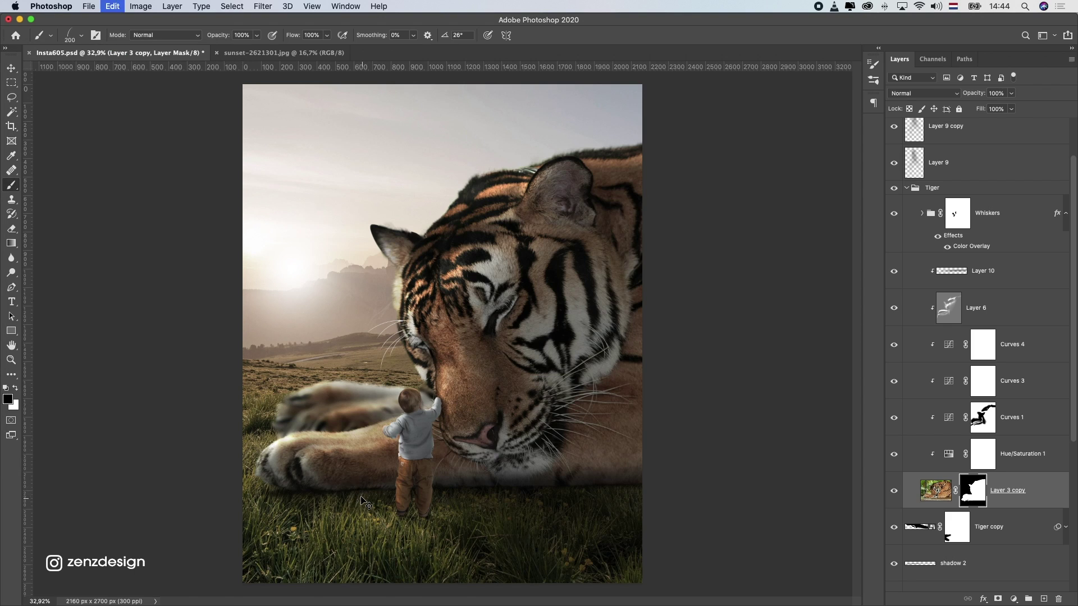
pyautogui.scroll(3, 363, 501)
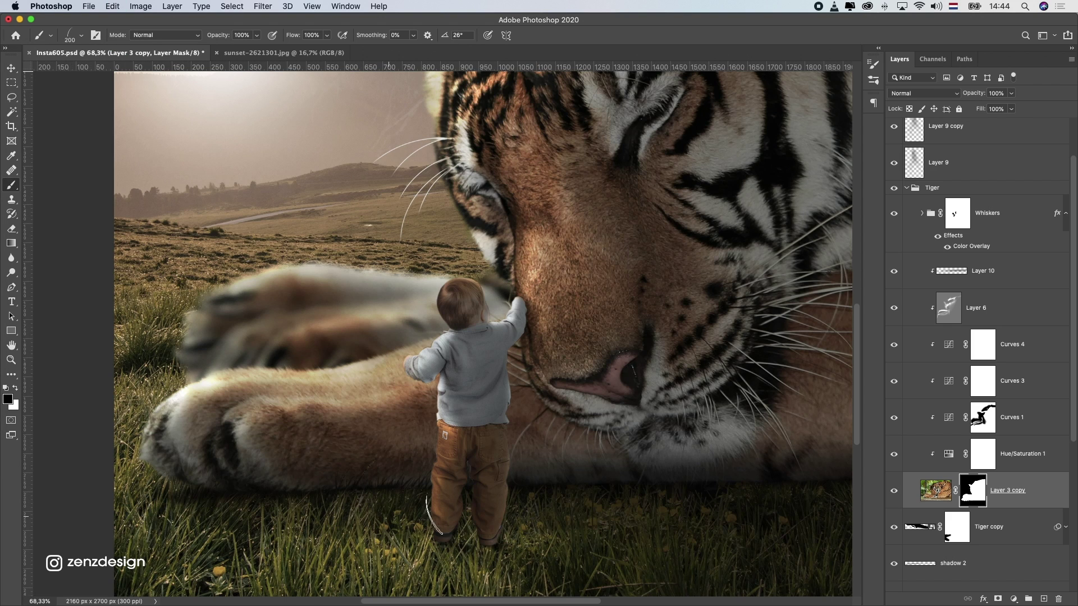
# Switch to the 134 px grass brush and adjust its brush settings for masking the tiger's lower edge
pyautogui.moveTo(675, 510); pyautogui.dragTo(392, 499)
pyautogui.click(81, 35)
pyautogui.click(91, 285)
pyautogui.click(401, 484)
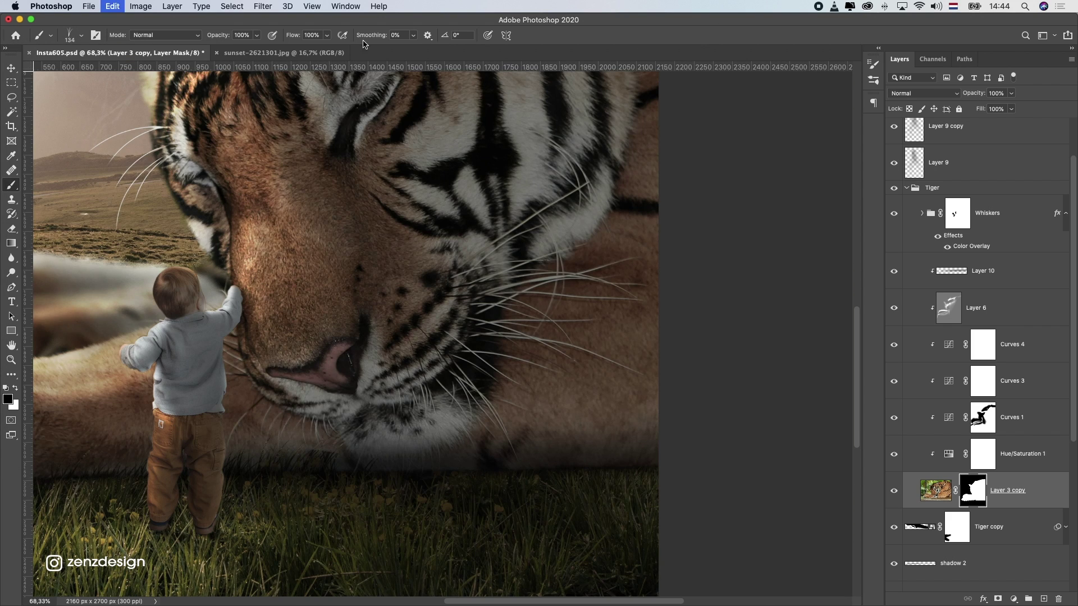
pyautogui.click(96, 35)
pyautogui.click(667, 152)
pyautogui.click(841, 59)
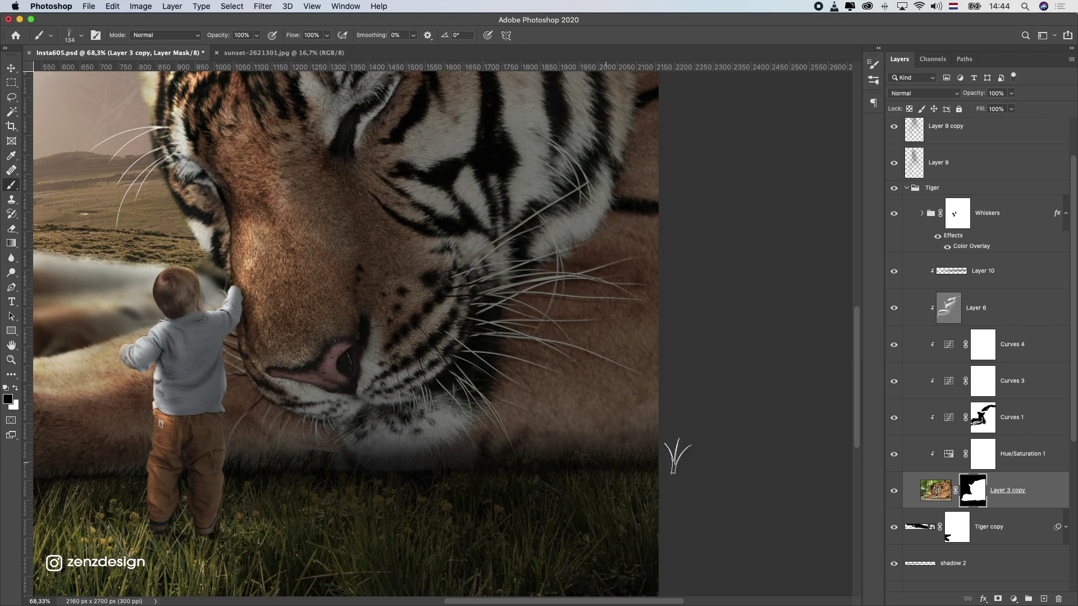
# Paint grass blades into the Layer 3 copy mask along the tiger's lower edge, undoing the last stroke
pyautogui.moveTo(550, 466); pyautogui.dragTo(794, 439)
pyautogui.scroll(3, 581, 450)
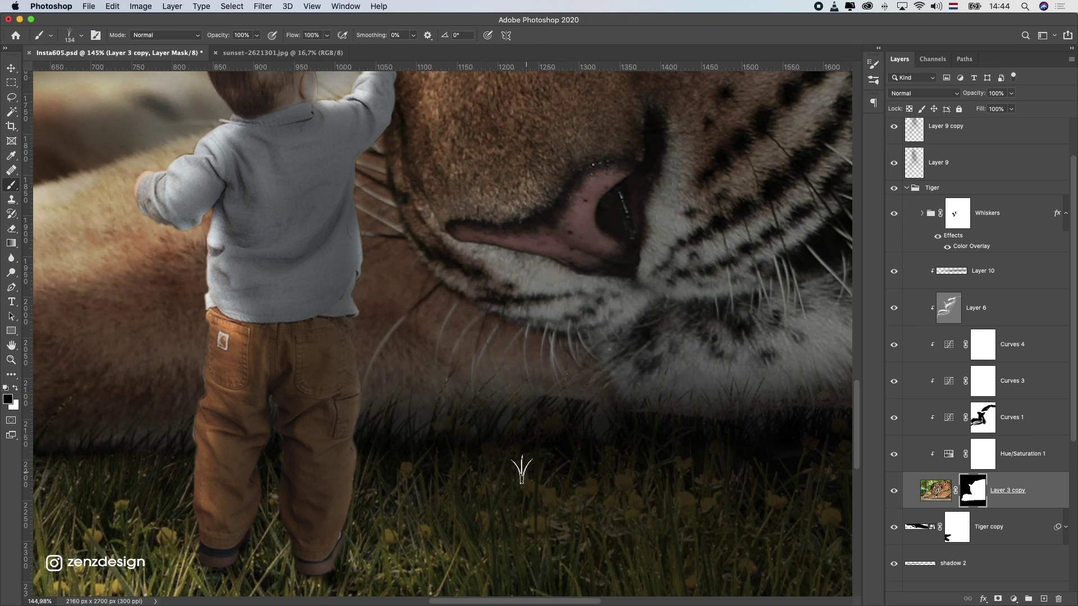
pyautogui.moveTo(331, 459); pyautogui.dragTo(721, 441)
pyautogui.scroll(-3, 386, 457)
pyautogui.press('super+z')
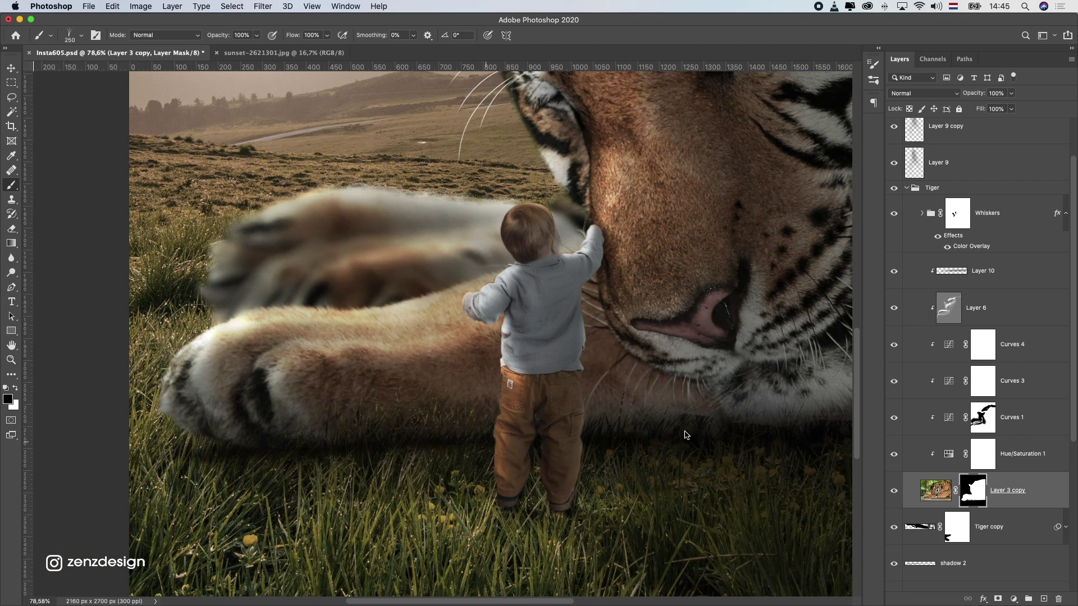
pyautogui.press('super+0')
pyautogui.scroll(3, 933, 211)
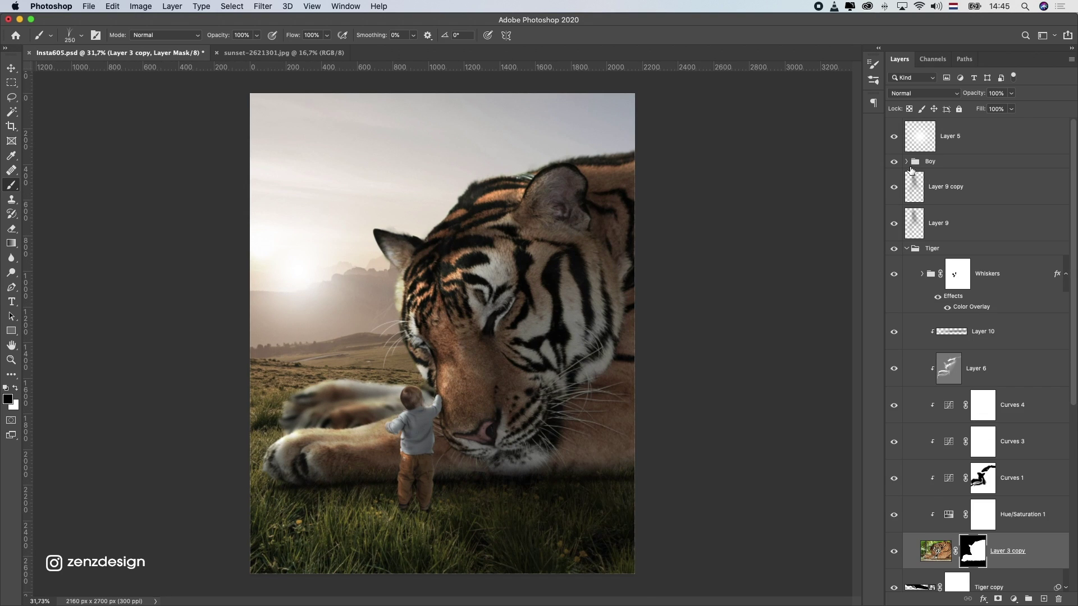
# Paint grass blades over the boy's shoes on the Layer 4 mask in the Boy group, with the grass brush at 125 and 175 px
pyautogui.click(907, 161)
pyautogui.click(960, 370)
pyautogui.scroll(6, 435, 509)
pyautogui.press('[')
pyautogui.press('[')
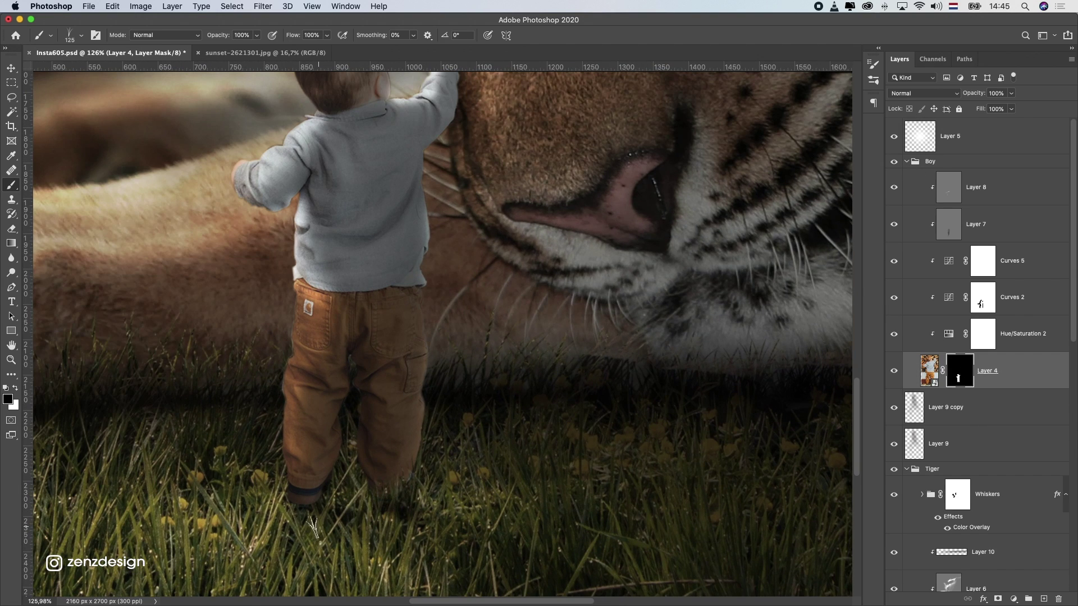
pyautogui.scroll(-3, 320, 477)
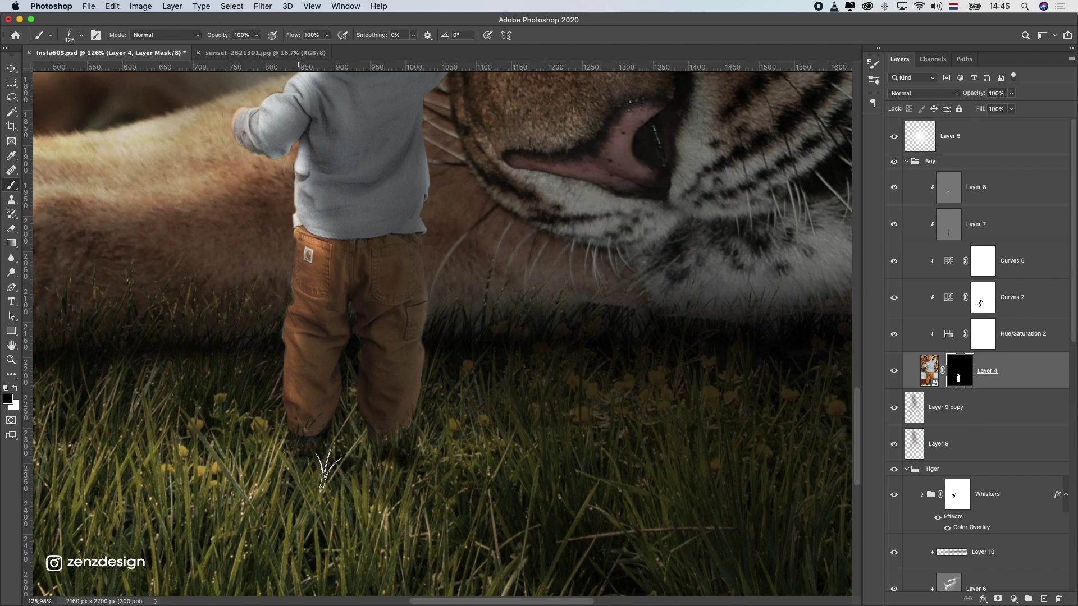
pyautogui.press('super+0')
pyautogui.scroll(3, 405, 483)
pyautogui.press(']')
pyautogui.press(']')
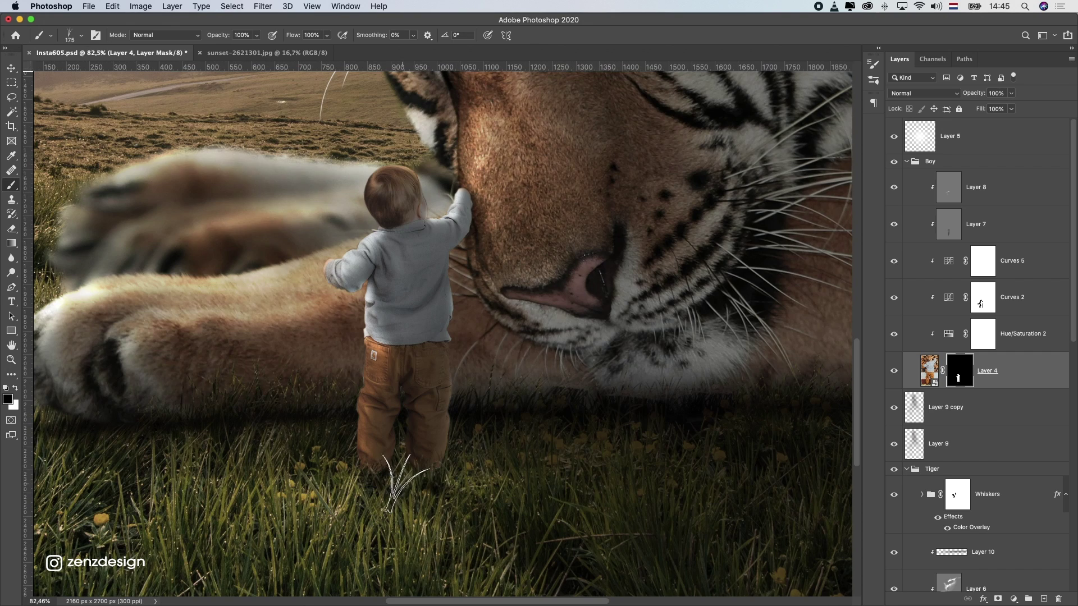
# Select the sunset background Layer 11 and start a Field Blur on it from the Blur Gallery
pyautogui.scroll(-5, 302, 540)
pyautogui.press('v')
pyautogui.keyDown('super'); pyautogui.click(303, 536); pyautogui.keyUp('super')
pyautogui.scroll(-2, 935, 547)
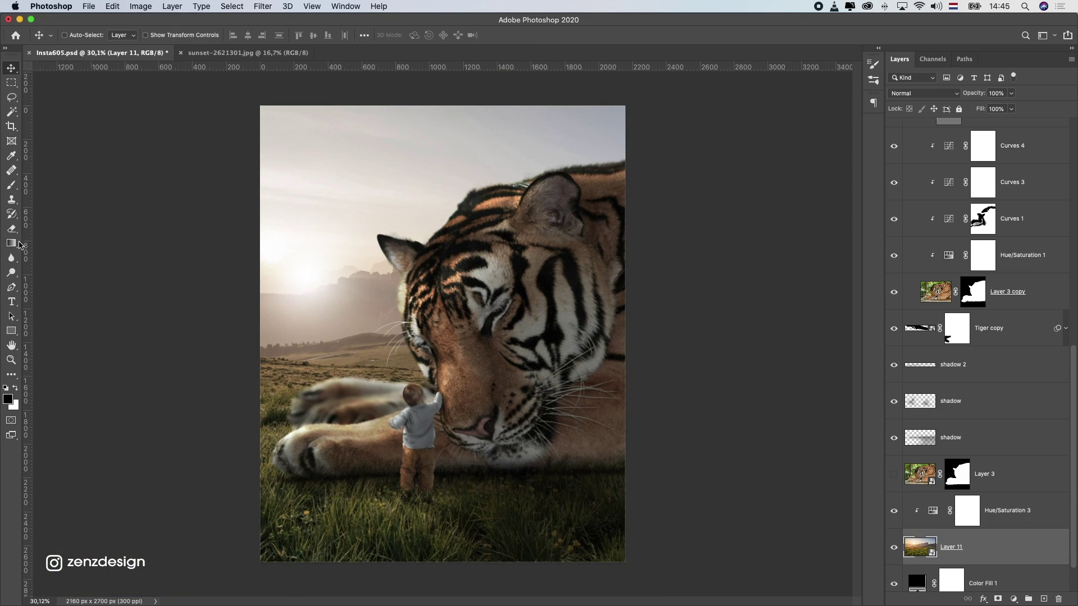
pyautogui.click(11, 243)
pyautogui.click(263, 6)
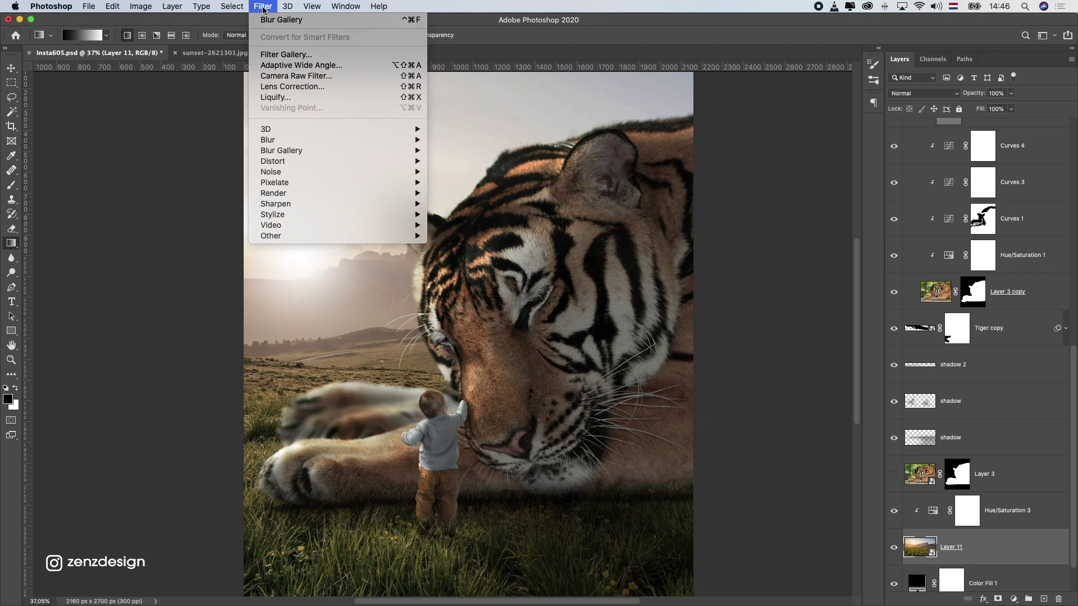
pyautogui.click(449, 151)
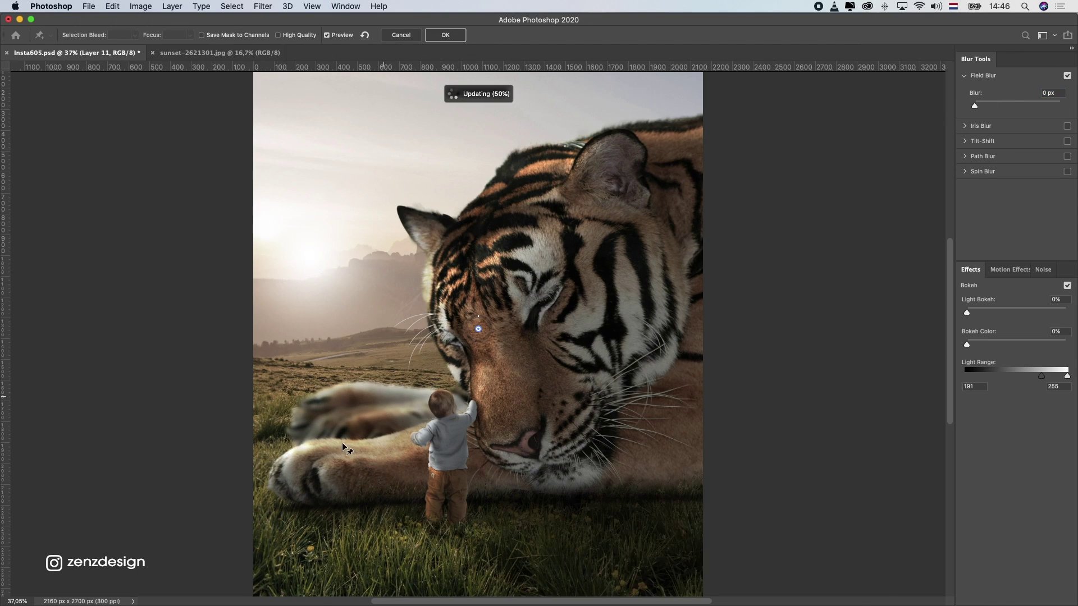
# Place Field Blur pins at 0 px across the foreground and at 15 px in the distant meadow
pyautogui.moveTo(343, 448); pyautogui.dragTo(303, 448)
pyautogui.click(432, 453)
pyautogui.click(605, 440)
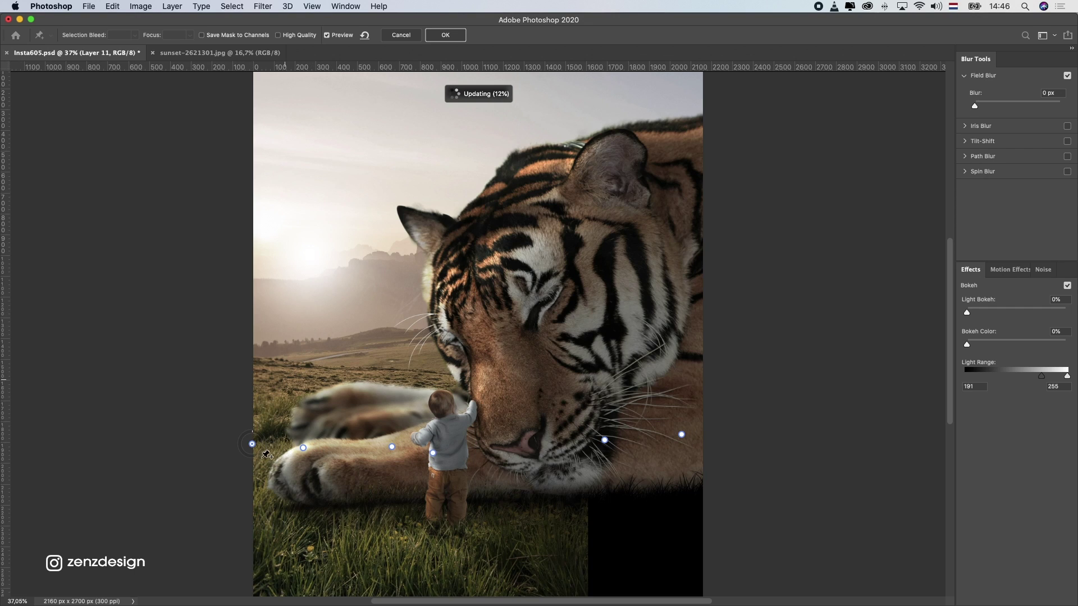
pyautogui.click(266, 429)
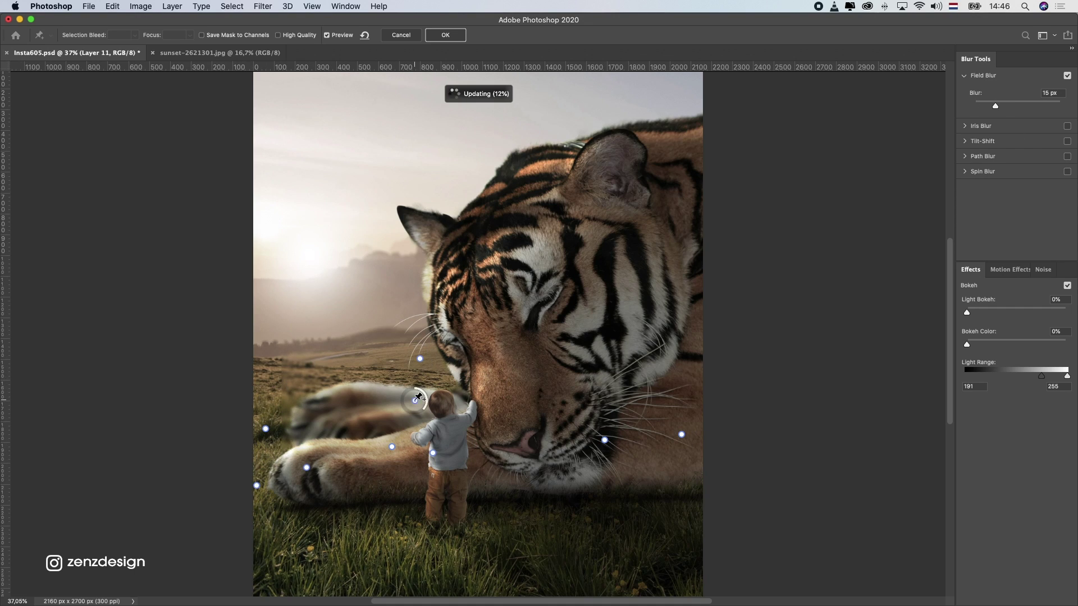
pyautogui.scroll(-1, 394, 350)
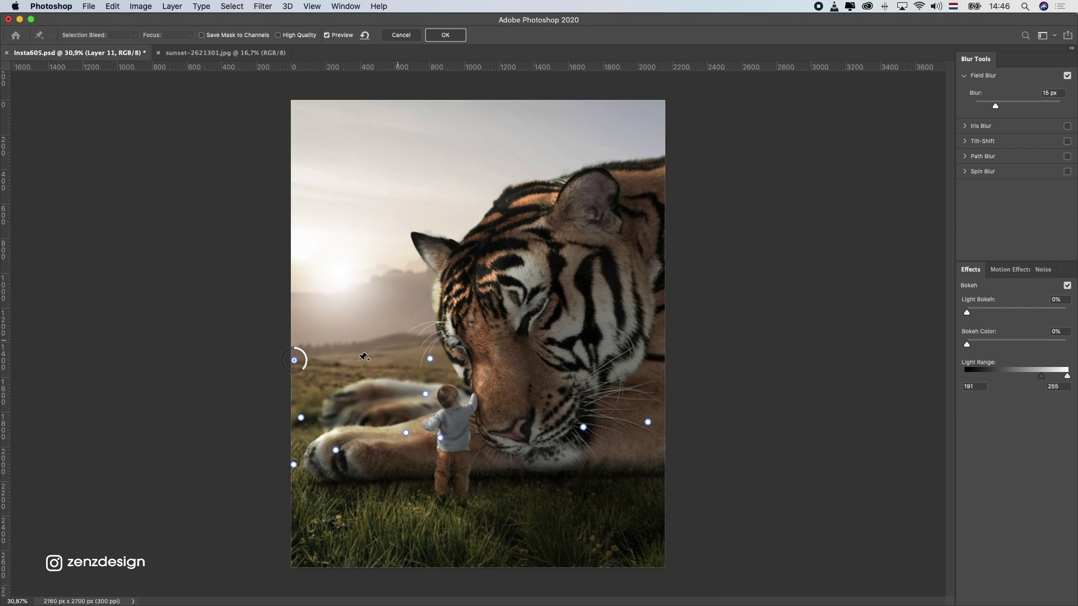
# Add a pin near the tiger's ear, refine the pins beside the front paw with a 5 px blur, and apply the Field Blur
pyautogui.moveTo(995, 106)
pyautogui.mouseDown()
pyautogui.moveTo(1020, 106)
pyautogui.moveTo(983, 106)
pyautogui.mouseUp()
pyautogui.click(435, 260)
pyautogui.scroll(3, 303, 429)
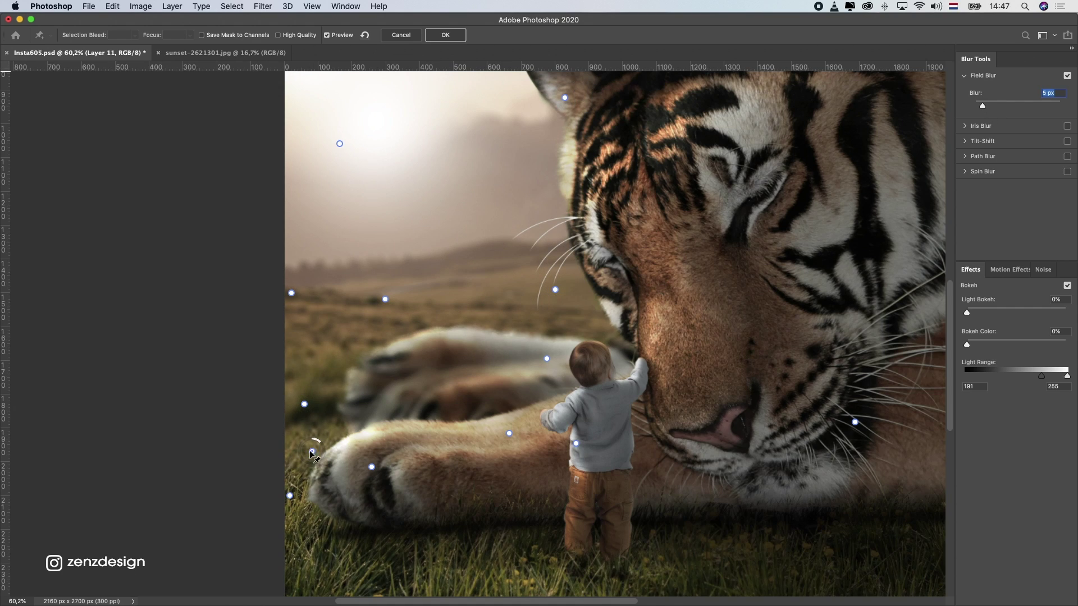
pyautogui.moveTo(312, 451)
pyautogui.mouseDown()
pyautogui.moveTo(303, 436)
pyautogui.moveTo(296, 444)
pyautogui.mouseUp()
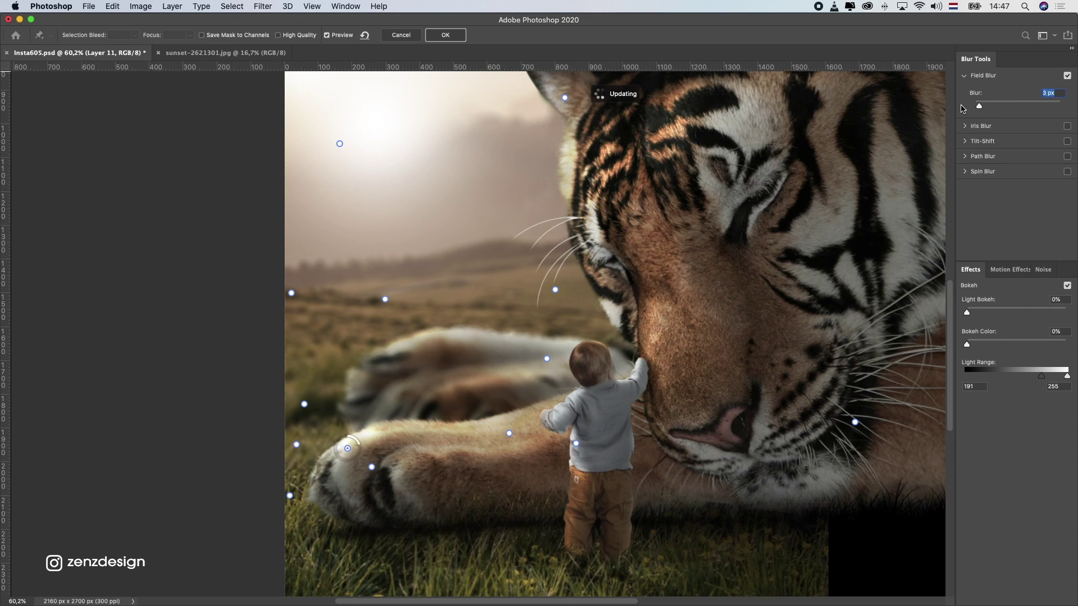
pyautogui.click(354, 455)
pyautogui.press('Delete')
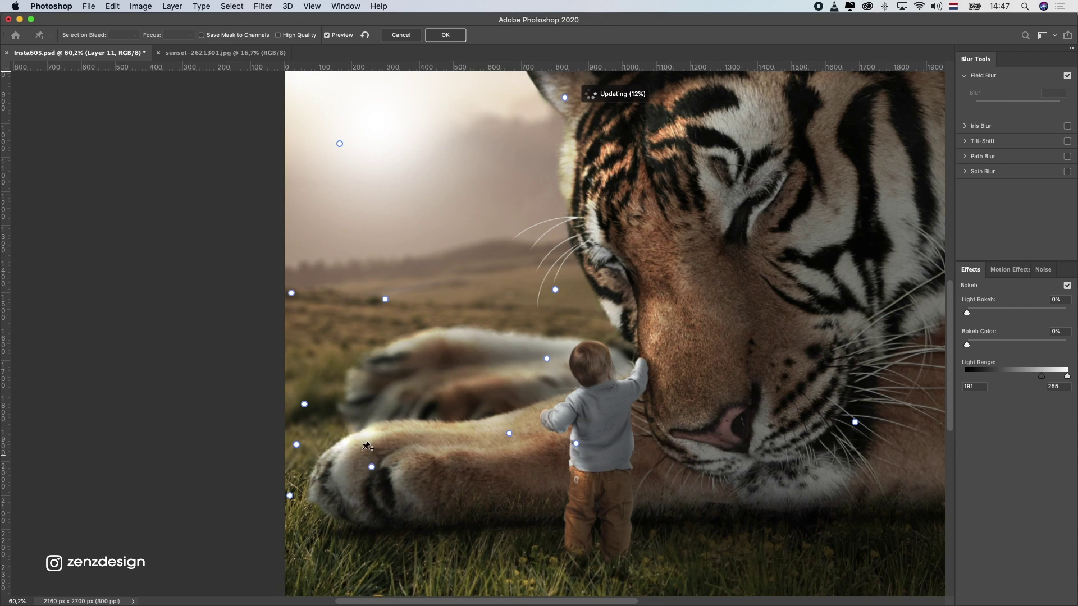
pyautogui.click(446, 35)
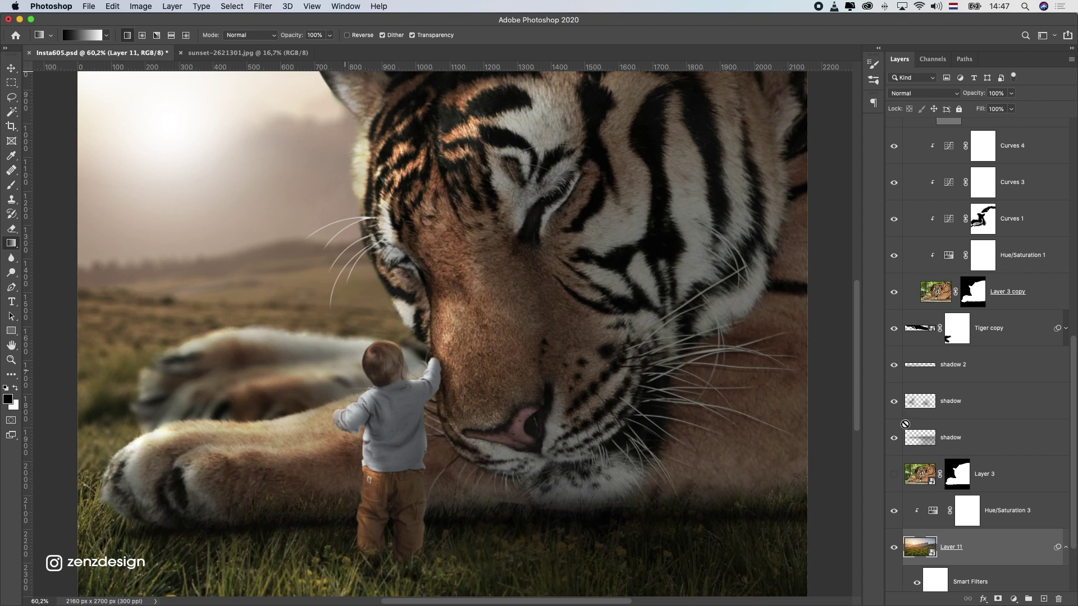
# Set the Tiger copy layer's opacity to 47% and lower the radius of its Gaussian Blur smart filter
pyautogui.scroll(-5, 404, 421)
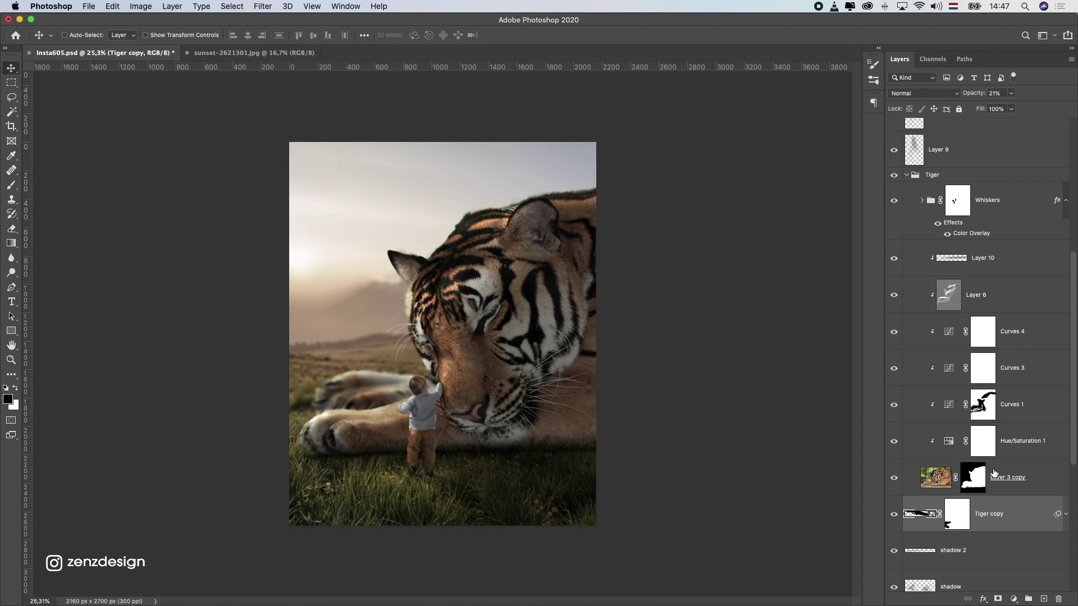
pyautogui.moveTo(1011, 109); pyautogui.dragTo(1032, 110)
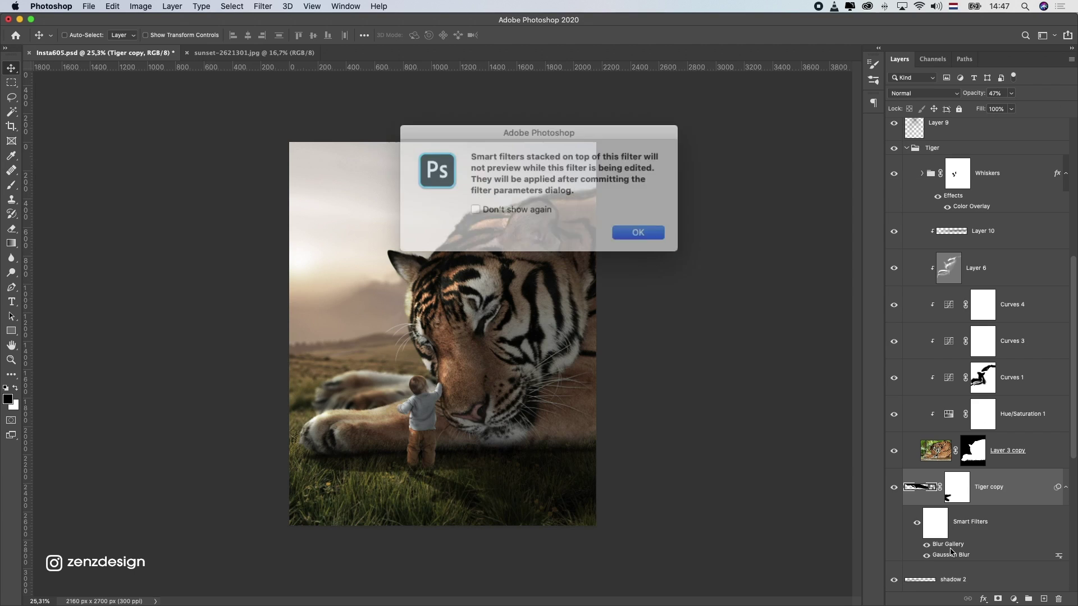
pyautogui.click(635, 231)
pyautogui.moveTo(631, 281); pyautogui.dragTo(622, 283)
pyautogui.click(731, 130)
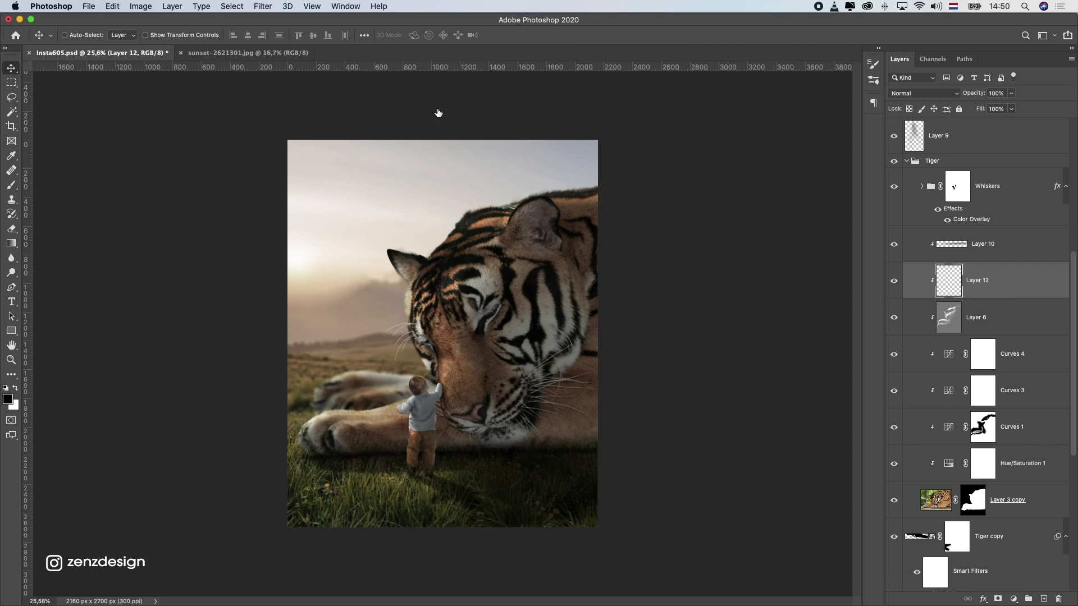
# Fill the clipped Layer 12 with 50% gray and set its blend mode to Overlay
pyautogui.click(112, 6)
pyautogui.click(192, 180)
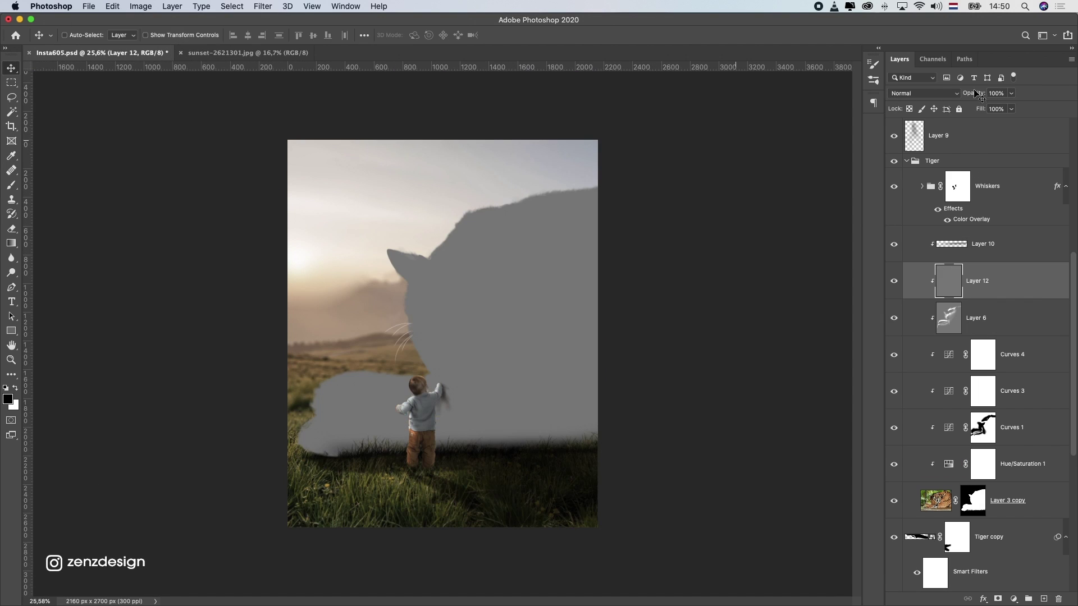
pyautogui.click(923, 93)
pyautogui.click(920, 227)
# Burn the highlights along the tiger's back, lower body, front leg and face on Layer 12 at 43% exposure
pyautogui.click(11, 272)
pyautogui.click(161, 36)
pyautogui.click(159, 54)
pyautogui.click(241, 35)
pyautogui.moveTo(241, 49); pyautogui.dragTo(254, 53)
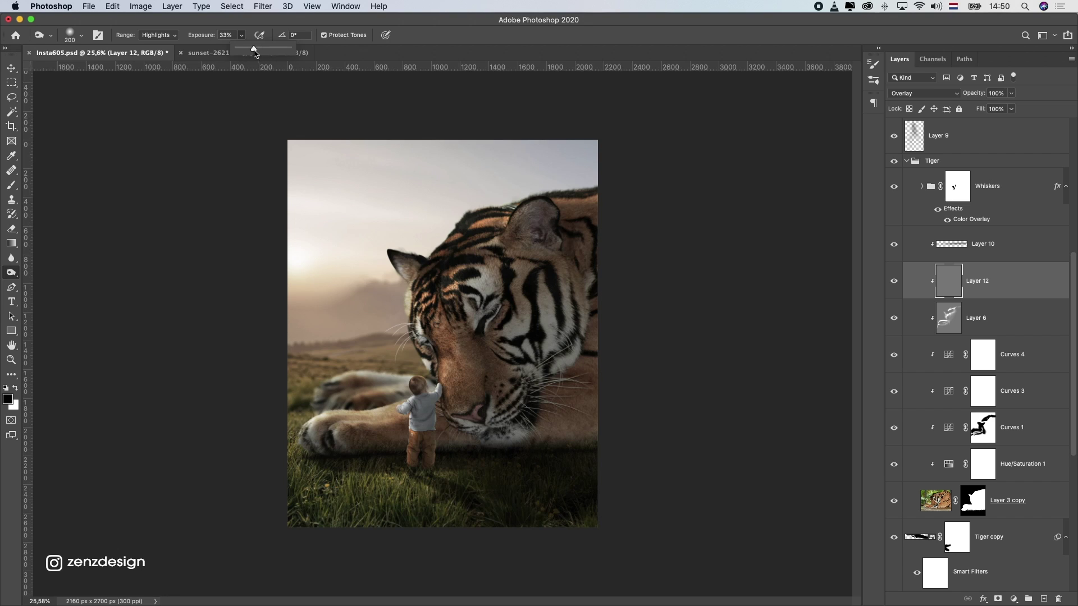
pyautogui.moveTo(599, 259); pyautogui.dragTo(614, 358)
pyautogui.moveTo(574, 438)
pyautogui.mouseDown()
pyautogui.moveTo(488, 457)
pyautogui.moveTo(509, 439)
pyautogui.mouseUp()
pyautogui.moveTo(381, 435)
pyautogui.mouseDown()
pyautogui.moveTo(502, 438)
pyautogui.moveTo(478, 433)
pyautogui.mouseUp()
pyautogui.moveTo(519, 290); pyautogui.dragTo(511, 345)
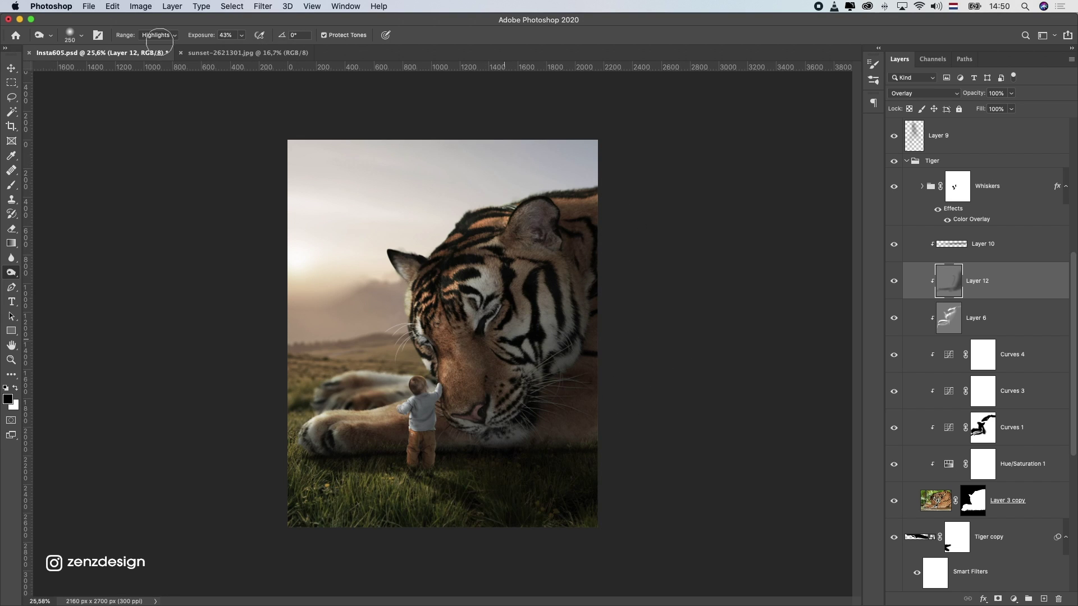
# Burn the midtones of the tiger's lower body with a 500 px brush at 28% exposure
pyautogui.click(160, 35)
pyautogui.click(158, 26)
pyautogui.click(242, 35)
pyautogui.moveTo(240, 49); pyautogui.dragTo(232, 49)
pyautogui.press(']')
pyautogui.press(']')
pyautogui.press(']')
pyautogui.moveTo(585, 405); pyautogui.dragTo(530, 442)
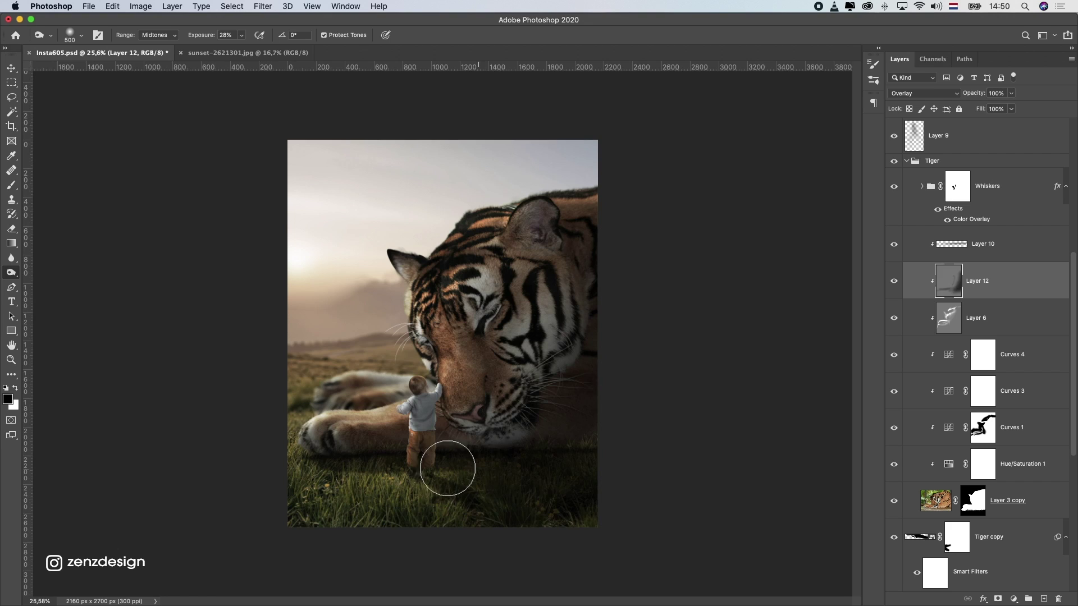
# Return to the Burn tool and set its range to Shadows with 10% exposure
pyautogui.click(11, 346)
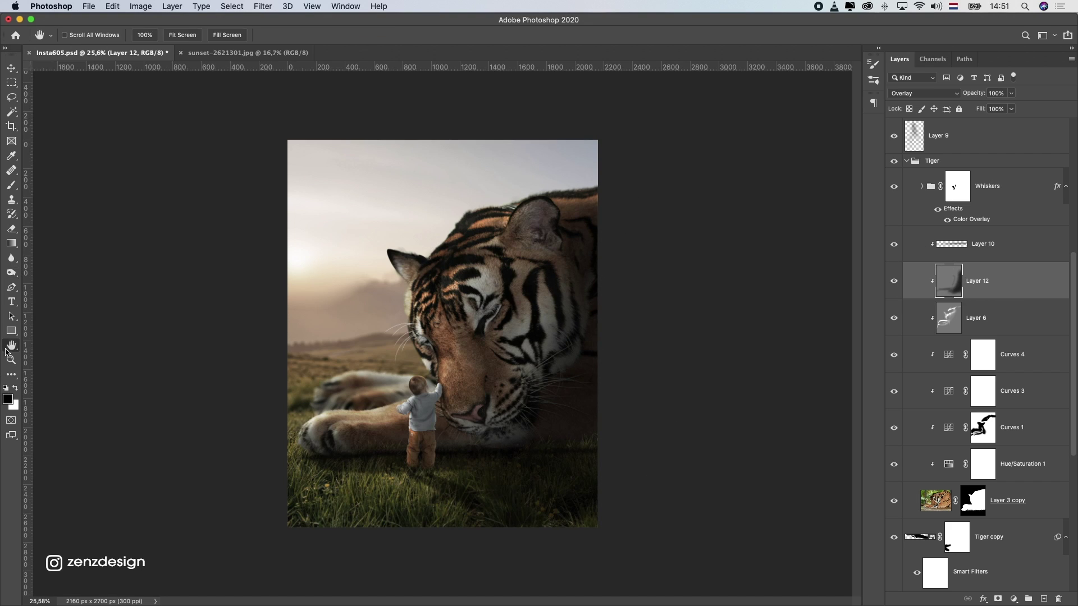
pyautogui.click(11, 258)
pyautogui.click(11, 272)
pyautogui.click(63, 283)
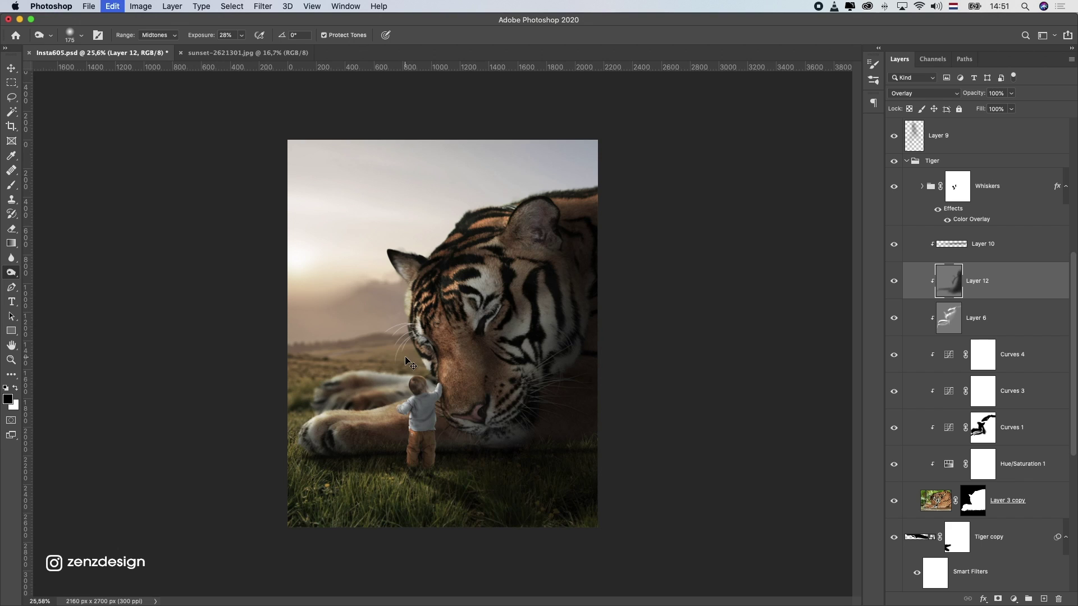
pyautogui.click(159, 35)
pyautogui.click(157, 25)
pyautogui.click(241, 35)
pyautogui.moveTo(239, 51); pyautogui.dragTo(229, 52)
pyautogui.click(250, 26)
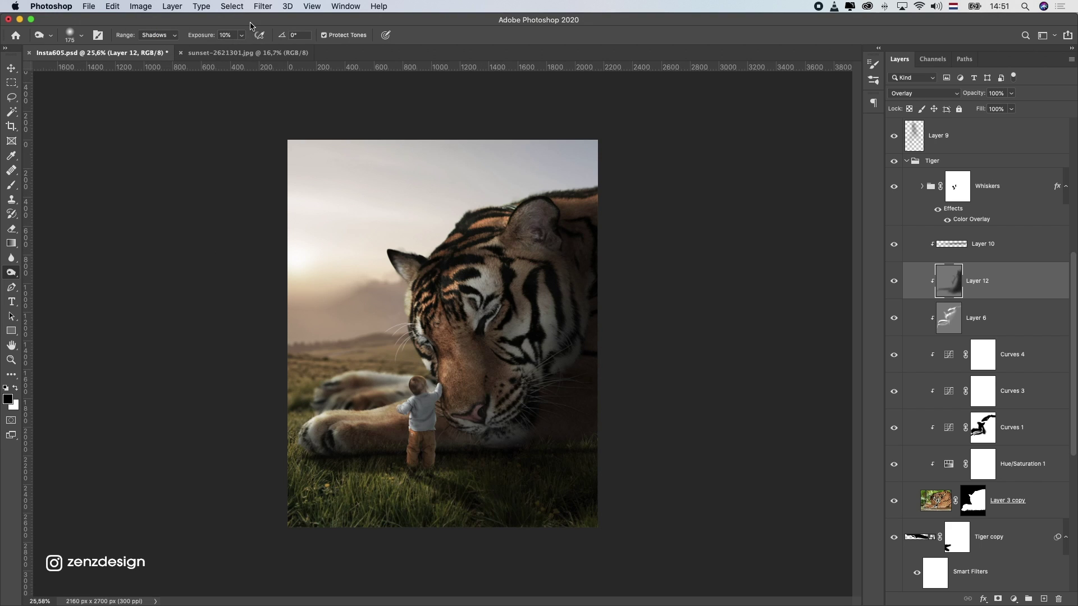
# Burn the shadows on the tiger's rear paws and, with a 400 px brush, on its lower body, undoing the last stroke
pyautogui.moveTo(397, 396); pyautogui.dragTo(334, 406)
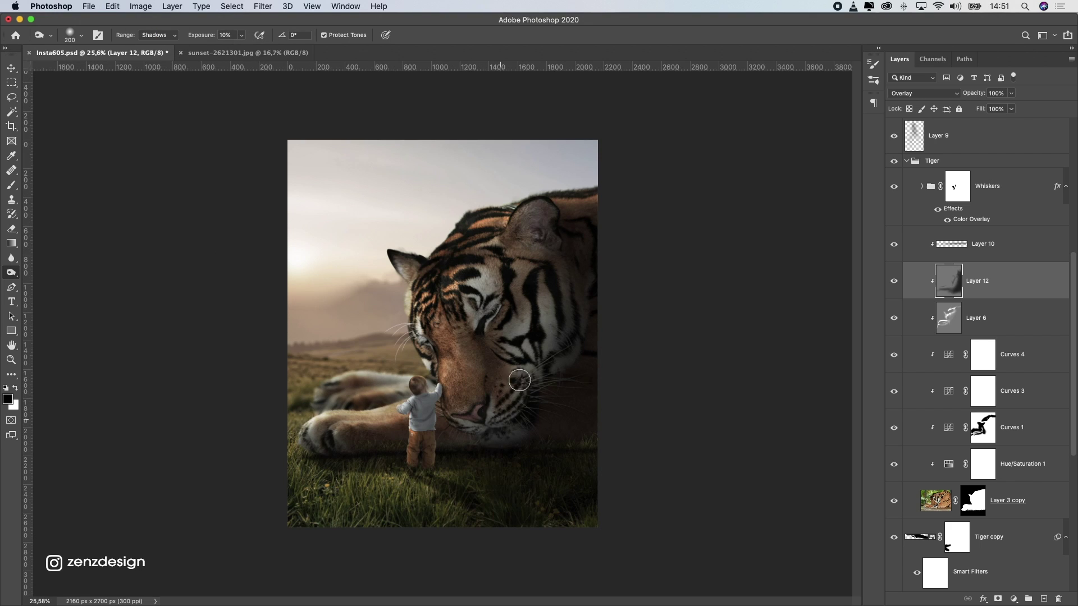
pyautogui.press(']')
pyautogui.press(']')
pyautogui.press(']')
pyautogui.moveTo(565, 400); pyautogui.dragTo(642, 455)
pyautogui.press('super+z')
# Clip a Curves adjustment to the sunset background Layer 11 and lower its white point output to 185
pyautogui.scroll(-10, 991, 499)
pyautogui.click(1016, 470)
pyautogui.click(1015, 499)
pyautogui.click(1013, 599)
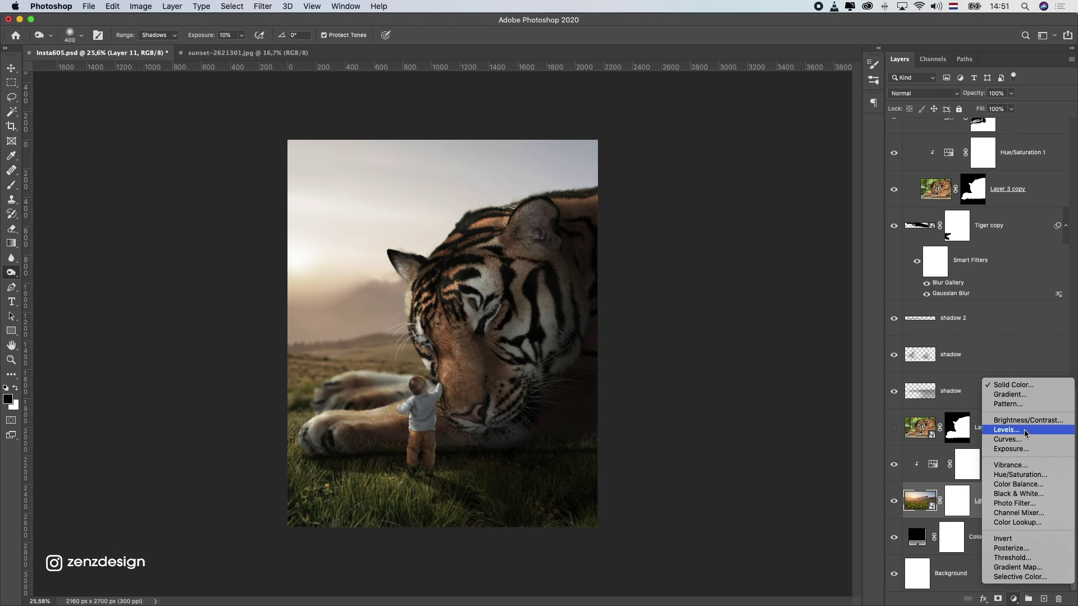
pyautogui.click(1010, 440)
pyautogui.moveTo(728, 287); pyautogui.dragTo(748, 312)
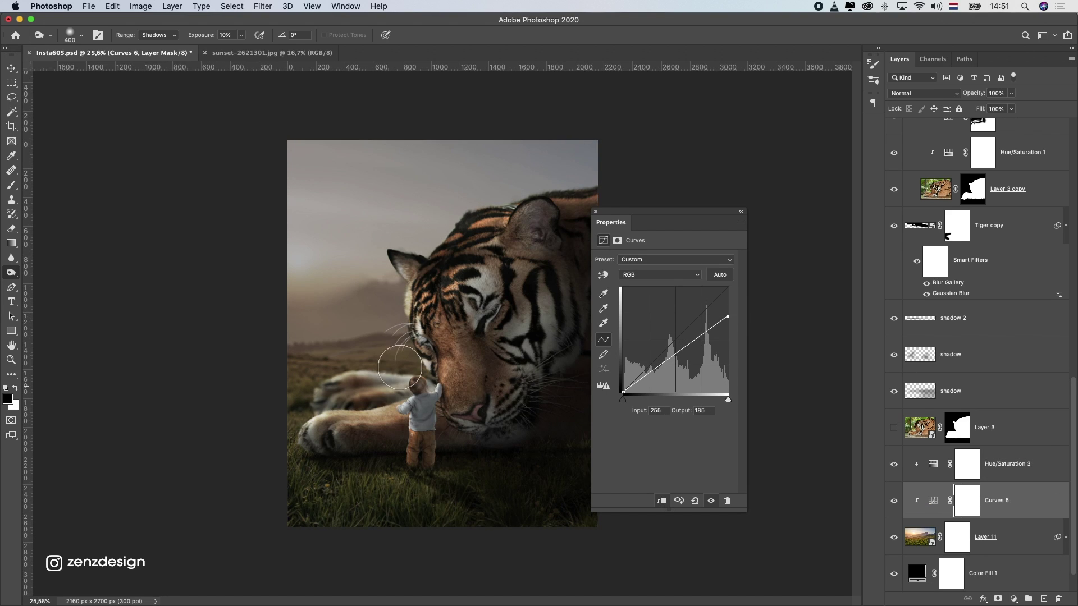
# Invert the Curves 6 layer mask to black, switch to the Brush tool and open the brush presets at General Brushes
pyautogui.click(978, 501)
pyautogui.press('x')
pyautogui.hotkey('ctrl', 'i')
pyautogui.press('b')
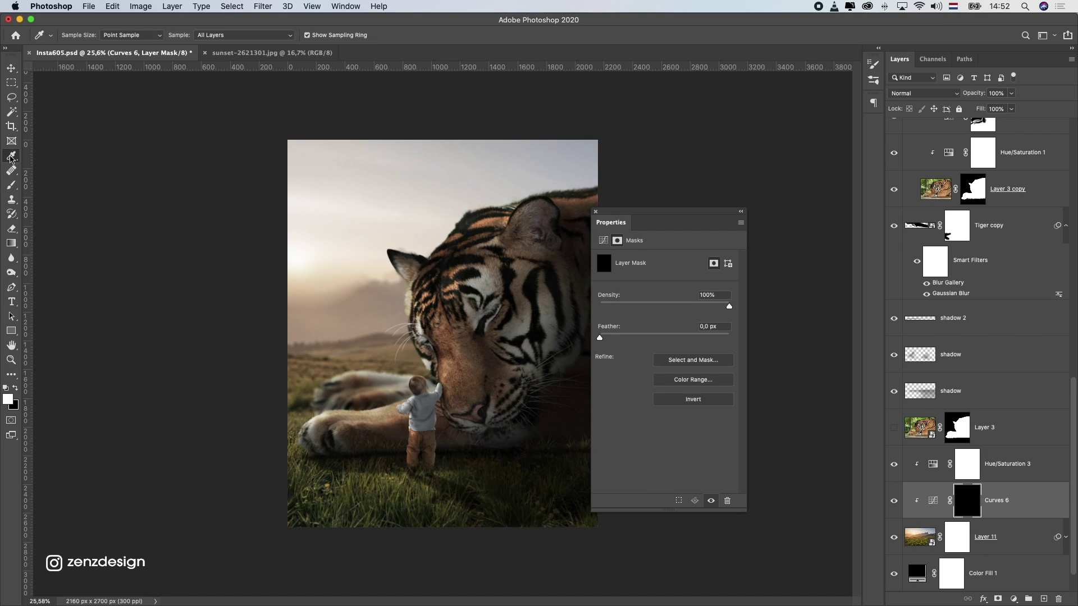
pyautogui.click(595, 211)
pyautogui.click(81, 35)
pyautogui.scroll(20, 151, 222)
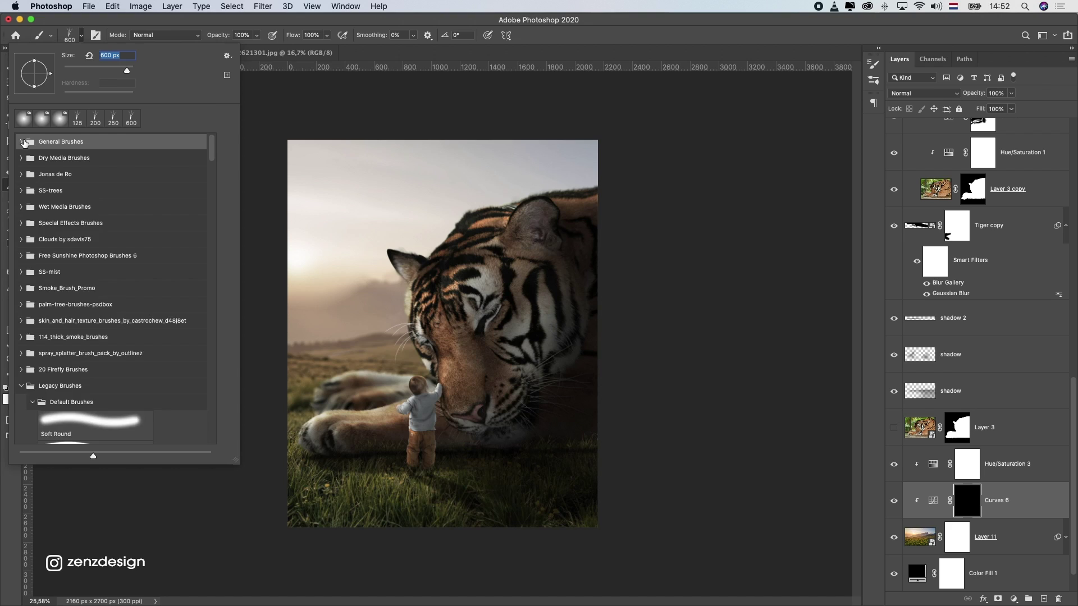
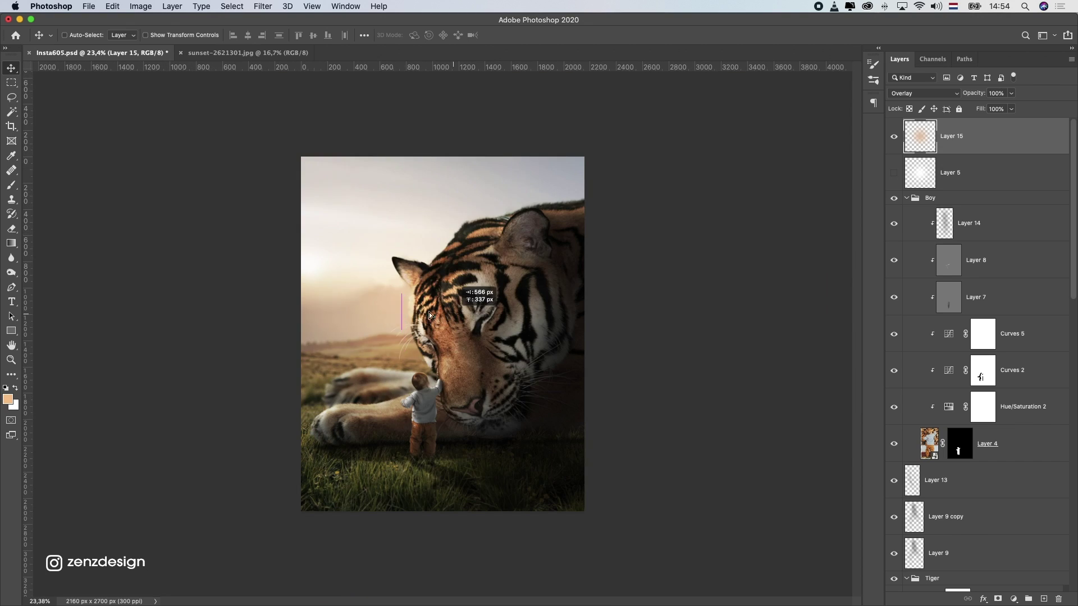
# Change the blend mode of the peach glow on Layer 15 to Screen and reposition the glow lower in the image
pyautogui.click(924, 93)
pyautogui.click(904, 50)
pyautogui.moveTo(483, 320); pyautogui.dragTo(479, 363)
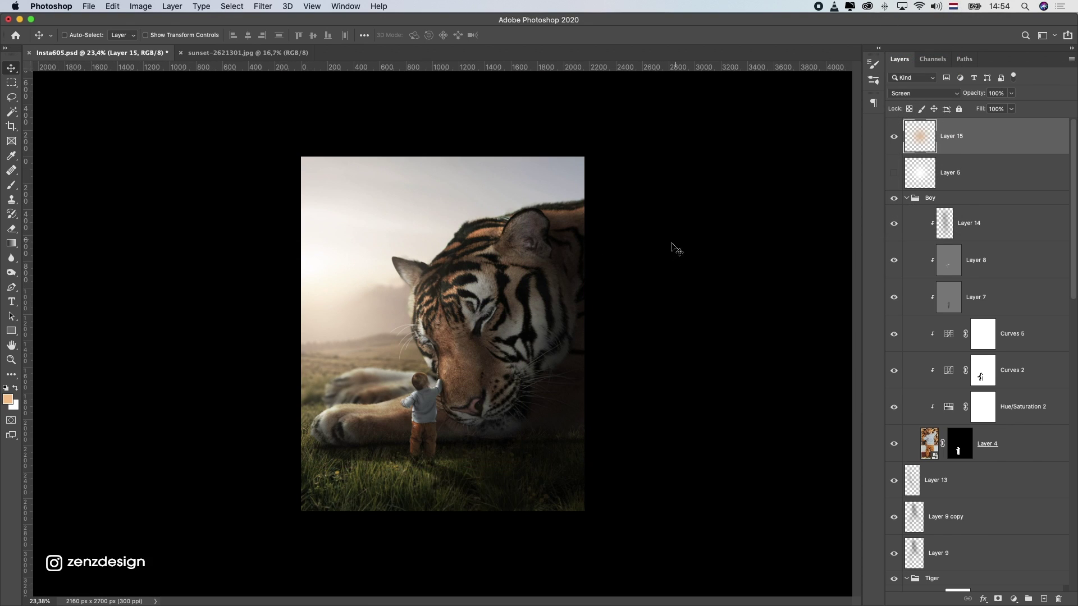
# Duplicate the Layer 15 glow, shift the copy up and to the right in the image, and set the canvas surround to Default
pyautogui.press('super+j')
pyautogui.moveTo(466, 321); pyautogui.dragTo(534, 246)
pyautogui.scroll(-1, 508, 377)
pyautogui.rightClick(668, 270)
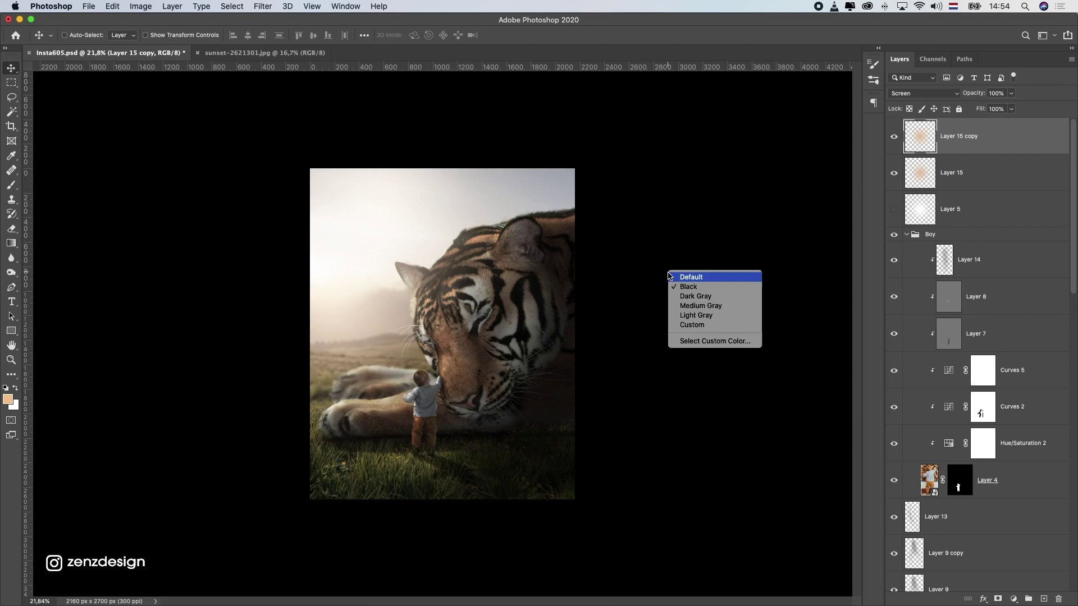
pyautogui.click(678, 277)
# Switch to the Brush tool and add a new layer above Layer 10 in the Tiger group, clipped to the tiger
pyautogui.click(12, 186)
pyautogui.click(8, 399)
pyautogui.click(978, 243)
pyautogui.scroll(-5, 981, 377)
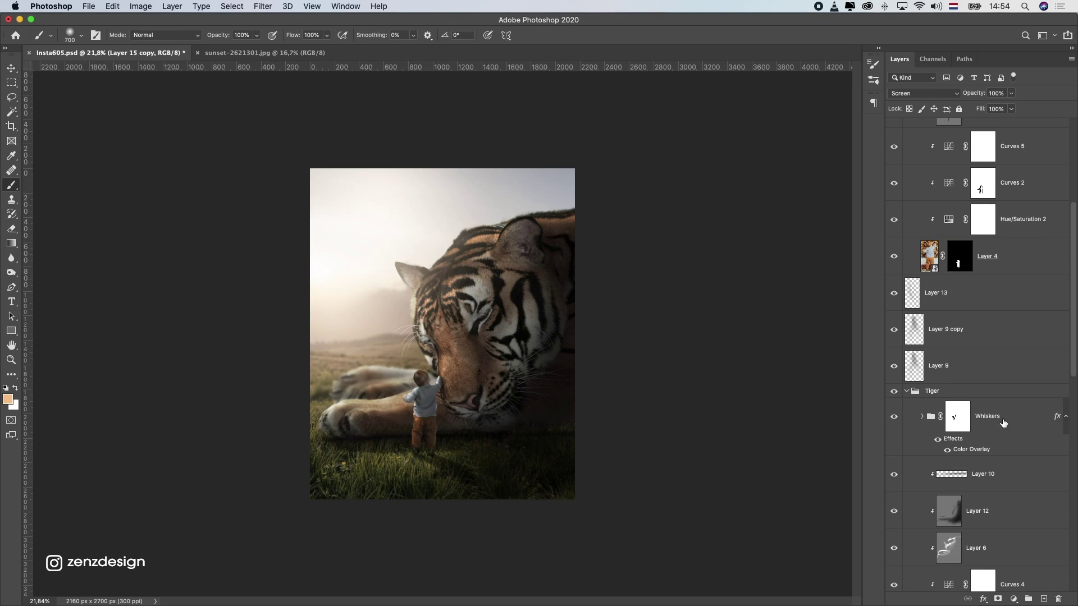
pyautogui.click(1007, 475)
pyautogui.click(1044, 599)
pyautogui.rightClick(1015, 475)
pyautogui.click(957, 371)
# Undo a test brush dab and set the new clipped Layer 16 to the Overlay blend mode
pyautogui.scroll(5, 421, 341)
pyautogui.click(348, 315)
pyautogui.press('super+z')
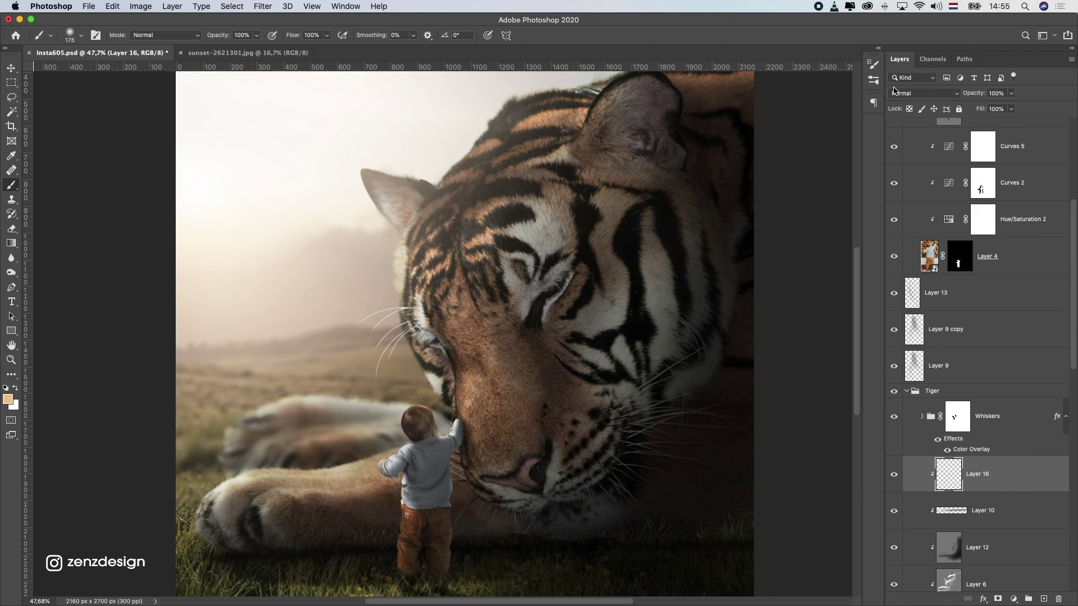
pyautogui.click(924, 94)
pyautogui.click(905, 214)
# Reduce the brush size and try a highlight stroke along the edge of the tiger's face, undoing it
pyautogui.press('[')
pyautogui.press('[')
pyautogui.press('[')
pyautogui.press('[')
pyautogui.press('[')
pyautogui.press('[')
pyautogui.press('[')
pyautogui.press('[')
pyautogui.moveTo(402, 348)
pyautogui.mouseDown()
pyautogui.moveTo(390, 303)
pyautogui.moveTo(412, 358)
pyautogui.mouseUp()
pyautogui.press('super+z')
# Change the foreground colour to a paler peach for the highlights, undoing the test stroke in between
pyautogui.click(7, 399)
pyautogui.click(762, 249)
pyautogui.click(978, 243)
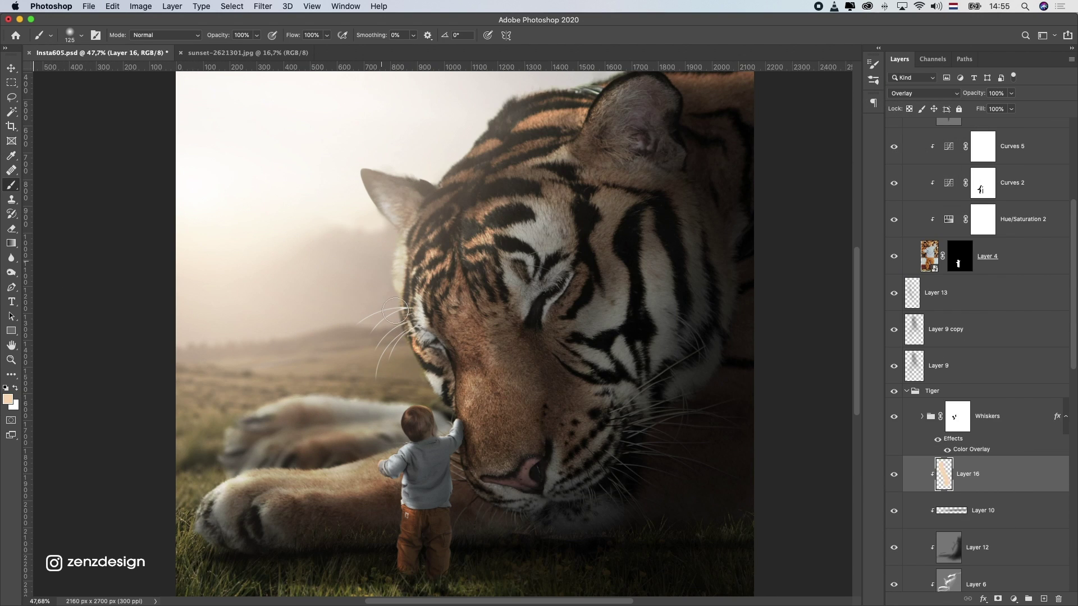
pyautogui.press('super+z')
pyautogui.click(8, 399)
pyautogui.click(749, 250)
pyautogui.click(978, 243)
# Paint pale peach highlights along the upper edge of the tiger's head near the ears, undoing unwanted strokes
pyautogui.moveTo(441, 166); pyautogui.dragTo(502, 117)
pyautogui.moveTo(369, 326); pyautogui.dragTo(407, 435)
pyautogui.moveTo(544, 210); pyautogui.dragTo(606, 176)
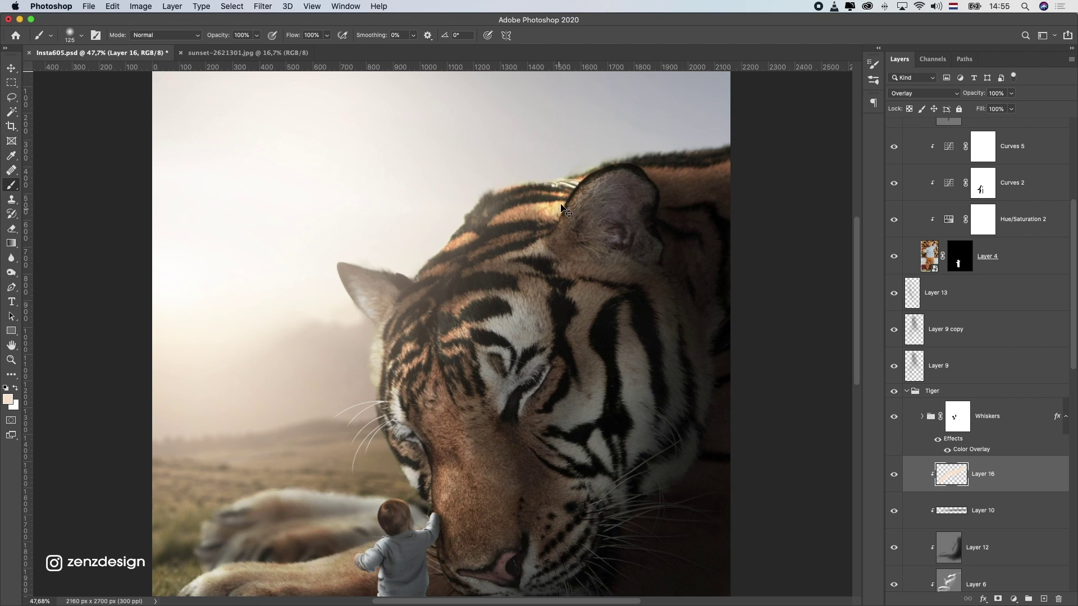
pyautogui.press('super+z')
pyautogui.moveTo(361, 295); pyautogui.dragTo(368, 322)
pyautogui.press('super+z')
# Try full-opacity highlight strokes along the tiger's face edge and front leg, undoing the harsh ones
pyautogui.moveTo(372, 371); pyautogui.dragTo(370, 261)
pyautogui.moveTo(382, 275)
pyautogui.mouseDown()
pyautogui.moveTo(407, 386)
pyautogui.moveTo(225, 392)
pyautogui.mouseUp()
pyautogui.press('super+z')
pyautogui.moveTo(124, 422); pyautogui.dragTo(146, 356)
pyautogui.moveTo(365, 384); pyautogui.dragTo(215, 404)
pyautogui.press('super+z')
# Lower the brush opacity to 28% and paint soft highlights along the top of the tiger's front leg, undoing the last stroke
pyautogui.click(257, 35)
pyautogui.click(220, 48)
pyautogui.moveTo(394, 379); pyautogui.dragTo(238, 405)
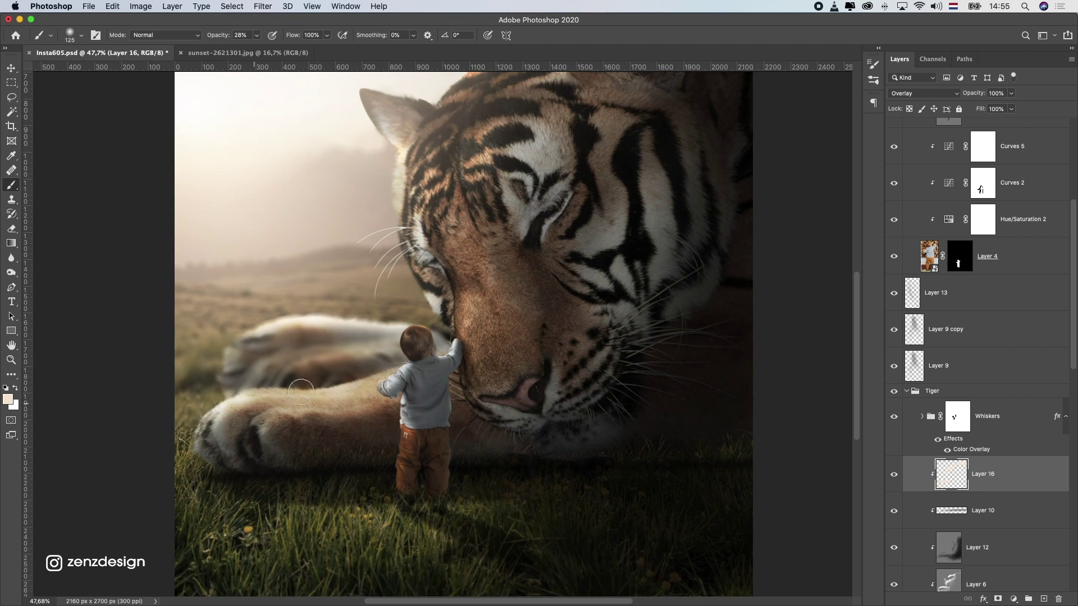
pyautogui.scroll(-5, 391, 370)
pyautogui.press('super+z')
pyautogui.press('super+shift+z')
pyautogui.scroll(4, 391, 360)
pyautogui.moveTo(403, 442); pyautogui.dragTo(302, 468)
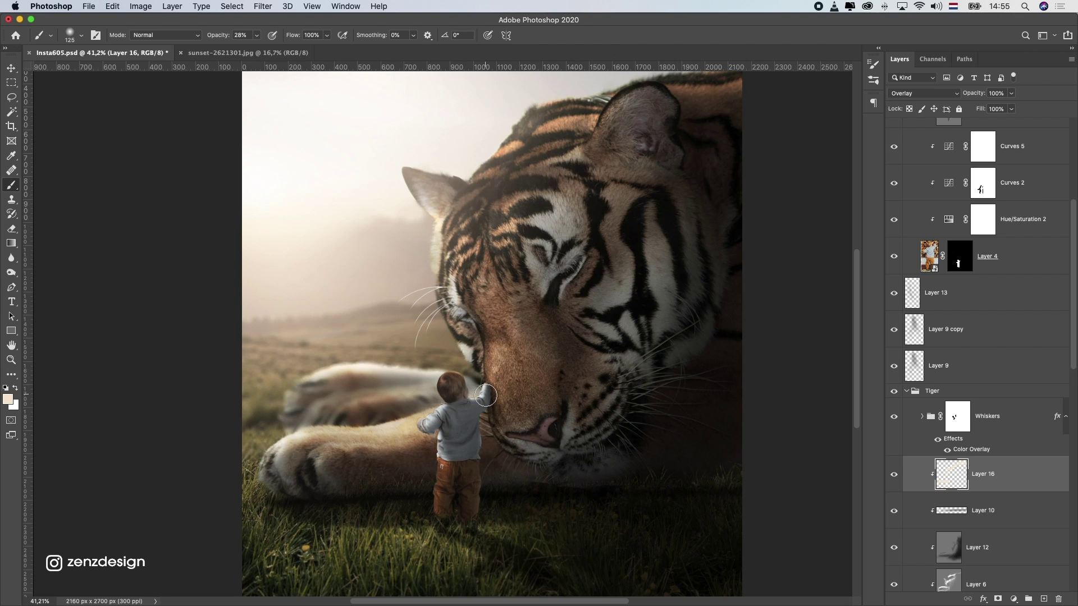
pyautogui.scroll(-5, 449, 369)
pyautogui.press('super+z')
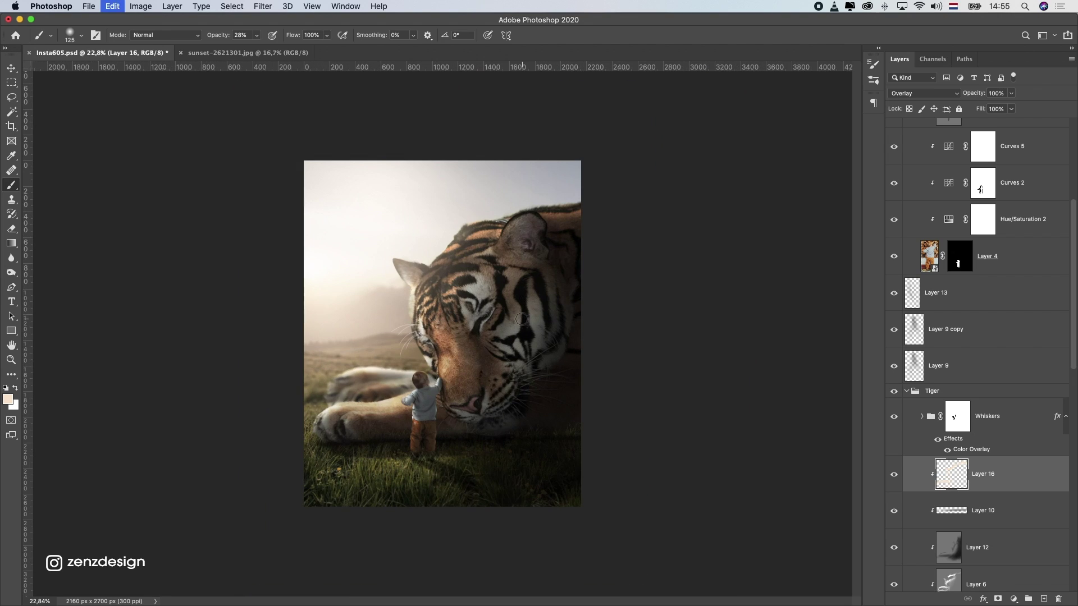
# Add a new layer above Layer 8 in the Boy group, clipped to the boy, and set its blend mode to Screen
pyautogui.scroll(6, 446, 363)
pyautogui.scroll(3, 958, 301)
pyautogui.click(977, 204)
pyautogui.click(976, 167)
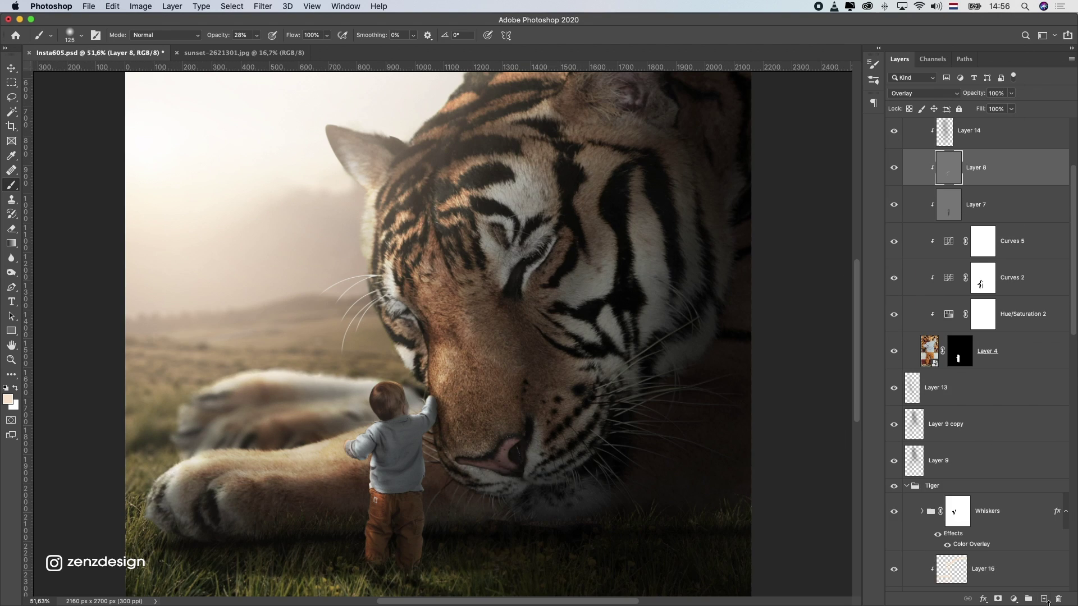
pyautogui.click(1043, 599)
pyautogui.click(153, 35)
pyautogui.click(924, 93)
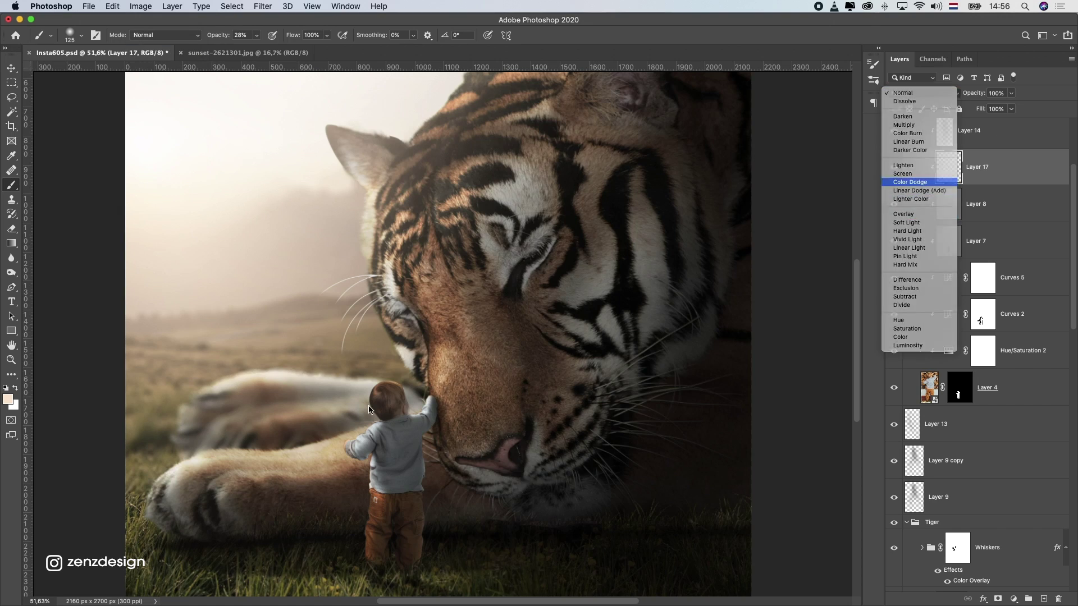
pyautogui.click(915, 180)
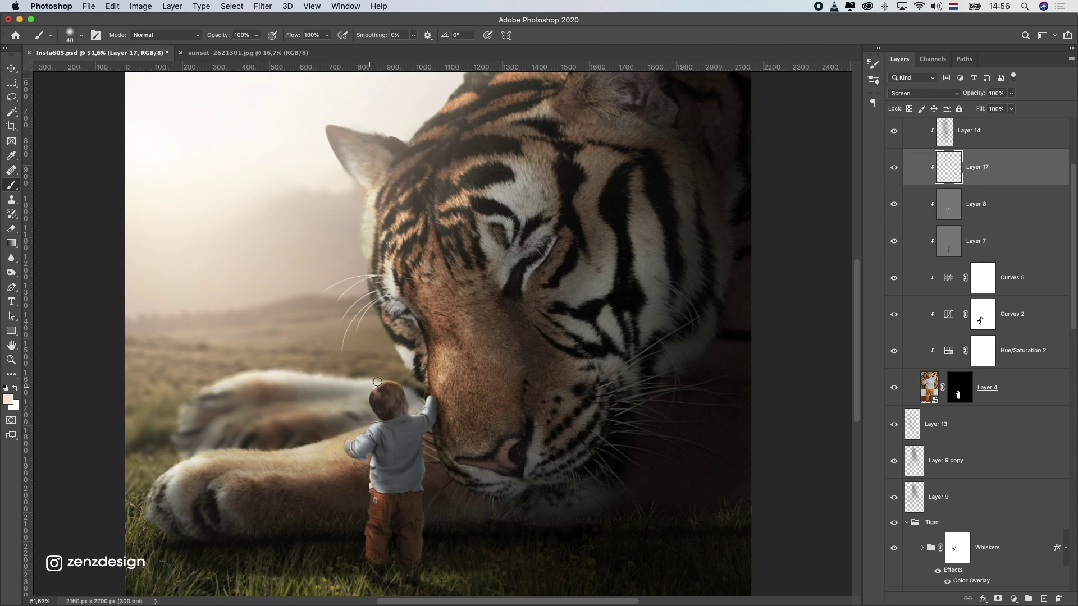
# Paint peach rim light around the boy's head and shoulders with a 40 px brush at 100% opacity
pyautogui.moveTo(377, 382); pyautogui.dragTo(373, 376)
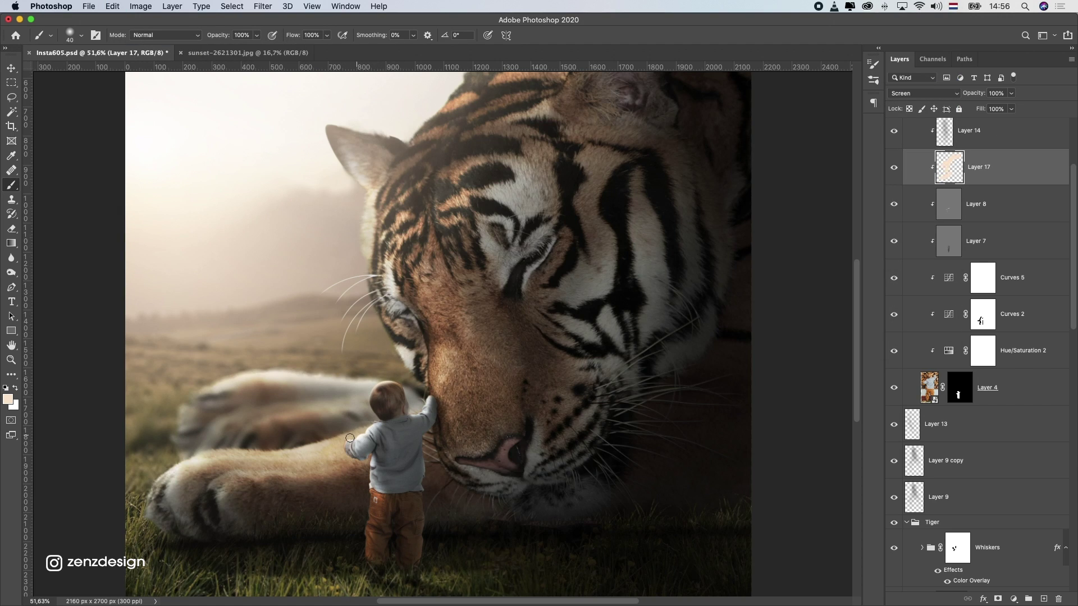
pyautogui.moveTo(410, 410); pyautogui.dragTo(404, 389)
pyautogui.moveTo(405, 390)
pyautogui.mouseDown()
pyautogui.moveTo(277, 404)
pyautogui.moveTo(390, 418)
pyautogui.mouseUp()
pyautogui.scroll(3, 424, 396)
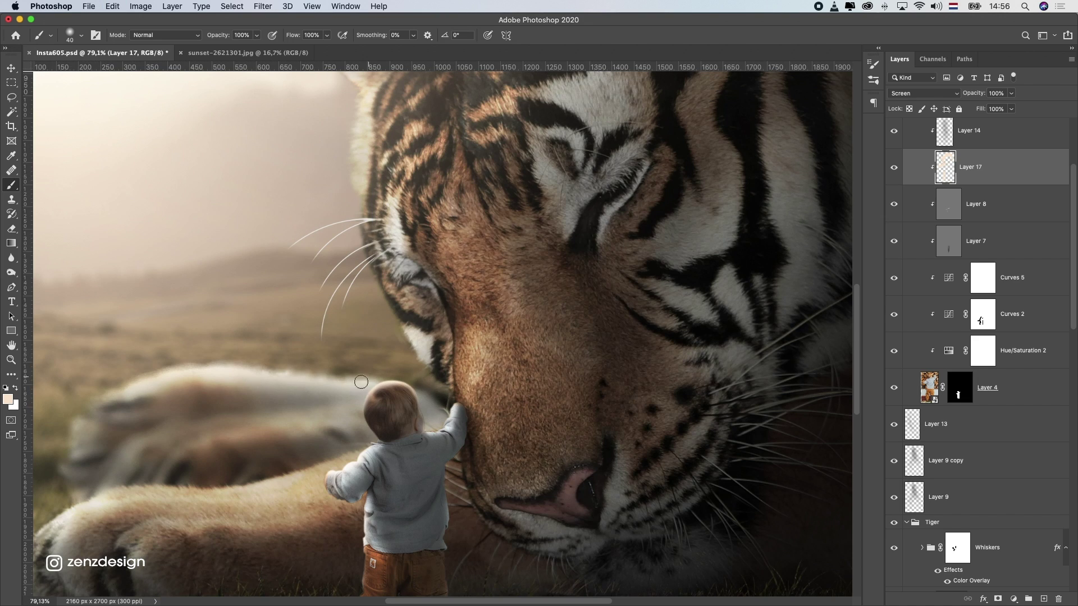
pyautogui.scroll(-3, 360, 389)
pyautogui.scroll(3, 357, 414)
pyautogui.scroll(-3, 370, 427)
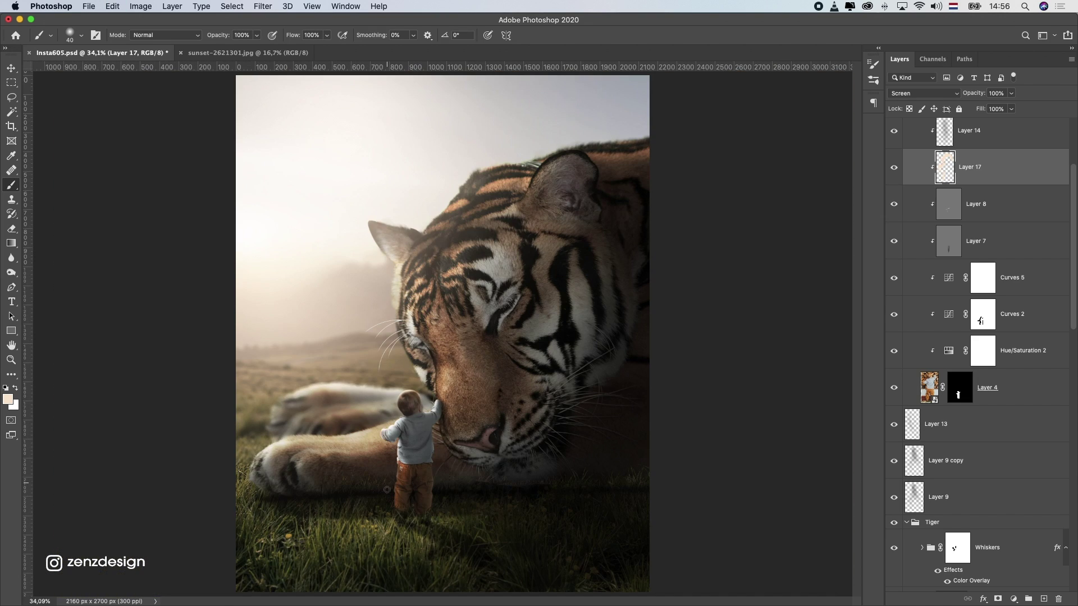
# Paint peach rim light along the outer edge of the boy's lower body
pyautogui.scroll(3, 392, 470)
pyautogui.moveTo(396, 482)
pyautogui.mouseDown()
pyautogui.moveTo(392, 503)
pyautogui.moveTo(397, 461)
pyautogui.mouseUp()
pyautogui.scroll(-3, 438, 427)
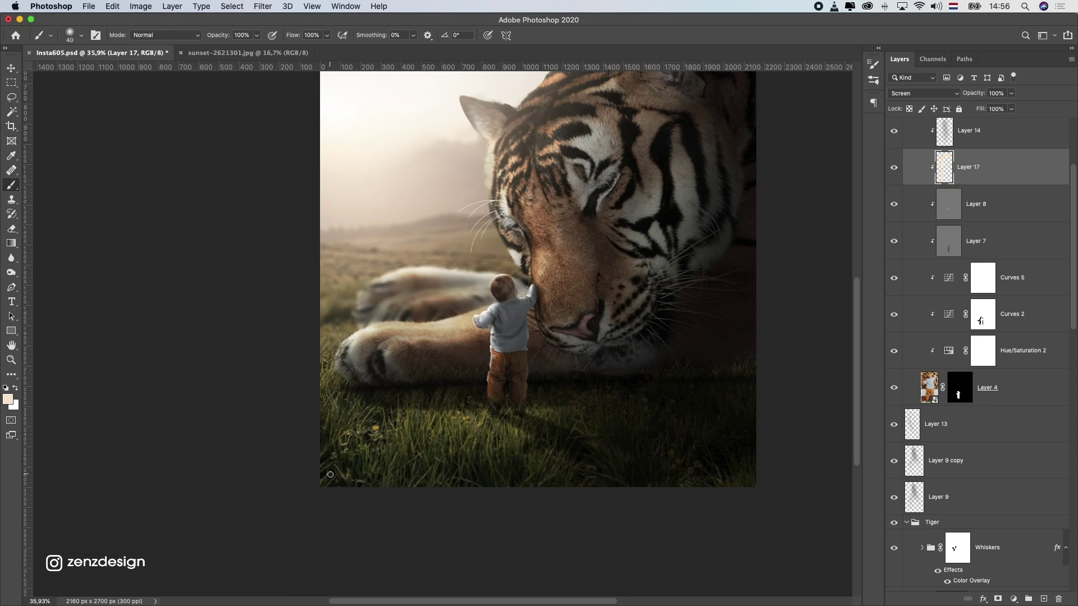
# Add a new layer above Layer 16 in the Tiger group, clip it to the tiger and set its blend mode to Screen
pyautogui.scroll(3, 482, 359)
pyautogui.scroll(-5, 957, 298)
pyautogui.click(993, 476)
pyautogui.press('alt+shift+super+n')
pyautogui.rightClick(993, 479)
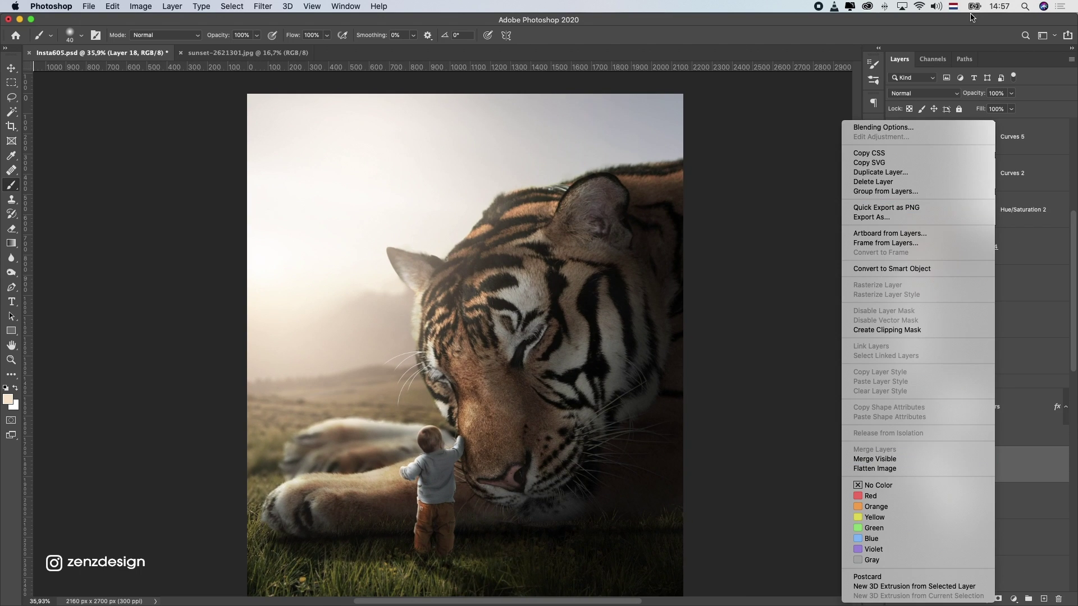
pyautogui.click(914, 330)
pyautogui.click(921, 93)
pyautogui.click(921, 172)
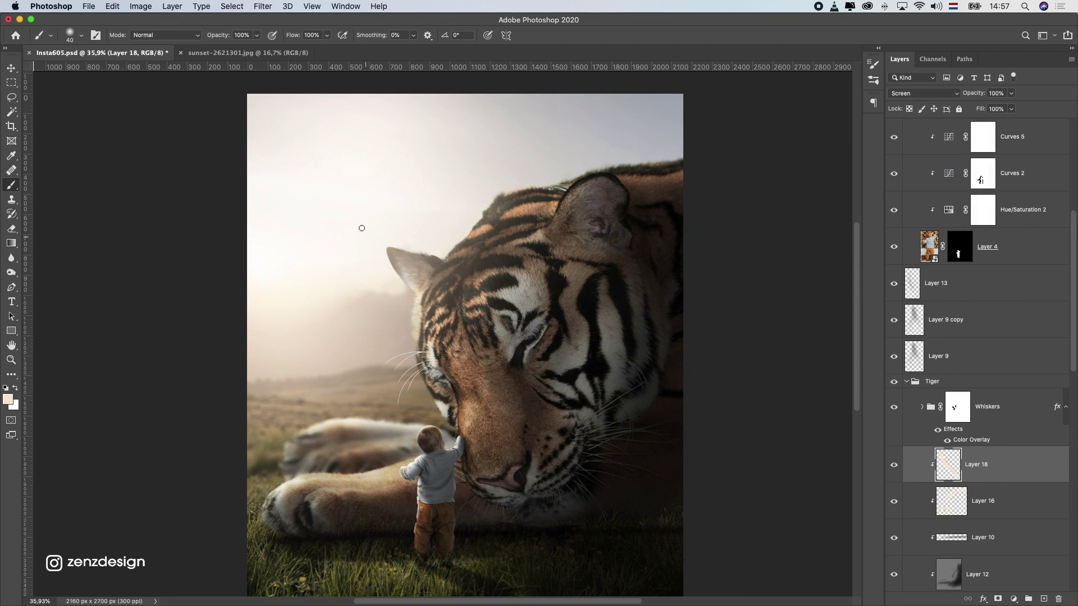
# Paint peach rim light along the lit edge of the tiger's face and lower the Layer 18 opacity to 83%
pyautogui.scroll(-3, 382, 277)
pyautogui.moveTo(434, 341); pyautogui.dragTo(415, 287)
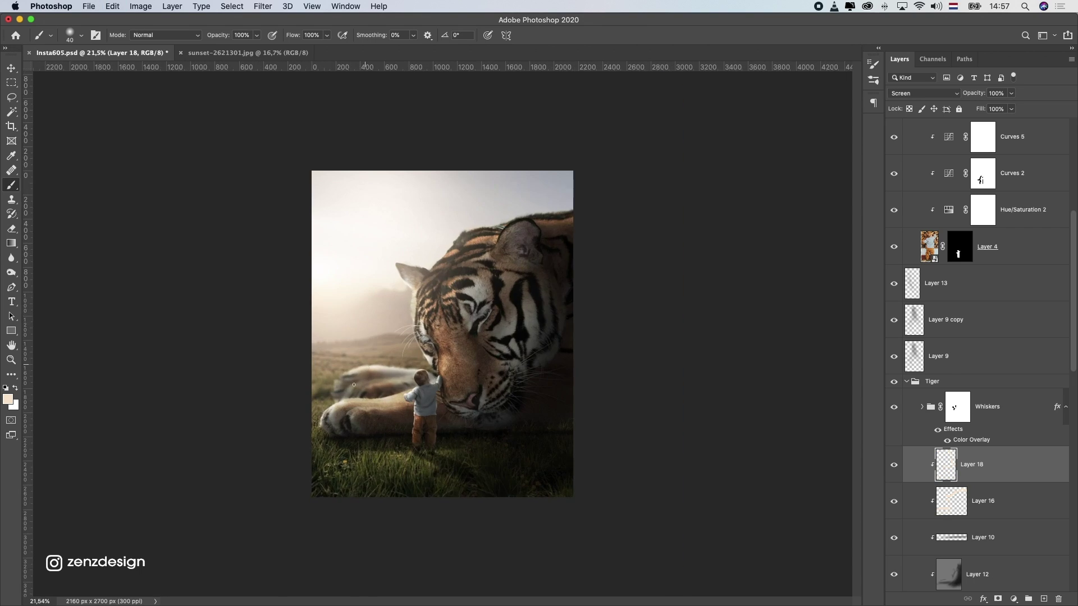
pyautogui.moveTo(1005, 106); pyautogui.dragTo(988, 109)
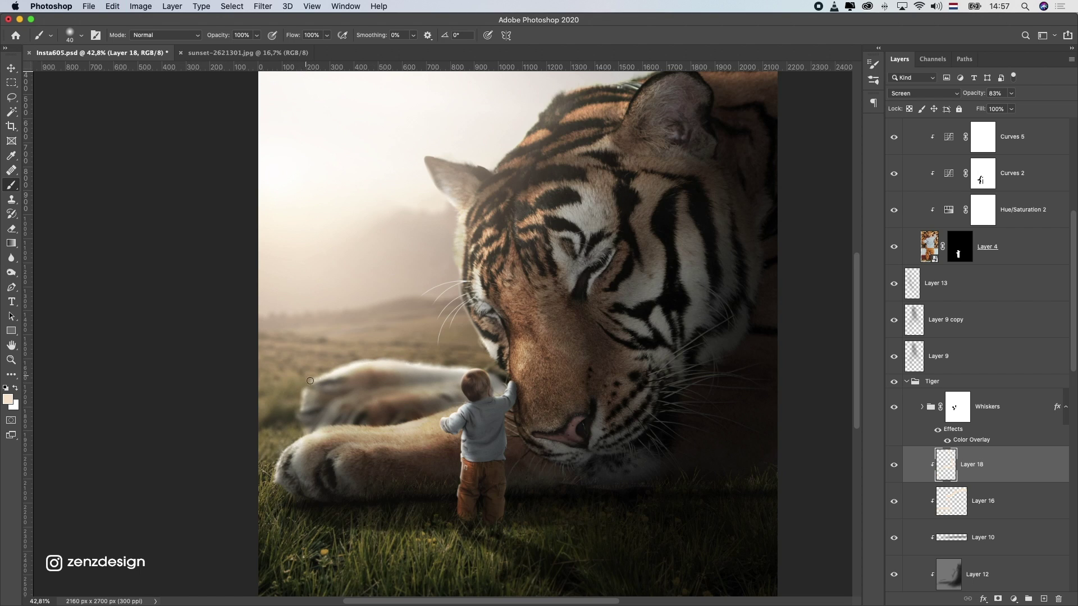
# Paint a rim highlight along the tiger's back behind the ear, undoing the first stroke and repainting it
pyautogui.scroll(-5, 294, 414)
pyautogui.scroll(7, 532, 231)
pyautogui.moveTo(650, 158); pyautogui.dragTo(515, 176)
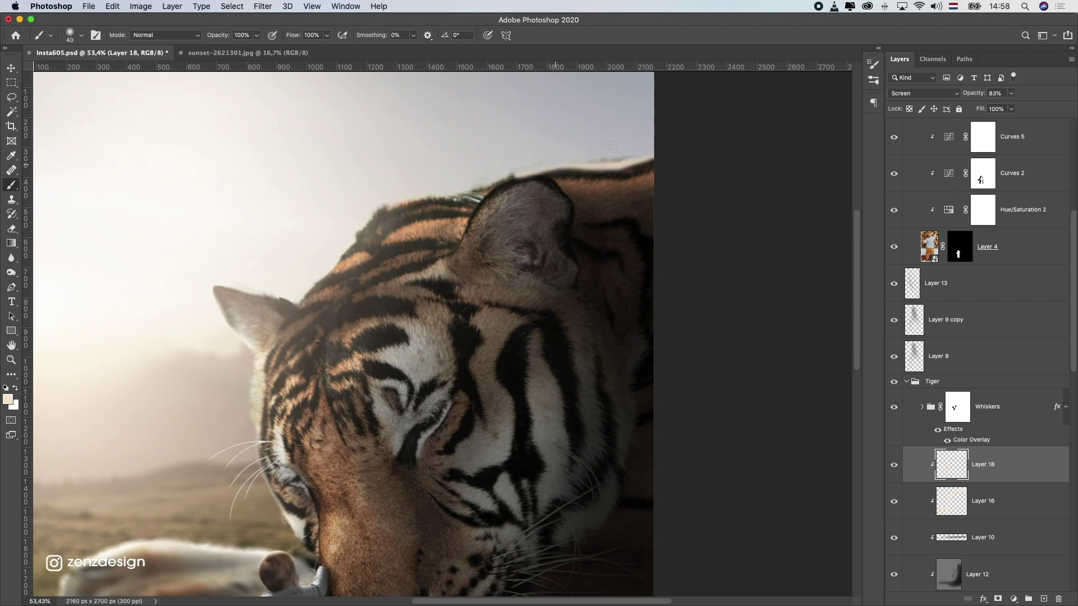
pyautogui.press('super+z')
pyautogui.moveTo(601, 162); pyautogui.dragTo(511, 172)
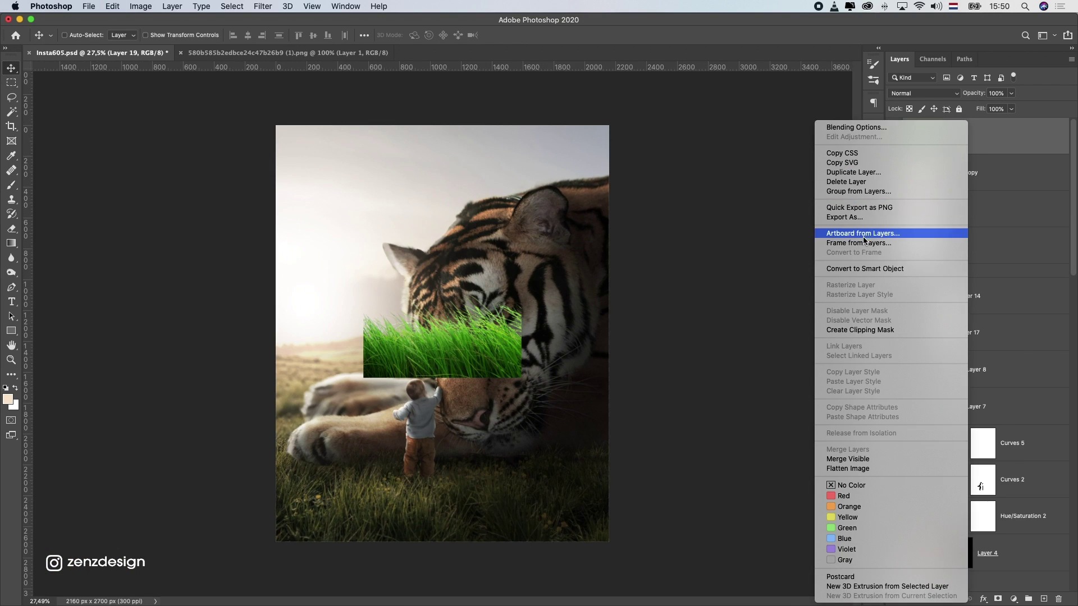
# Convert the grass on Layer 19 to a smart object, scale it to about 463% and place it across the foreground
pyautogui.click(892, 237)
pyautogui.hotkey('ctrl', 't')
pyautogui.moveTo(513, 298); pyautogui.dragTo(491, 469)
pyautogui.moveTo(621, 394); pyautogui.dragTo(788, 302)
pyautogui.moveTo(734, 351); pyautogui.dragTo(733, 393)
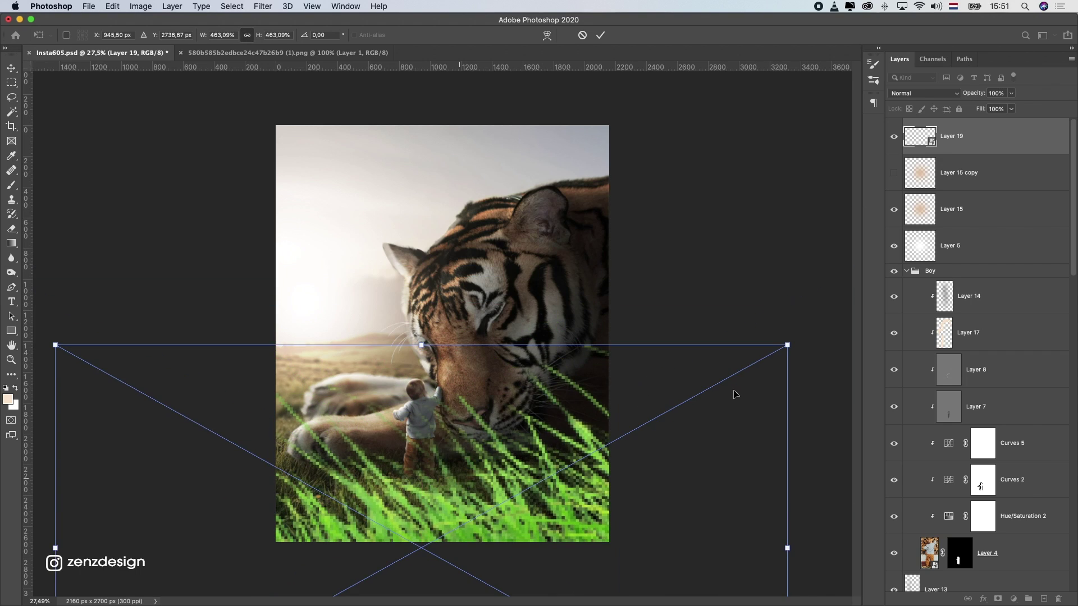
pyautogui.press('Return')
# Apply a Hue/Saturation adjustment to the grass on Layer 19, lowering the hue, saturation and lightness to mute the green
pyautogui.press('super+u')
pyautogui.moveTo(704, 196); pyautogui.dragTo(669, 195)
pyautogui.moveTo(705, 169); pyautogui.dragTo(690, 169)
pyautogui.moveTo(704, 223)
pyautogui.mouseDown()
pyautogui.moveTo(691, 222)
pyautogui.moveTo(700, 222)
pyautogui.mouseUp()
pyautogui.press('Return')
# Apply a Gaussian Blur with a radius of 26,1 pixels to the foreground grass on Layer 19
pyautogui.click(263, 6)
pyautogui.moveTo(288, 137)
pyautogui.click(460, 185)
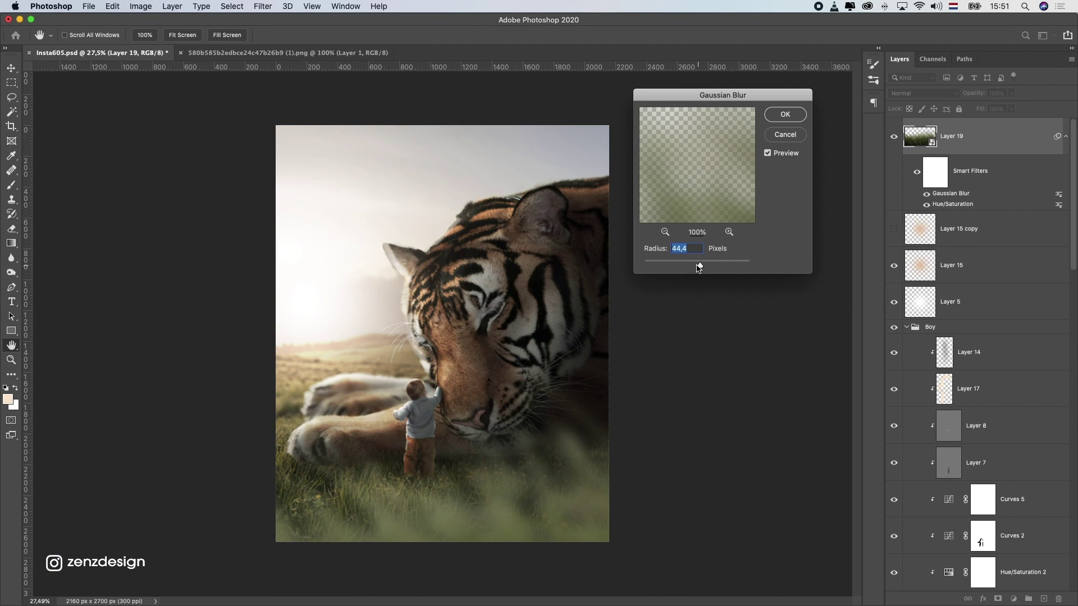
pyautogui.moveTo(693, 269); pyautogui.dragTo(694, 264)
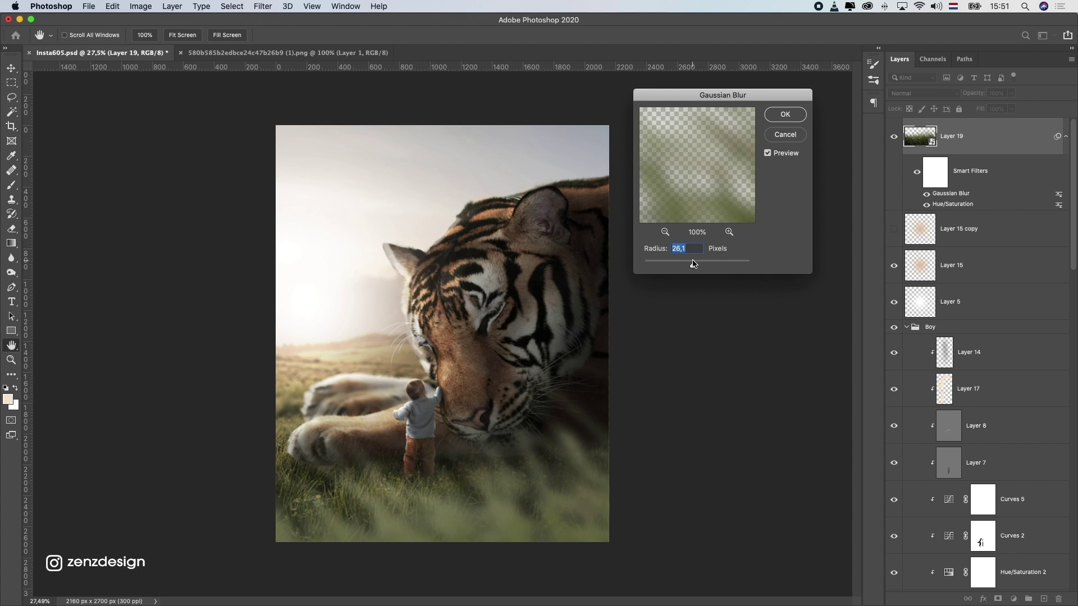
pyautogui.click(782, 119)
pyautogui.scroll(4, 495, 506)
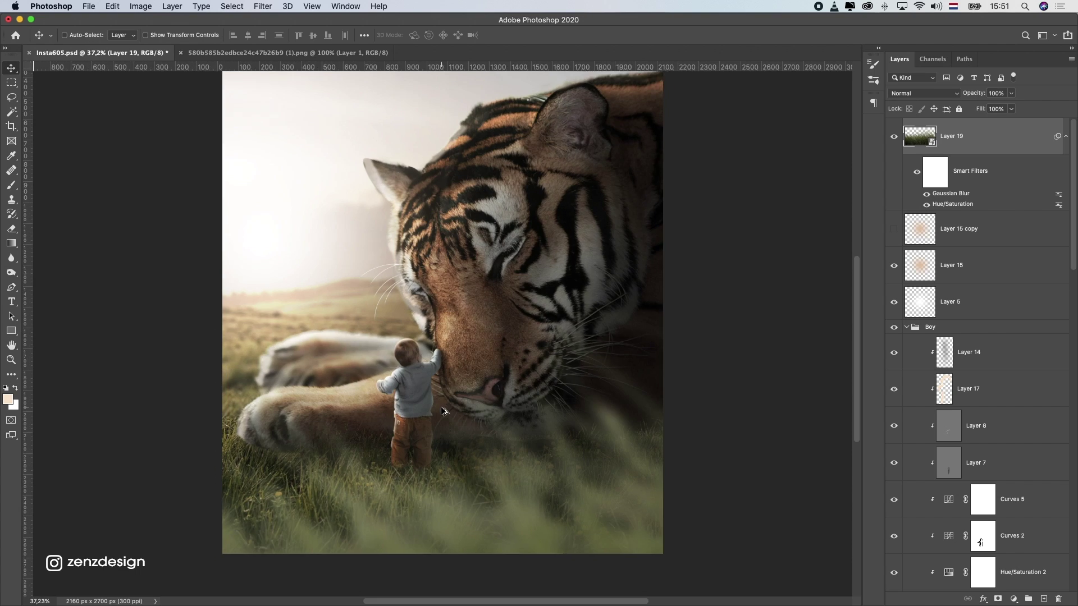
# Add a Curves adjustment clipped to the grass on Layer 19 and lower its white point output to 207
pyautogui.scroll(-2, 494, 505)
pyautogui.click(1013, 599)
pyautogui.click(1010, 440)
pyautogui.press('super+alt+g')
pyautogui.moveTo(671, 347); pyautogui.dragTo(678, 349)
pyautogui.moveTo(728, 288); pyautogui.dragTo(729, 307)
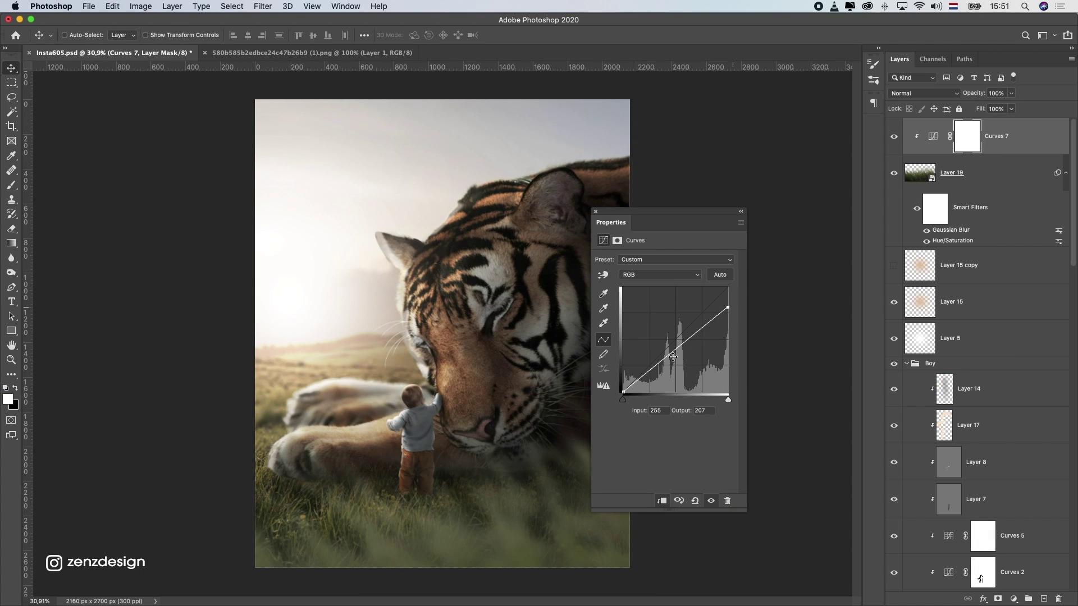
# Bend the grass curve down with a point at input 49, output 24, removing the surplus points
pyautogui.moveTo(640, 378); pyautogui.dragTo(640, 382)
pyautogui.moveTo(686, 342); pyautogui.dragTo(687, 351)
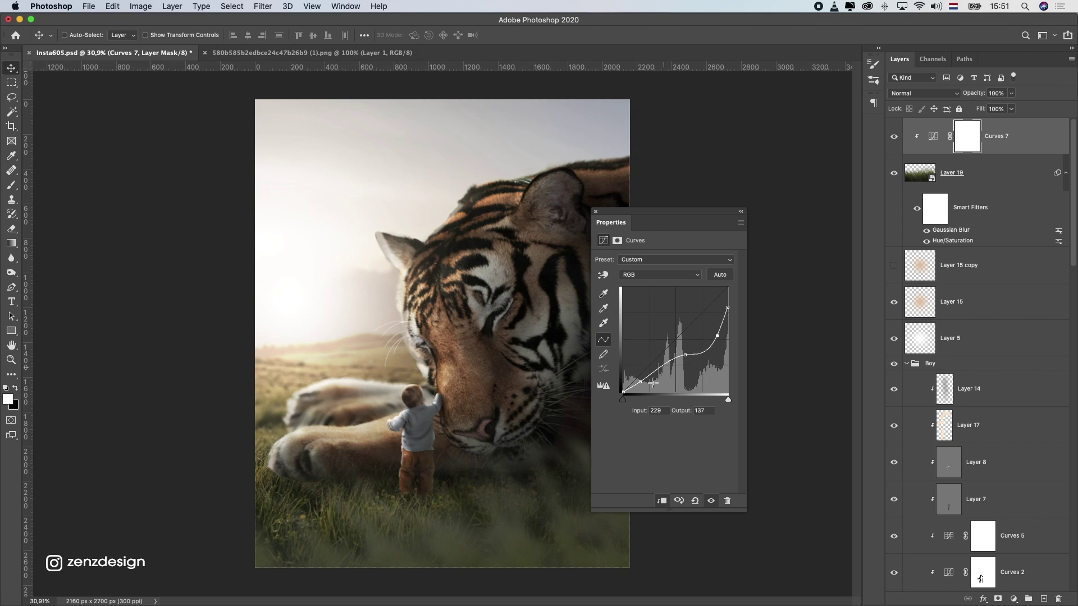
pyautogui.press('BackSpace')
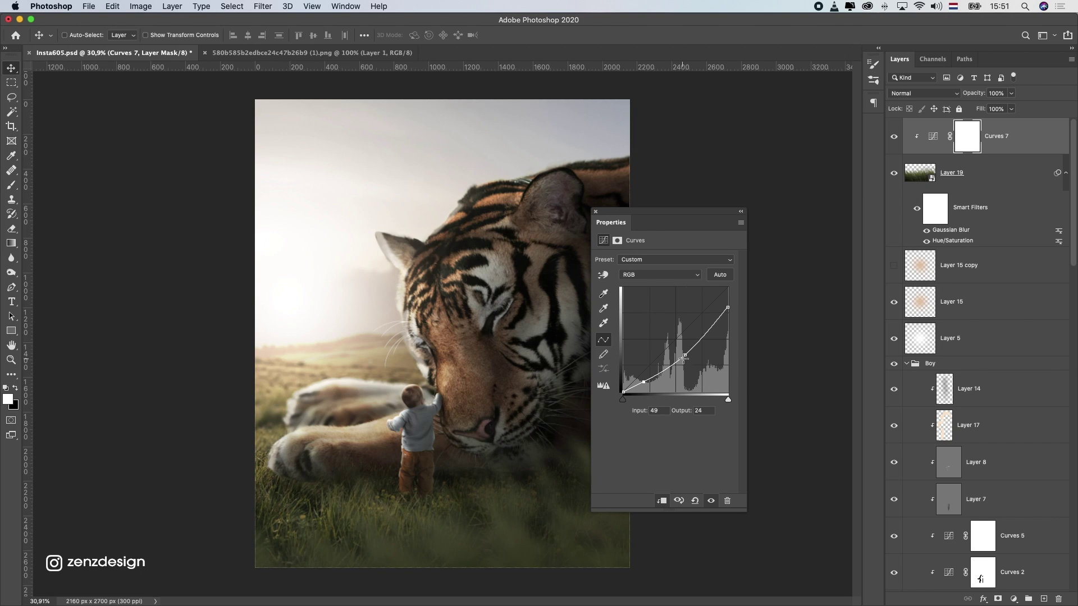
pyautogui.click(595, 211)
# Move the blurred grass on Layer 19 lower in the image and set the canvas surround to Black
pyautogui.scroll(1, 460, 393)
pyautogui.click(976, 172)
pyautogui.moveTo(486, 448); pyautogui.dragTo(498, 488)
pyautogui.rightClick(739, 200)
pyautogui.click(759, 212)
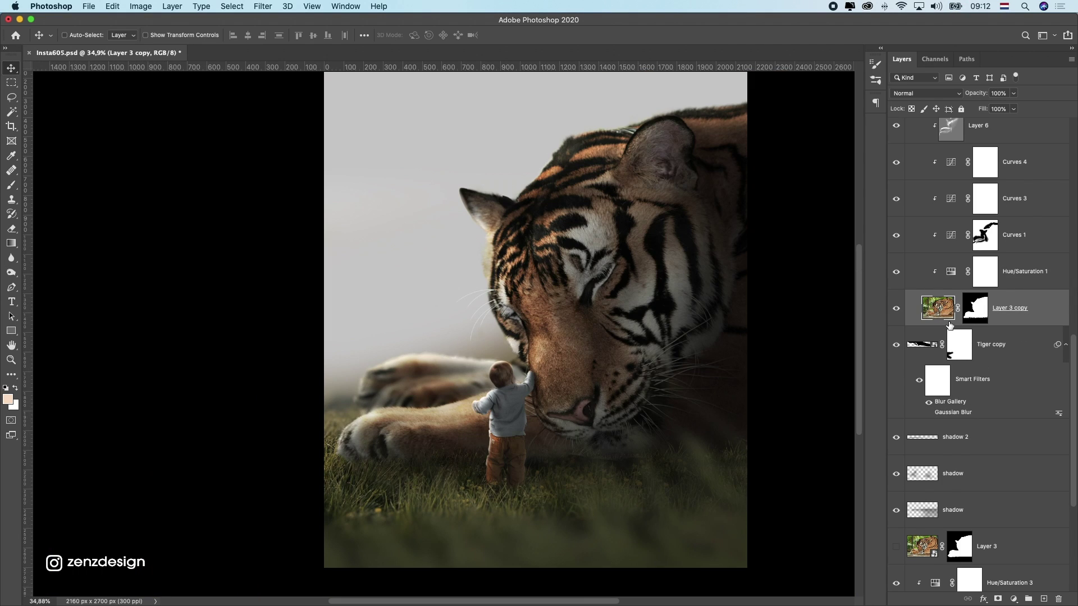
# Paint black on the Layer 3 copy mask to hide the tiger's blurred far paw behind the front leg
pyautogui.scroll(1, 948, 331)
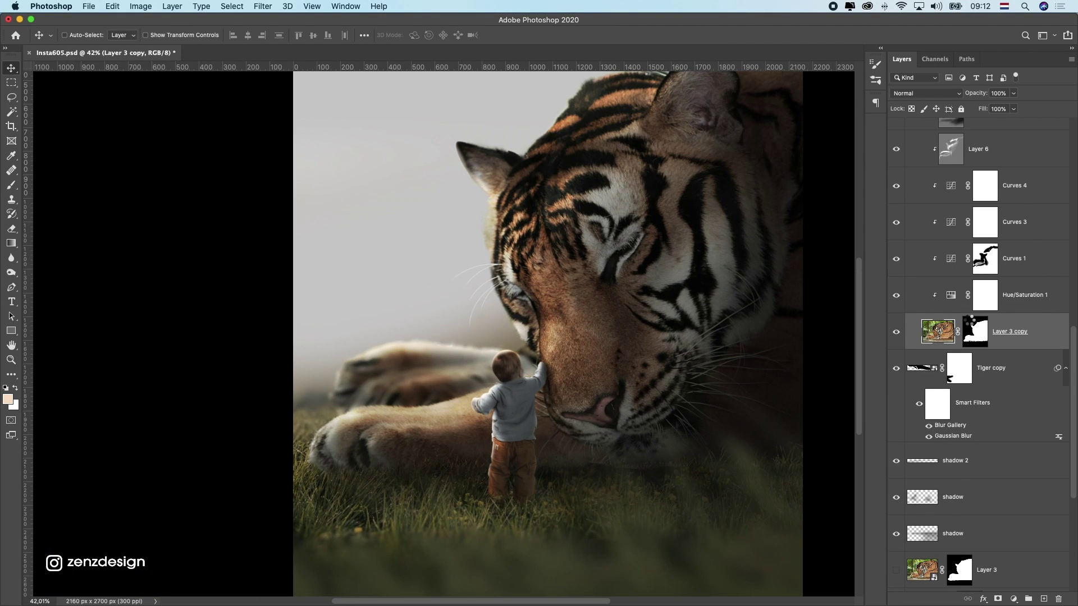
pyautogui.click(970, 322)
pyautogui.scroll(3, 355, 411)
pyautogui.press('b')
pyautogui.moveTo(366, 375)
pyautogui.mouseDown()
pyautogui.moveTo(396, 337)
pyautogui.moveTo(437, 391)
pyautogui.mouseUp()
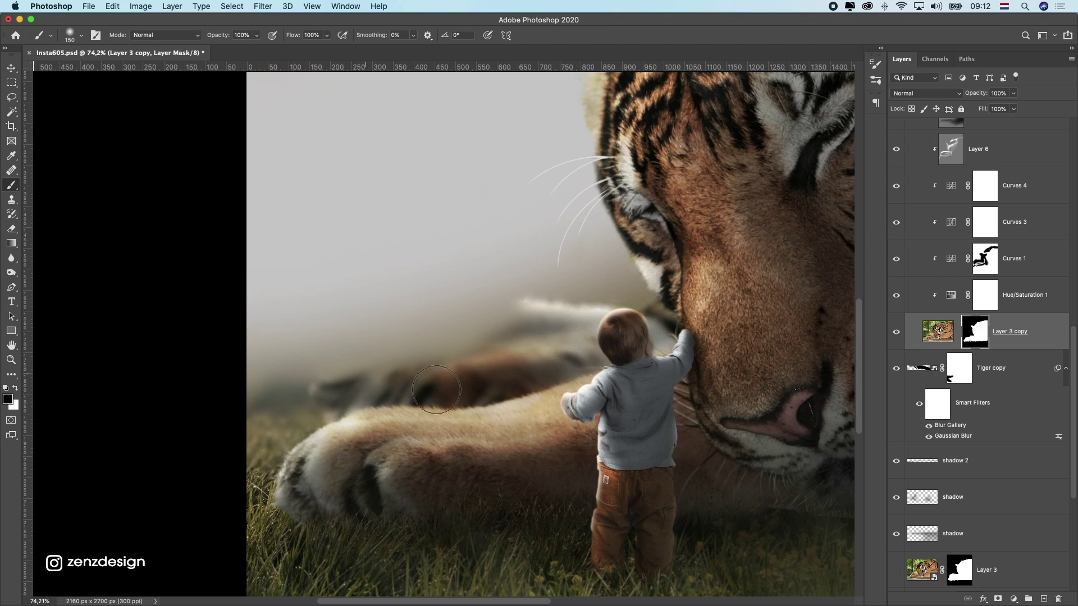
pyautogui.moveTo(367, 397)
pyautogui.mouseDown()
pyautogui.moveTo(377, 353)
pyautogui.moveTo(495, 387)
pyautogui.moveTo(445, 403)
pyautogui.moveTo(578, 368)
pyautogui.moveTo(480, 398)
pyautogui.moveTo(505, 369)
pyautogui.moveTo(594, 328)
pyautogui.mouseUp()
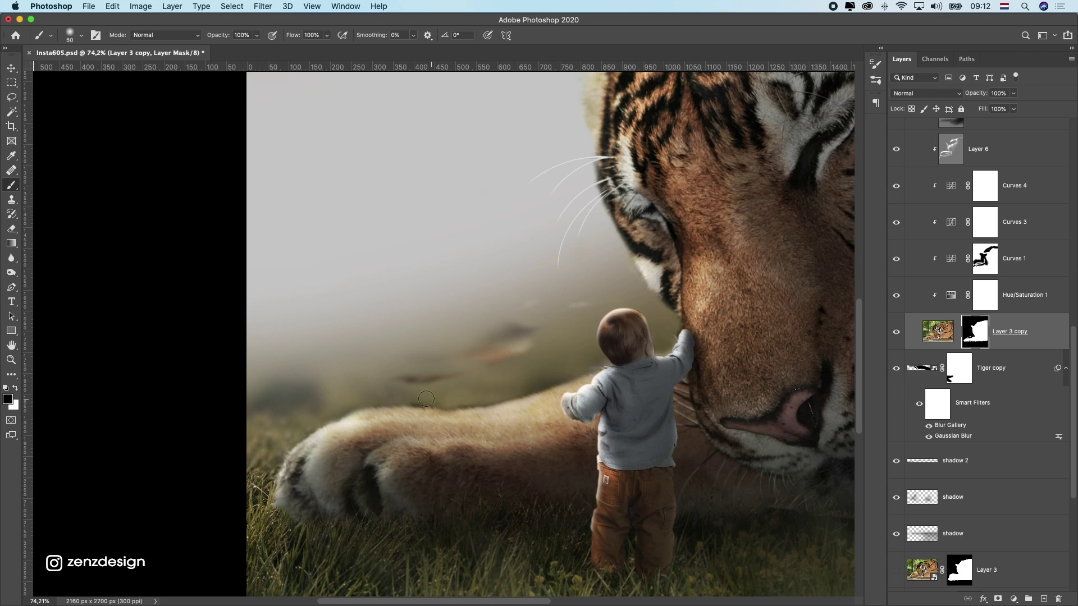
pyautogui.moveTo(404, 379); pyautogui.dragTo(426, 366)
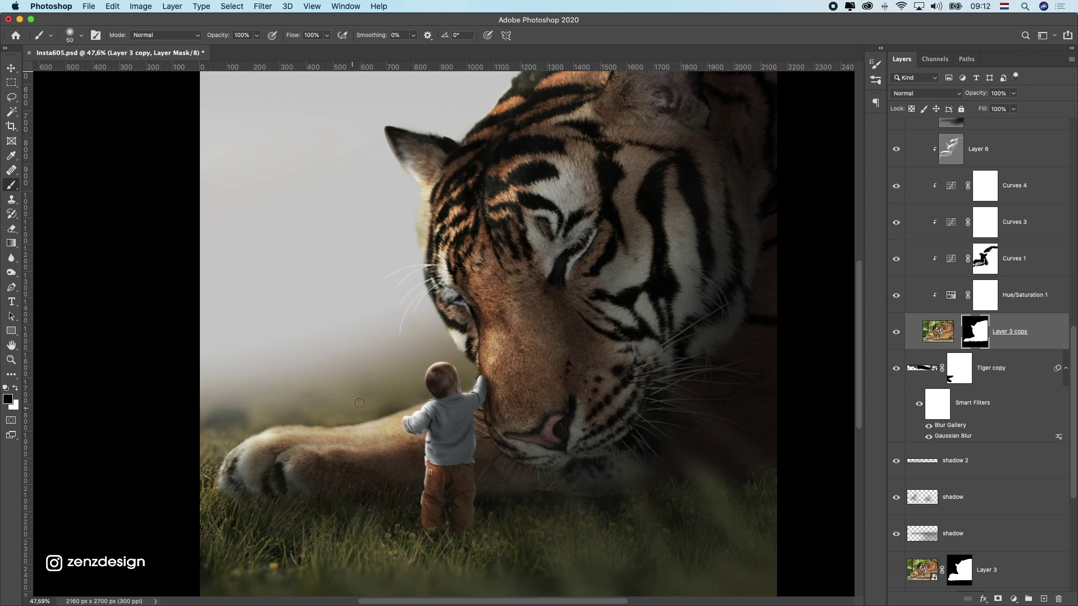
# Expand the smart filters of the background Layer 11 and hide its upper Blur Gallery filter
pyautogui.scroll(-5, 966, 505)
pyautogui.click(1066, 428)
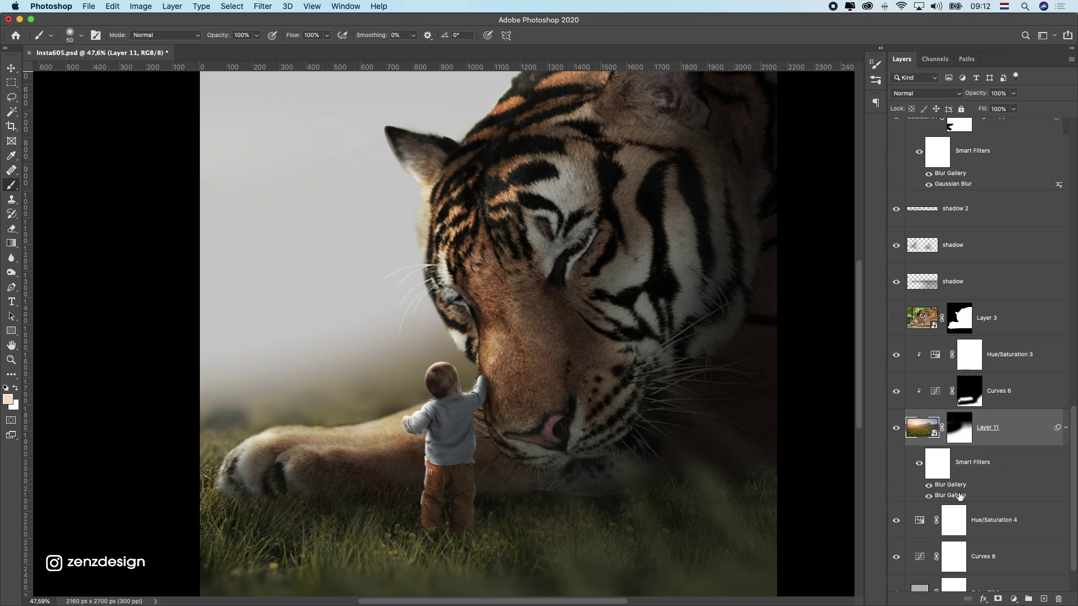
pyautogui.scroll(-1, 958, 498)
pyautogui.click(929, 480)
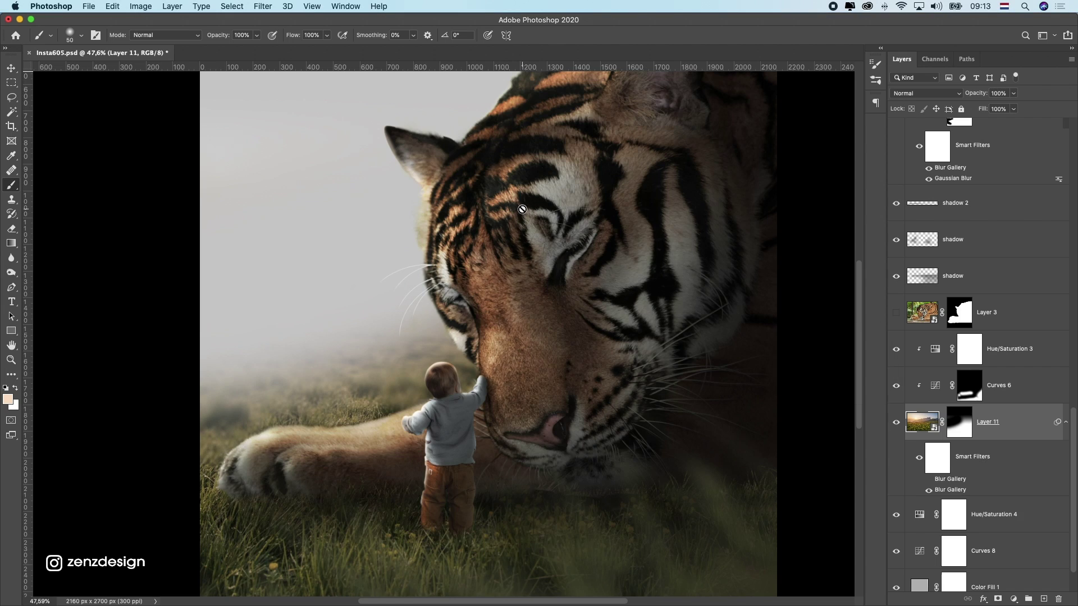
# Hide the remaining Blur Gallery smart filter on the background Layer 11 and switch to the Move tool
pyautogui.scroll(-3, 845, 499)
pyautogui.hotkey('ctrl', '0')
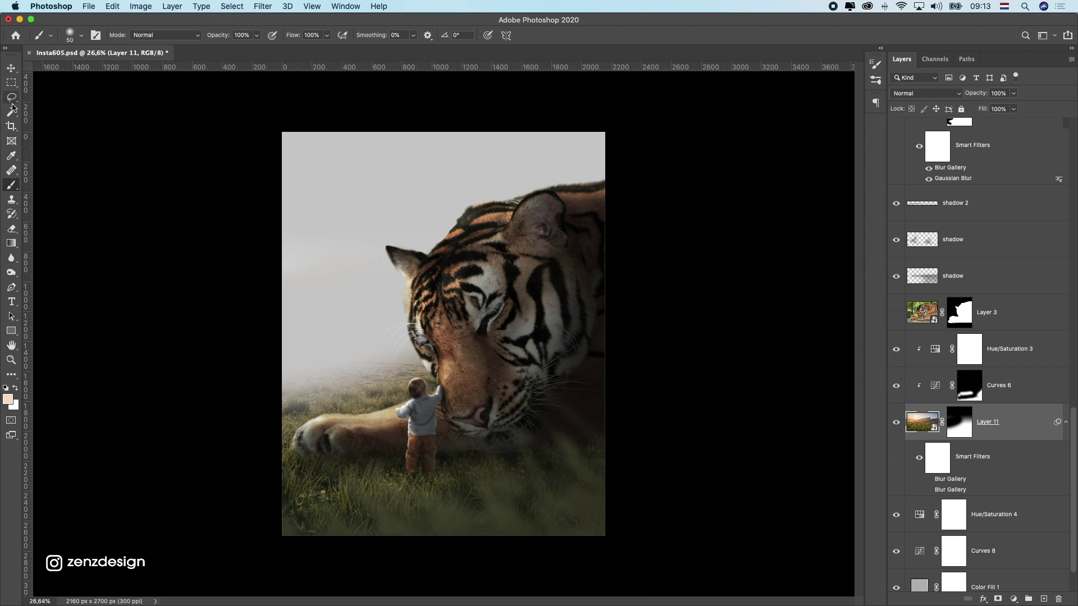
pyautogui.press('v')
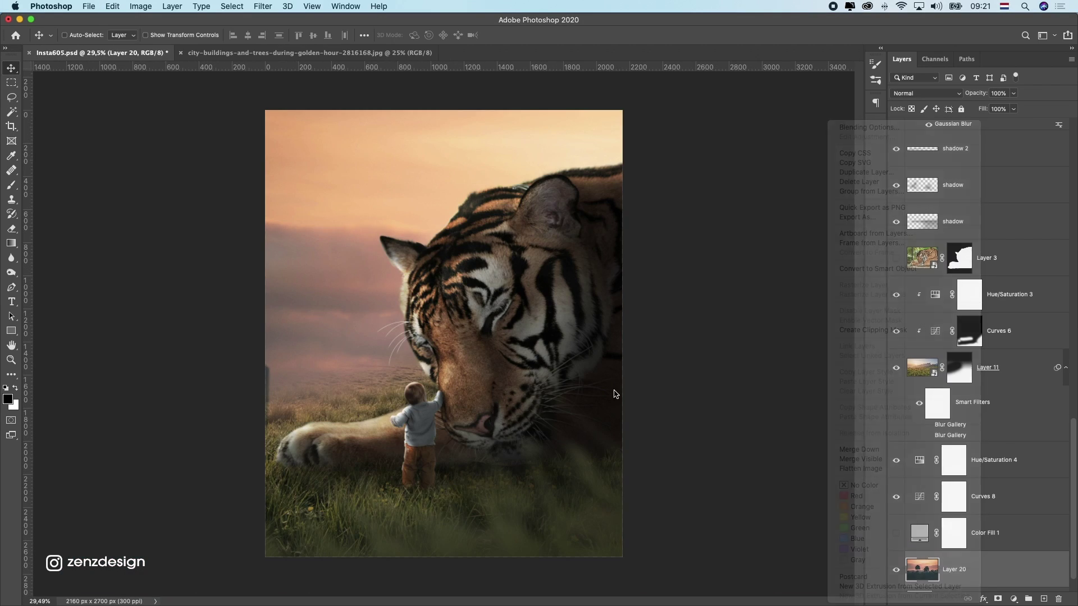
# Reposition the sunset city photo on Layer 20 behind the tiger and convert it to a smart object
pyautogui.moveTo(324, 333); pyautogui.dragTo(340, 261)
pyautogui.rightClick(961, 564)
pyautogui.click(888, 268)
# Scale the Layer 20 sunset photo to 47,38% and place it so the palm tree and skyline stand beside the tiger's face
pyautogui.press('super+t')
pyautogui.moveTo(59, 95); pyautogui.dragTo(404, 325)
pyautogui.moveTo(449, 365); pyautogui.dragTo(146, 177)
pyautogui.moveTo(664, 137); pyautogui.dragTo(448, 282)
pyautogui.moveTo(373, 314); pyautogui.dragTo(447, 262)
pyautogui.moveTo(521, 229); pyautogui.dragTo(603, 175)
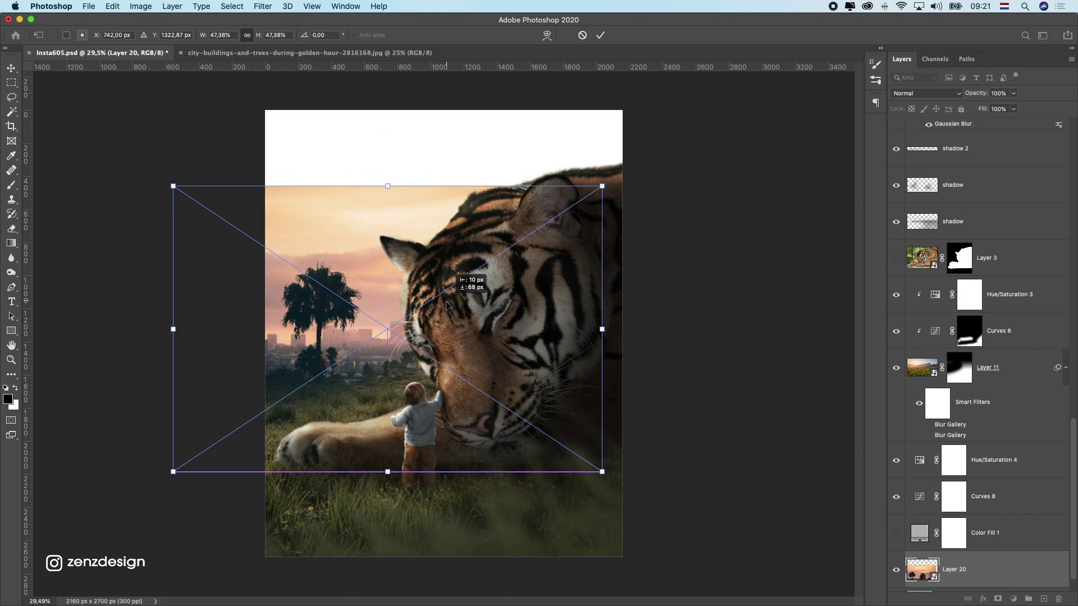
pyautogui.press('Return')
pyautogui.press('super+0')
# Paint black on the Layer 11 mask along the horizon to reveal the skyline of the sunset photo
pyautogui.click(959, 368)
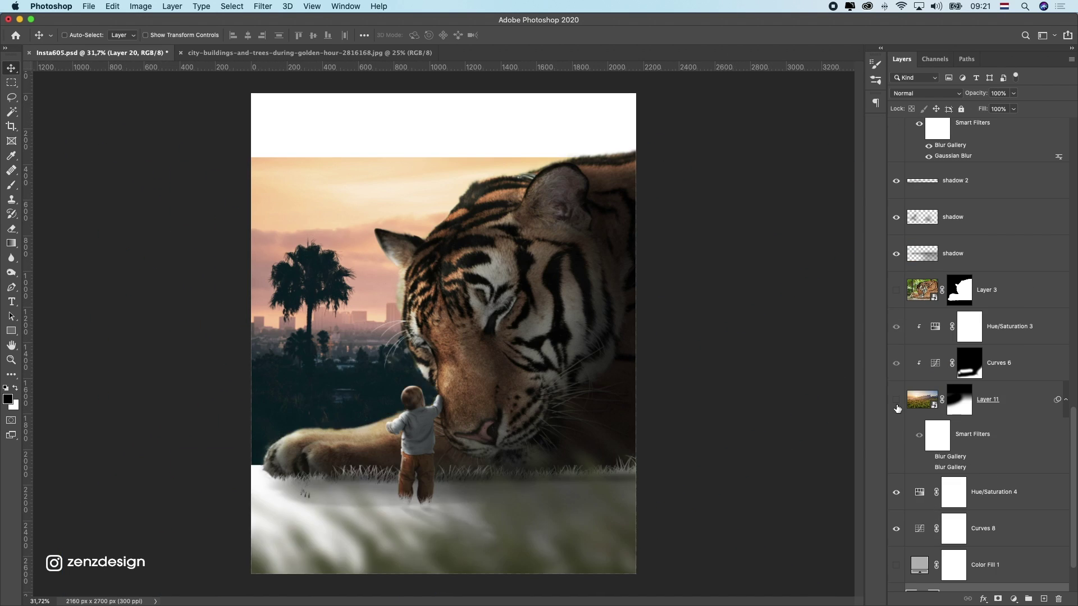
pyautogui.press('b')
pyautogui.moveTo(268, 380); pyautogui.dragTo(388, 381)
pyautogui.press('super+z')
pyautogui.moveTo(234, 369); pyautogui.dragTo(476, 367)
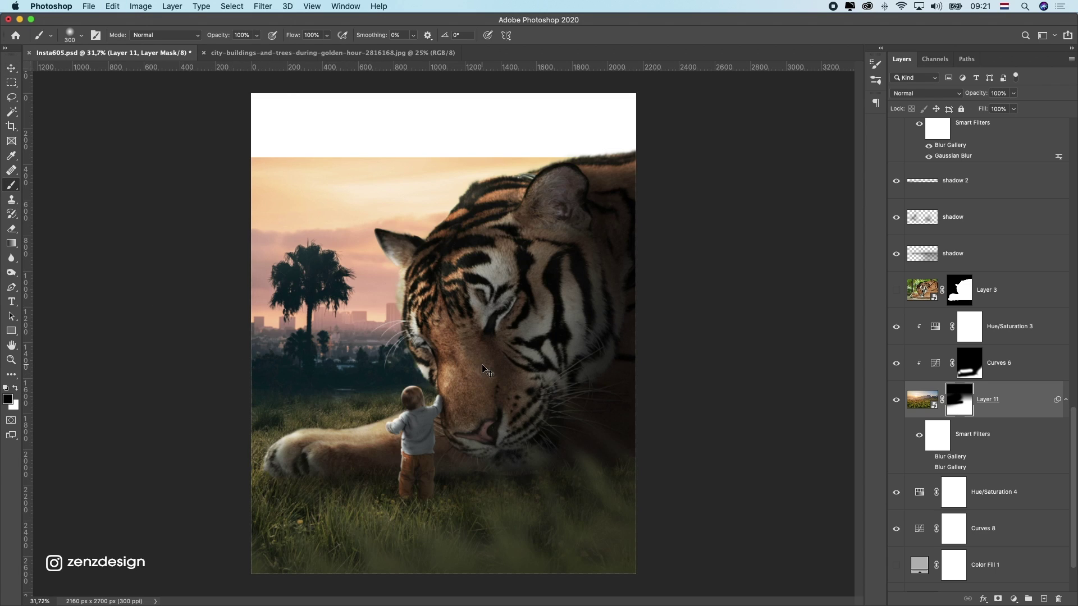
pyautogui.press('super+z')
# Add a Color Balance adjustment above Layer 20 with Midtones at -14 Cyan/Red, +12 Magenta/Green and -7 Yellow/Blue
pyautogui.press('v')
pyautogui.scroll(-3, 965, 539)
pyautogui.click(966, 547)
pyautogui.click(1013, 599)
pyautogui.click(1019, 484)
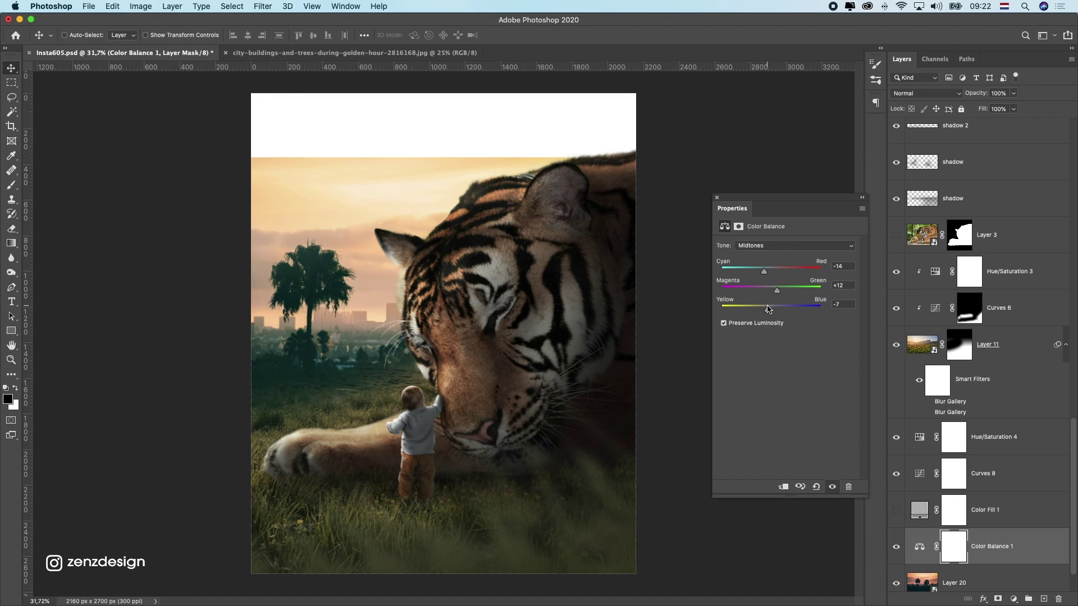
pyautogui.scroll(-3, 375, 373)
# Add a Hue/Saturation adjustment with Saturation -54 above the Color Balance and clip both adjustments to Layer 20
pyautogui.click(1014, 599)
pyautogui.click(1019, 474)
pyautogui.click(784, 487)
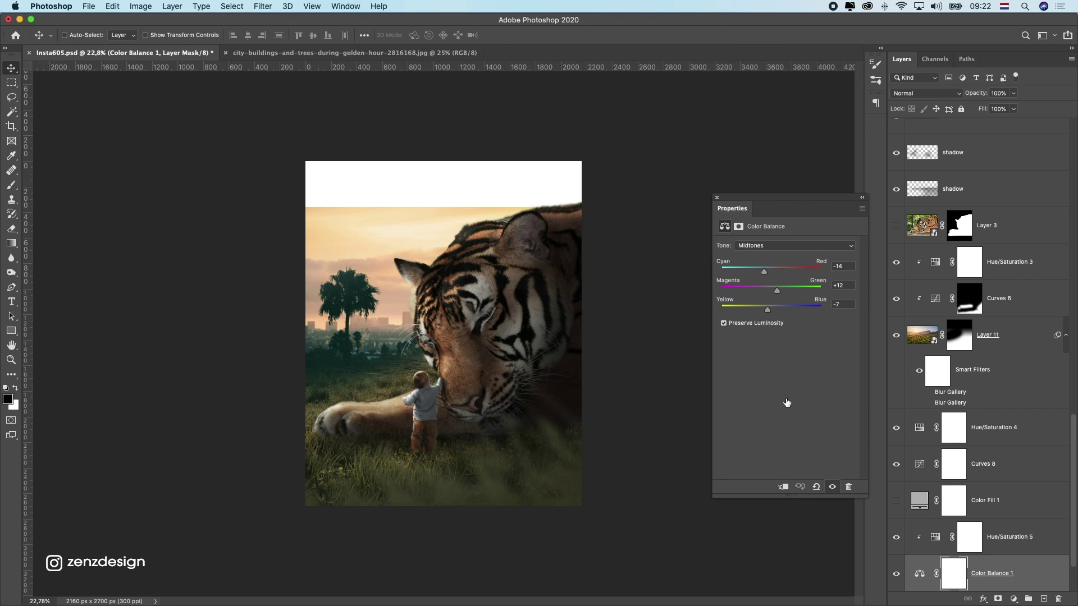
pyautogui.click(783, 487)
pyautogui.click(1000, 538)
pyautogui.scroll(3, 509, 332)
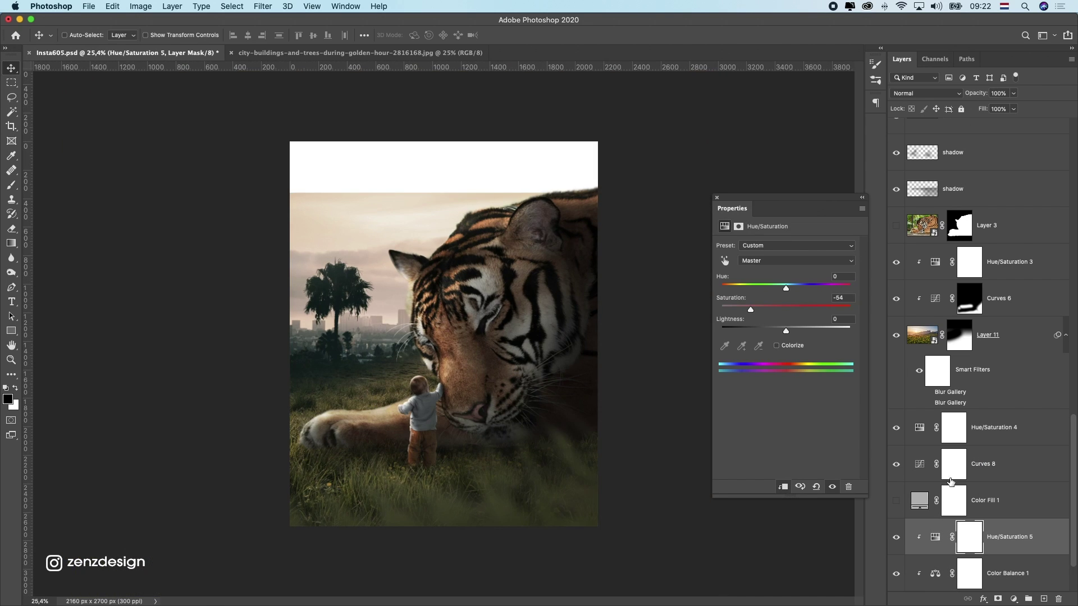
# Move Color Fill 1 below Layer 20, make it visible and change its color to a pale beige sampled from the sunset sky
pyautogui.scroll(-3, 951, 484)
pyautogui.click(977, 547)
pyautogui.moveTo(920, 429); pyautogui.dragTo(932, 544)
pyautogui.click(896, 538)
pyautogui.doubleClick(919, 537)
pyautogui.click(382, 205)
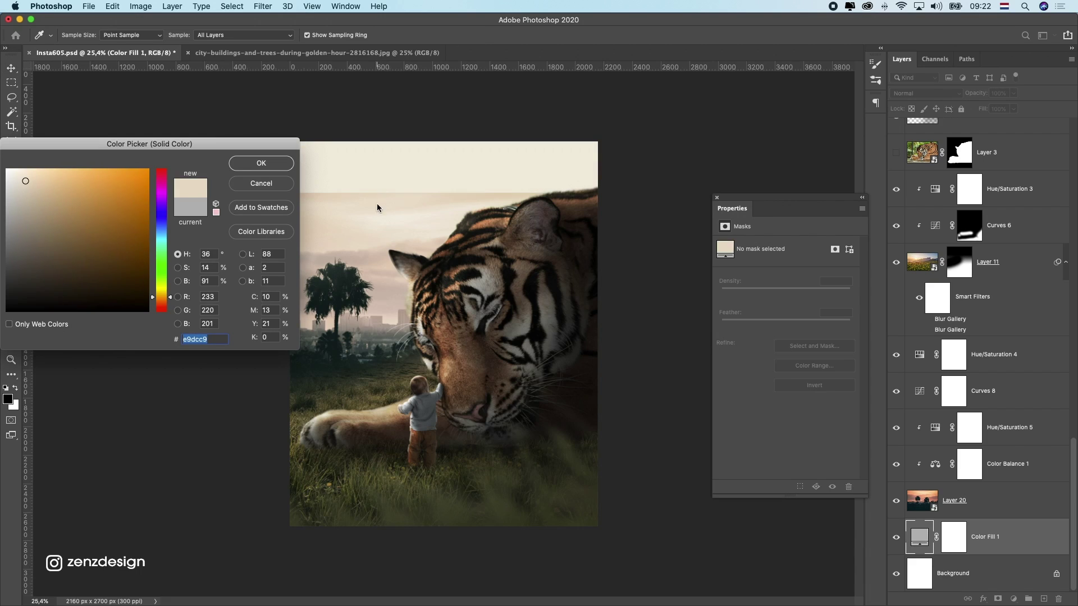
pyautogui.click(378, 207)
pyautogui.click(261, 164)
# Add a layer mask to Layer 20 and paint black across the photo's upper edge to blend it into the fill color
pyautogui.click(977, 501)
pyautogui.click(997, 599)
pyautogui.press('b')
pyautogui.moveTo(249, 204); pyautogui.dragTo(596, 166)
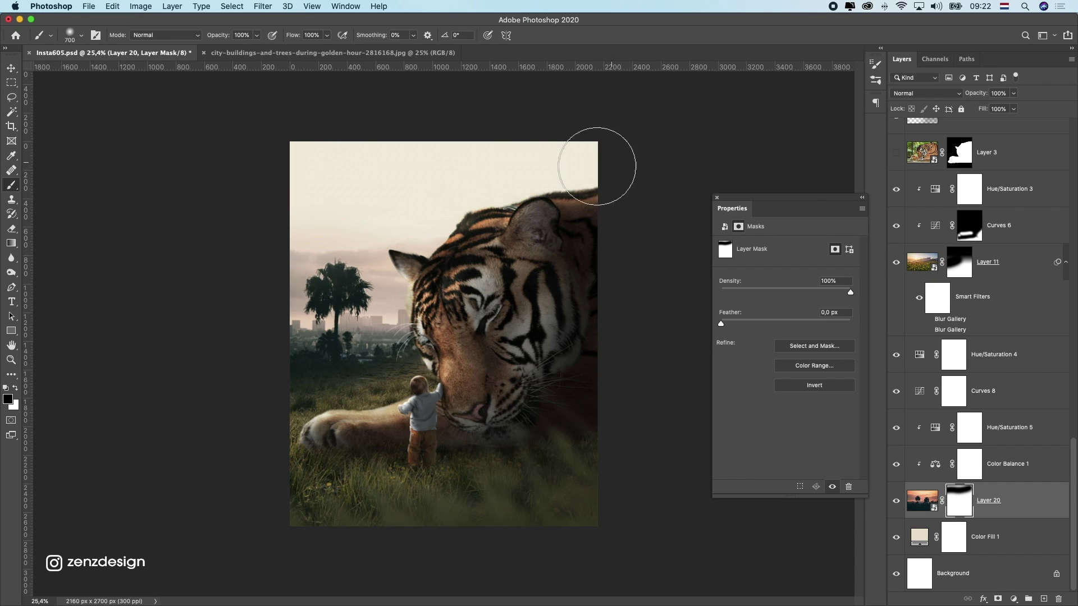
# Shift the Layer 20 sunset photo slightly to the right behind the tiger
pyautogui.press('v')
pyautogui.press('super+2')
pyautogui.moveTo(368, 306); pyautogui.dragTo(418, 327)
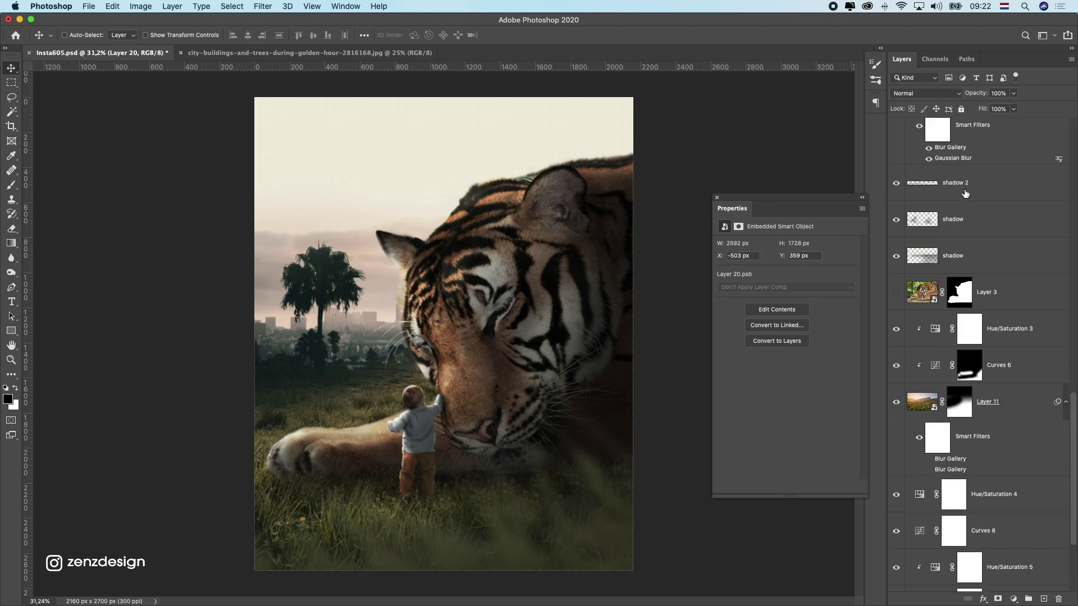
# Add a new empty layer above all others and set the foreground color to white, ffffff
pyautogui.scroll(-5, 988, 393)
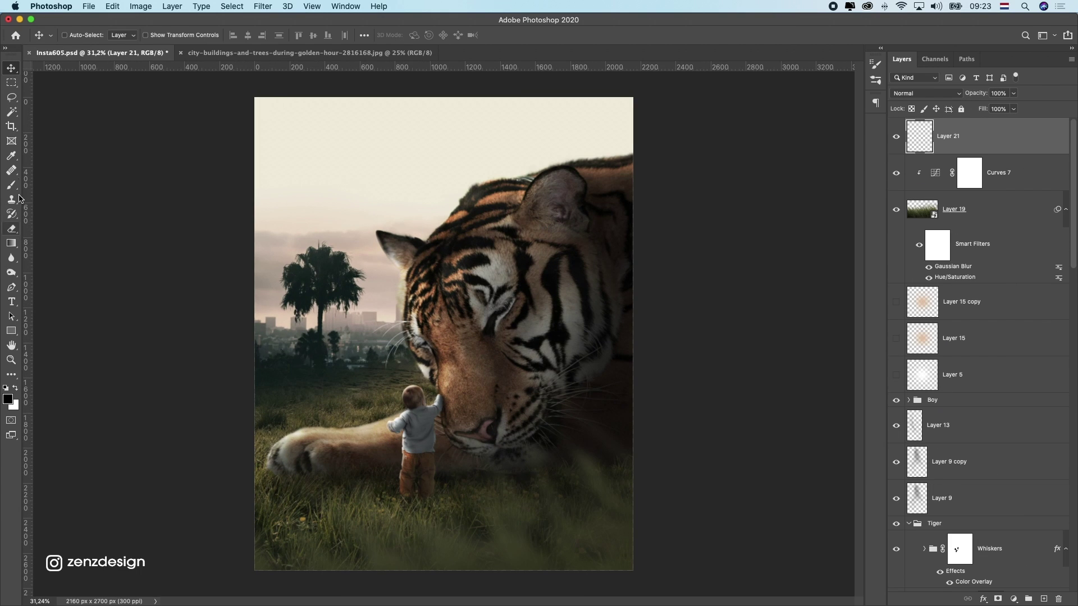
pyautogui.click(8, 399)
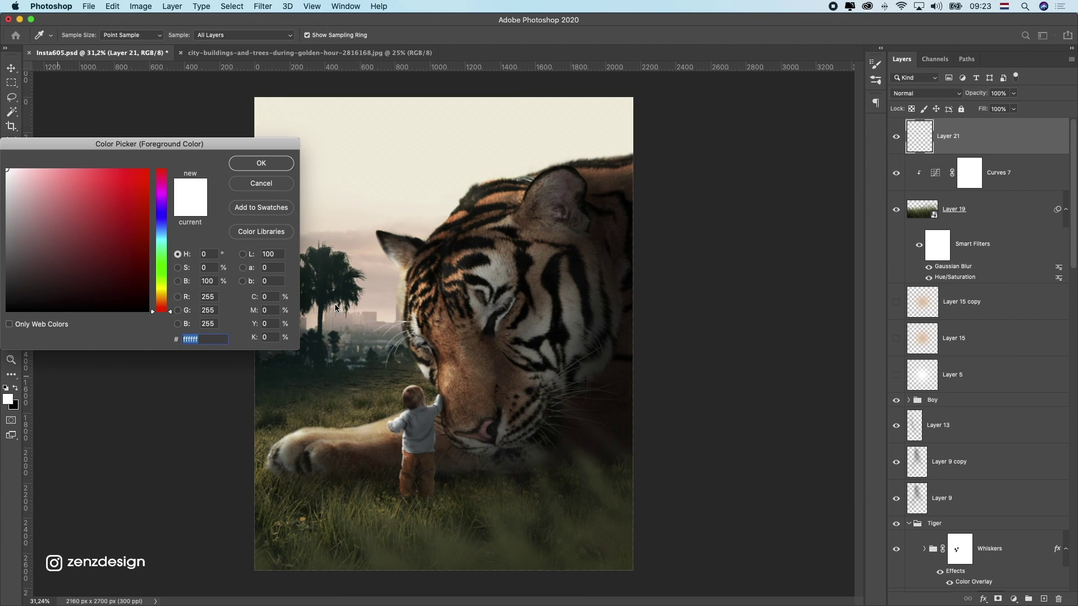
pyautogui.press('Return')
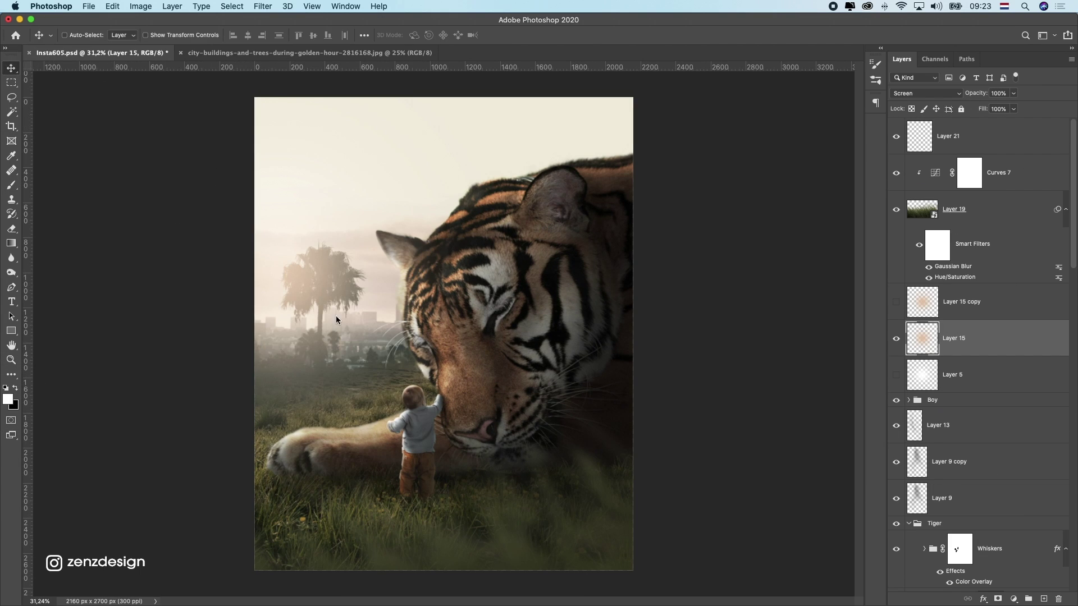
# Show and reposition the Layer 15 glow, try the Layer 15 copy glow in the scene and hide that copy again
pyautogui.moveTo(336, 315); pyautogui.dragTo(386, 348)
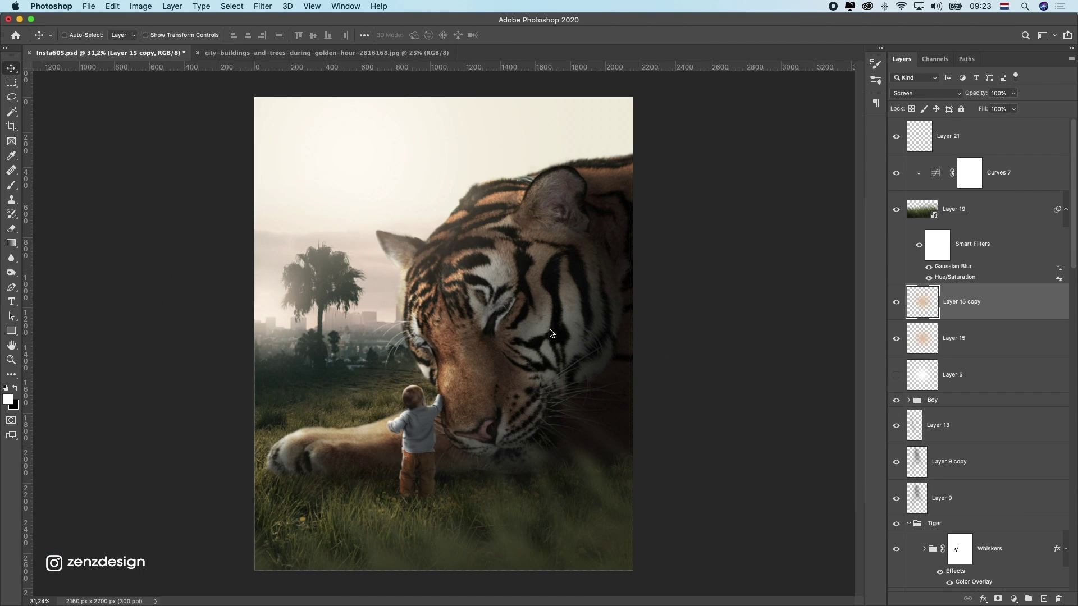
pyautogui.moveTo(552, 334); pyautogui.dragTo(475, 483)
pyautogui.click(897, 302)
# Choose a warm yellow-orange foreground color and paint one large soft dab on a new layer above Layer 15 copy
pyautogui.click(11, 185)
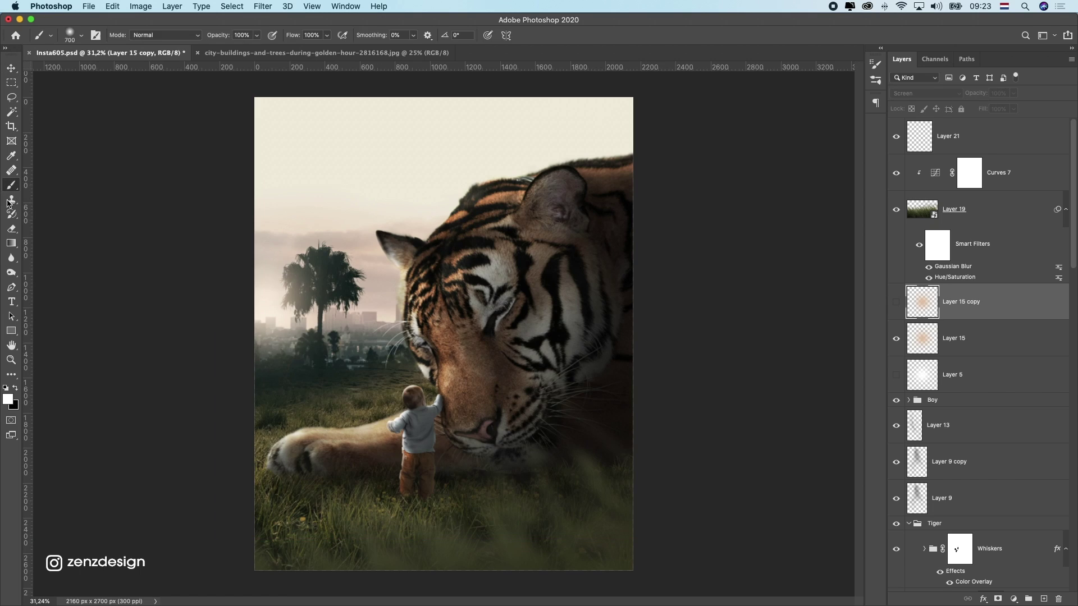
pyautogui.click(8, 399)
pyautogui.moveTo(240, 144); pyautogui.dragTo(740, 145)
pyautogui.click(678, 297)
pyautogui.moveTo(603, 188); pyautogui.dragTo(595, 158)
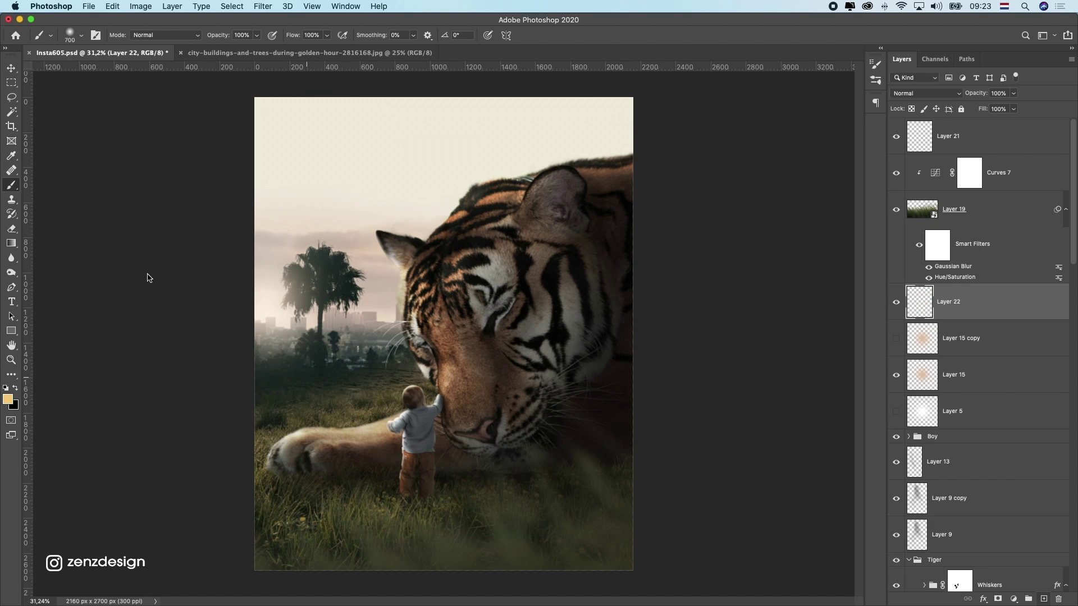
pyautogui.click(397, 240)
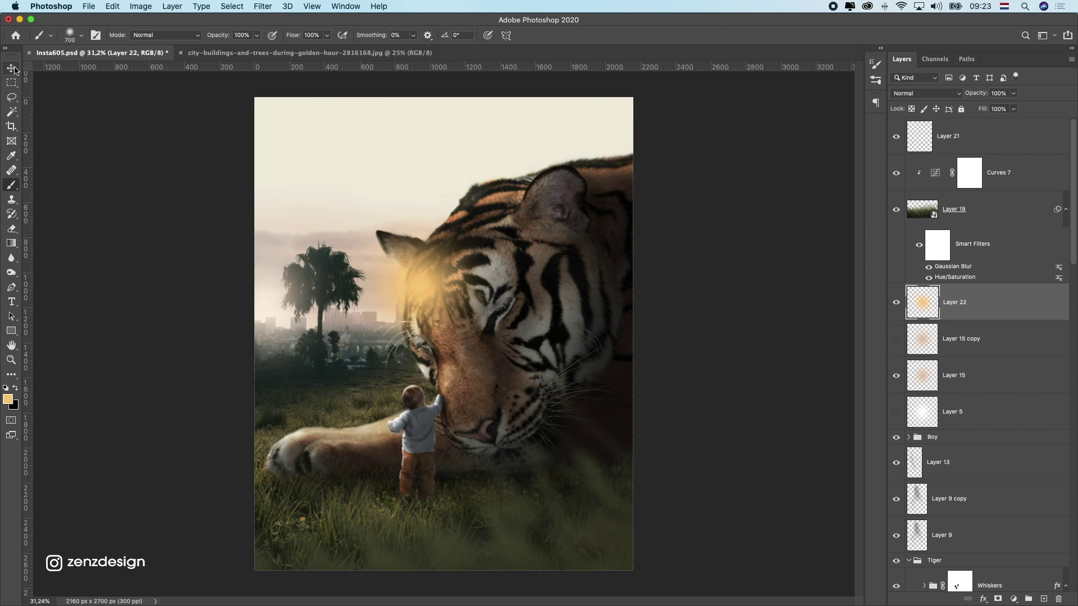
# Move the yellow dab to the horizon beside the palm tree and set its blend mode to Overlay
pyautogui.press('v')
pyautogui.moveTo(397, 240); pyautogui.dragTo(294, 298)
pyautogui.click(925, 93)
pyautogui.click(905, 215)
# Enlarge the yellow glow on Layer 22 and position it around the palm tree at the horizon
pyautogui.scroll(-2, 505, 314)
pyautogui.press('super+t')
pyautogui.moveTo(387, 393); pyautogui.dragTo(533, 508)
pyautogui.moveTo(427, 302)
pyautogui.mouseDown()
pyautogui.moveTo(429, 313)
pyautogui.moveTo(413, 304)
pyautogui.mouseUp()
pyautogui.press('Return')
# Adjust the color of the Layer 22 glow with Hue/Saturation
pyautogui.press('super+u')
pyautogui.moveTo(571, 147); pyautogui.dragTo(717, 123)
pyautogui.moveTo(661, 224); pyautogui.dragTo(655, 253)
pyautogui.click(784, 145)
pyautogui.scroll(-5, 466, 328)
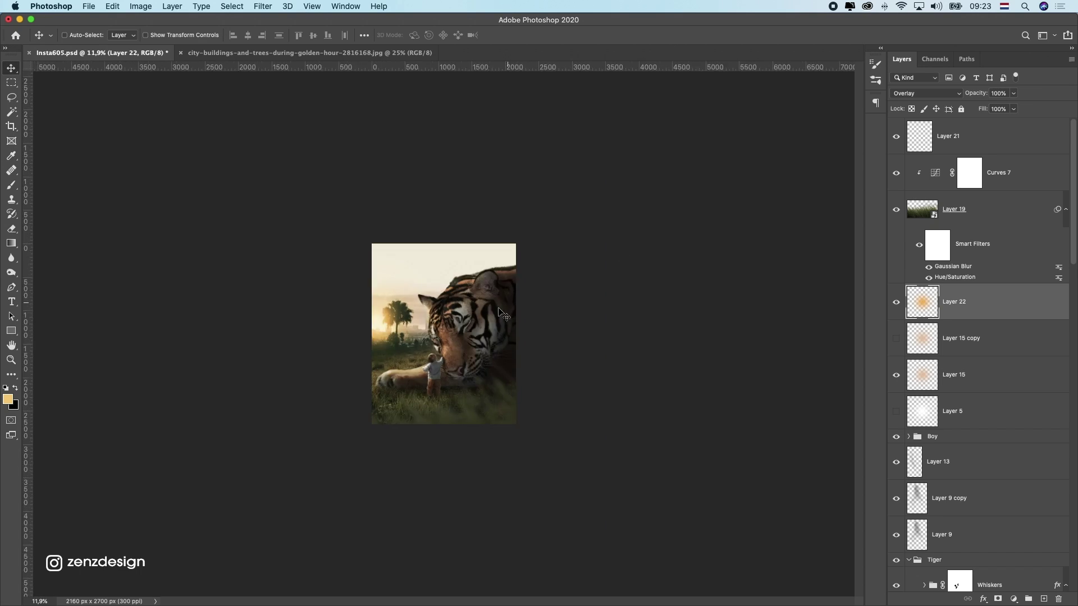
pyautogui.scroll(5, 464, 329)
pyautogui.scroll(-1, 509, 233)
# Check Layer 12's shading in the Tiger group and add a clipped layer above it, filled with 50% Gray in Overlay mode
pyautogui.scroll(-10, 952, 414)
pyautogui.click(953, 372)
pyautogui.click(898, 371)
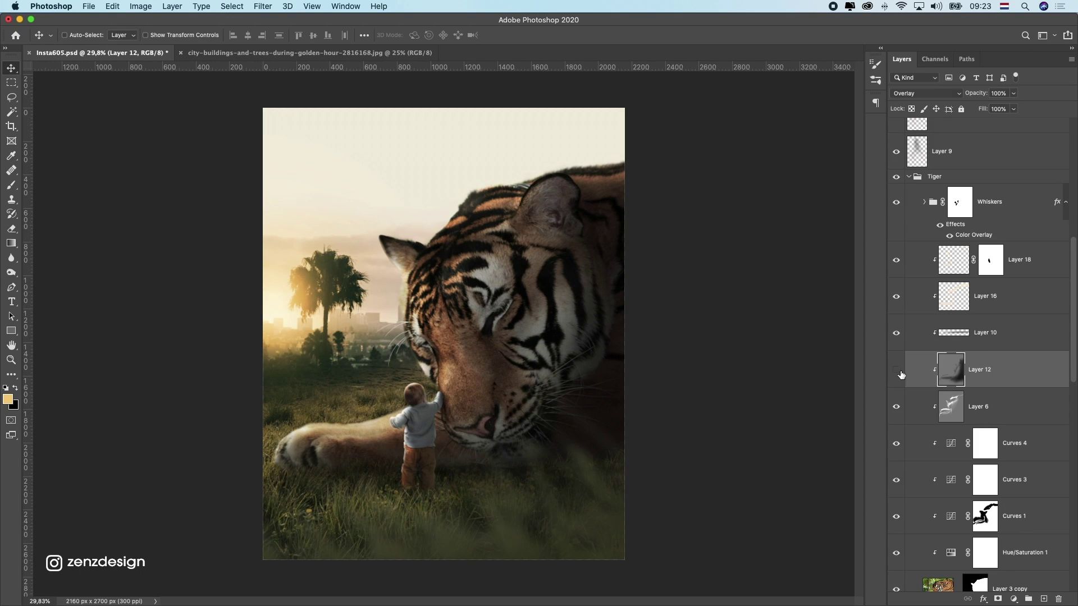
pyautogui.click(1044, 598)
pyautogui.click(140, 6)
pyautogui.moveTo(112, 6)
pyautogui.click(140, 185)
pyautogui.press('Return')
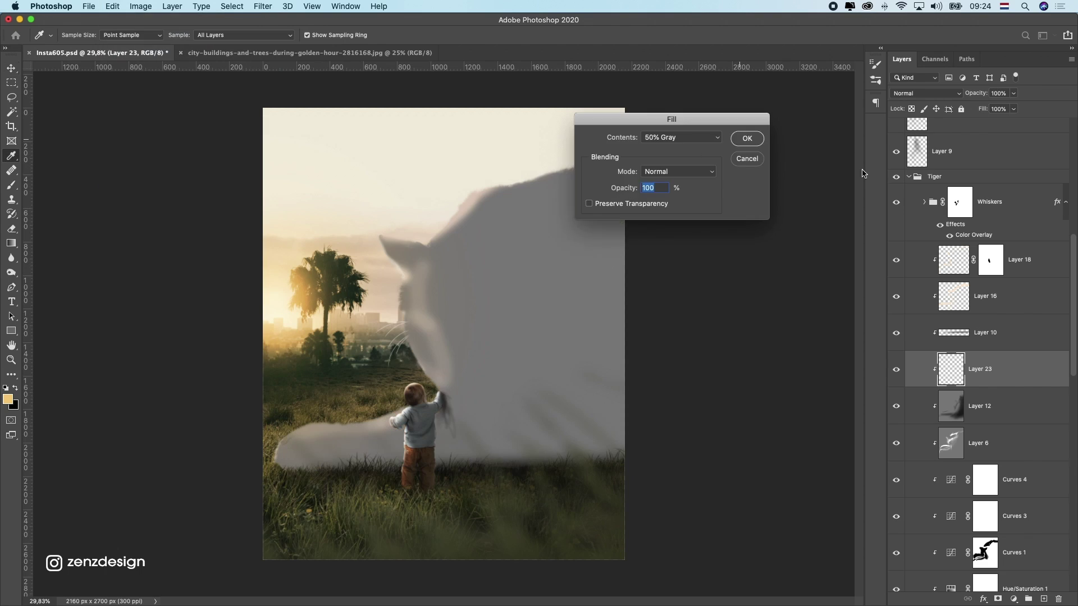
pyautogui.click(908, 93)
pyautogui.click(906, 214)
# Try dodging the highlights on the tiger's cheek and muzzle with the exposure at 38%
pyautogui.click(11, 272)
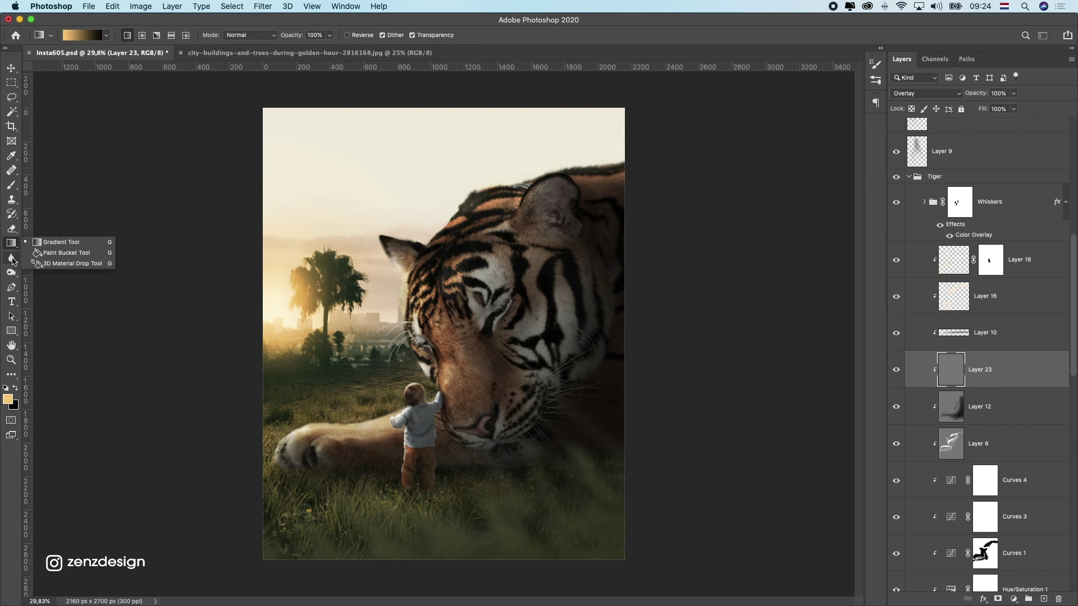
pyautogui.click(51, 241)
pyautogui.click(236, 34)
pyautogui.moveTo(538, 303); pyautogui.dragTo(524, 410)
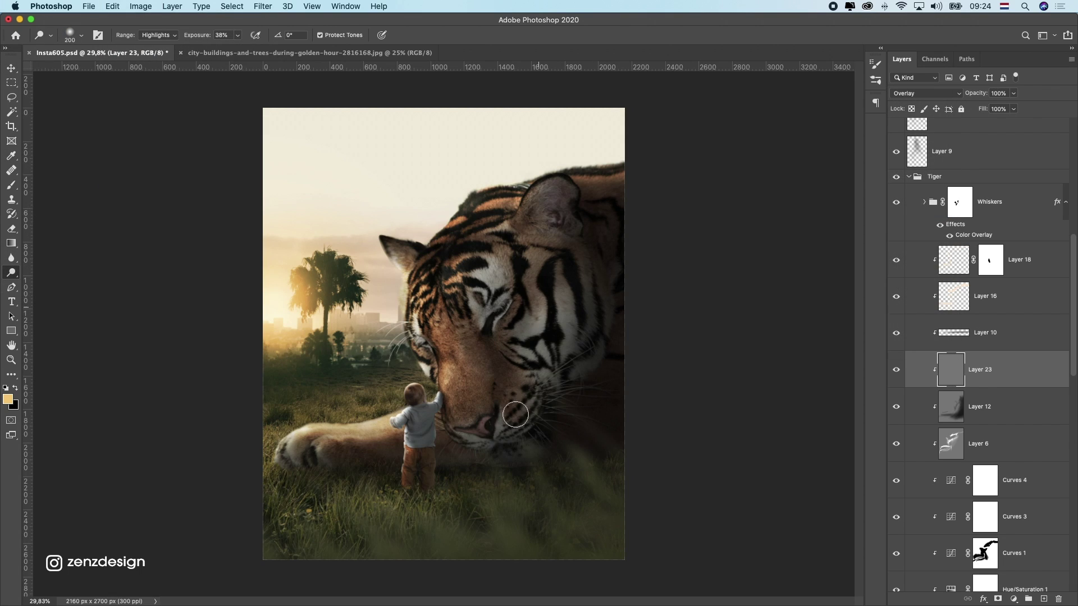
# Burn the highlights down the tiger's cheek to the muzzle on Layer 23, with range Highlights and exposure 36%
pyautogui.rightClick(14, 274)
pyautogui.click(55, 282)
pyautogui.click(241, 35)
pyautogui.moveTo(242, 50); pyautogui.dragTo(251, 49)
pyautogui.click(170, 36)
pyautogui.click(168, 51)
pyautogui.press('super+z')
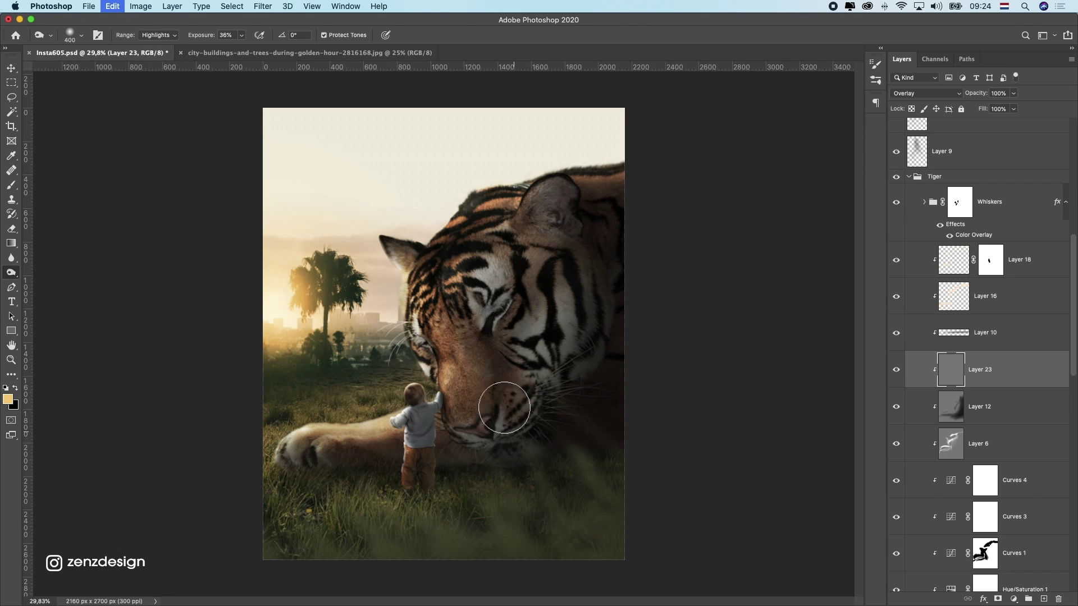
pyautogui.moveTo(533, 317); pyautogui.dragTo(507, 416)
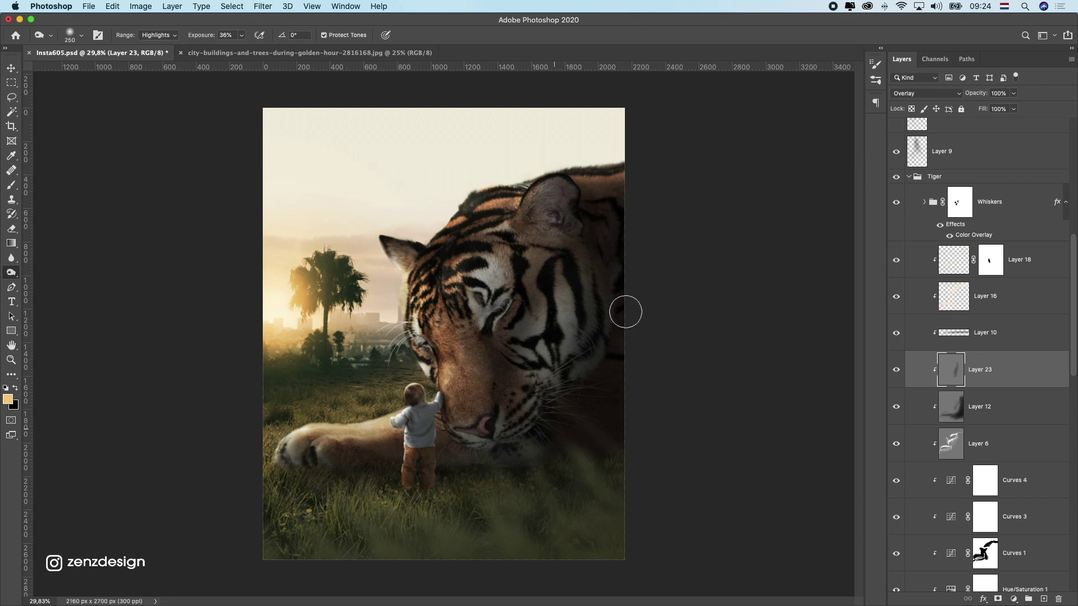
# Burn the midtones on the tiger's cheek with the exposure at 22%, redoing the first stroke
pyautogui.click(159, 35)
pyautogui.click(159, 25)
pyautogui.click(241, 36)
pyautogui.moveTo(241, 49); pyautogui.dragTo(234, 49)
pyautogui.press('super+z')
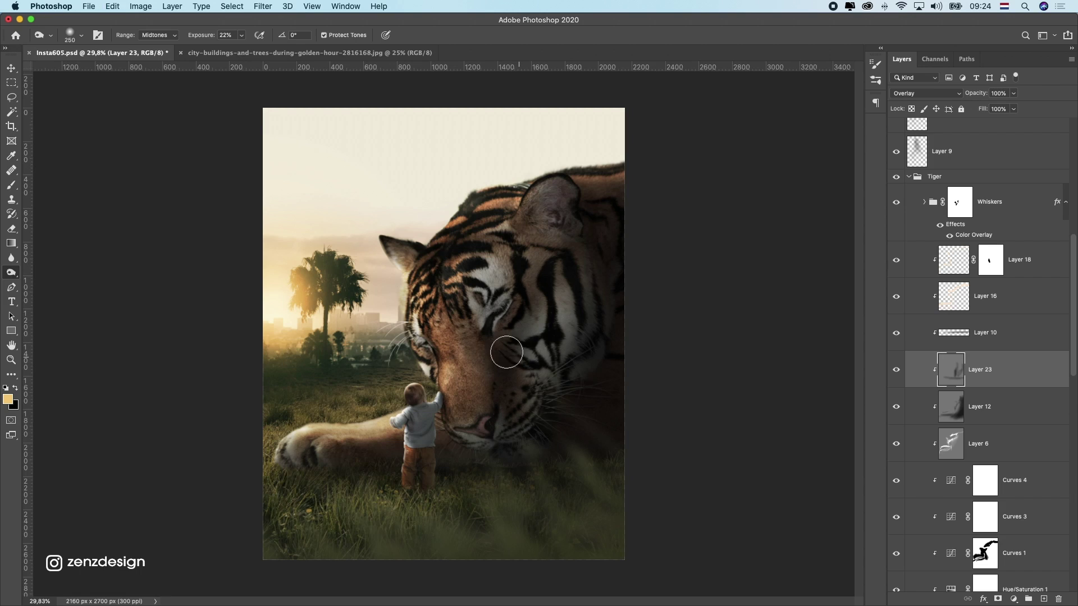
pyautogui.moveTo(540, 264); pyautogui.dragTo(531, 324)
# Set the Burn tool to range Shadows with 15% exposure and undo the last burn stroke
pyautogui.scroll(1, 530, 323)
pyautogui.click(159, 36)
pyautogui.click(159, 25)
pyautogui.click(242, 36)
pyautogui.moveTo(241, 49); pyautogui.dragTo(238, 51)
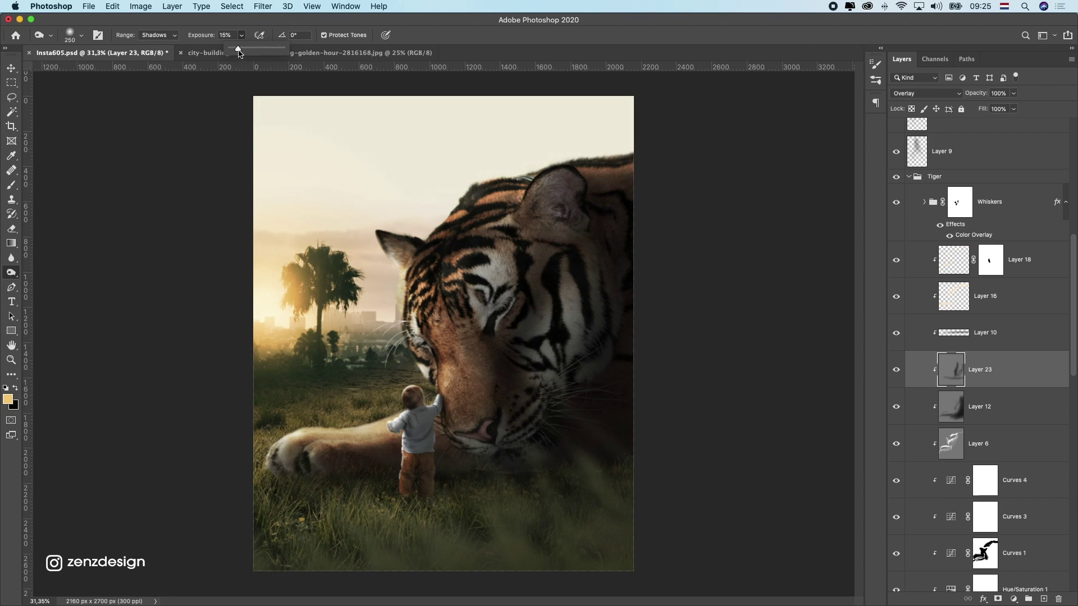
pyautogui.scroll(-4, 404, 454)
pyautogui.press('super+z')
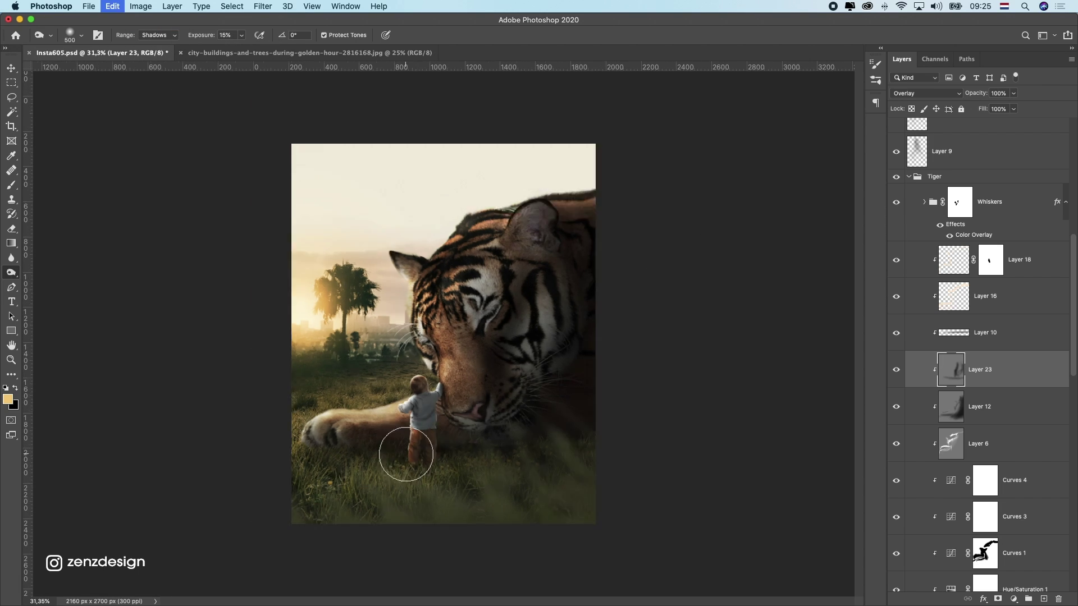
# Compare the tiger with and without the Layer 23 shading and set that layer's opacity to 79%
pyautogui.click(896, 370)
pyautogui.click(897, 370)
pyautogui.click(1014, 94)
pyautogui.moveTo(1014, 107); pyautogui.dragTo(1002, 108)
pyautogui.scroll(4, 434, 410)
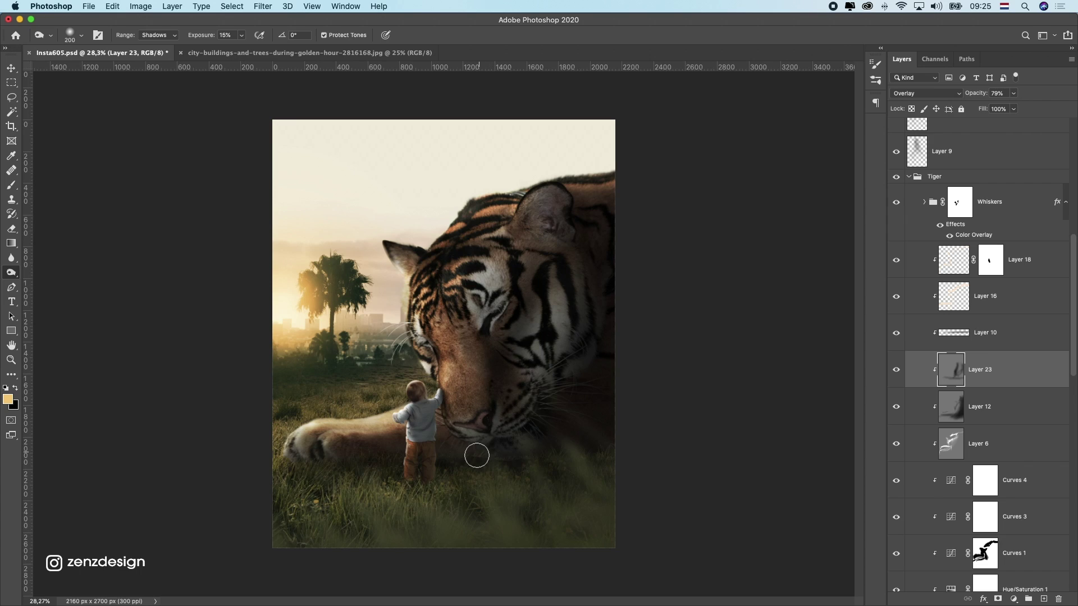
pyautogui.scroll(-1, 415, 477)
# Add a new clipped layer above Layer 16 in the Tiger group
pyautogui.click(11, 67)
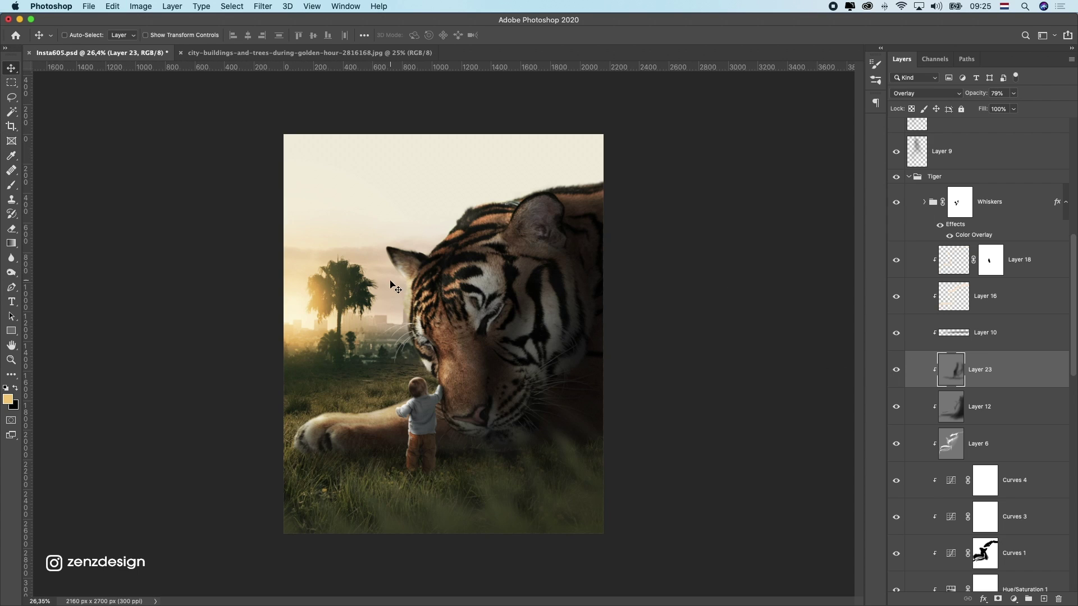
pyautogui.scroll(3, 418, 453)
pyautogui.keyDown('super'); pyautogui.click(419, 456); pyautogui.keyUp('super')
pyautogui.scroll(-10, 967, 432)
pyautogui.click(1023, 374)
pyautogui.scroll(5, 1024, 314)
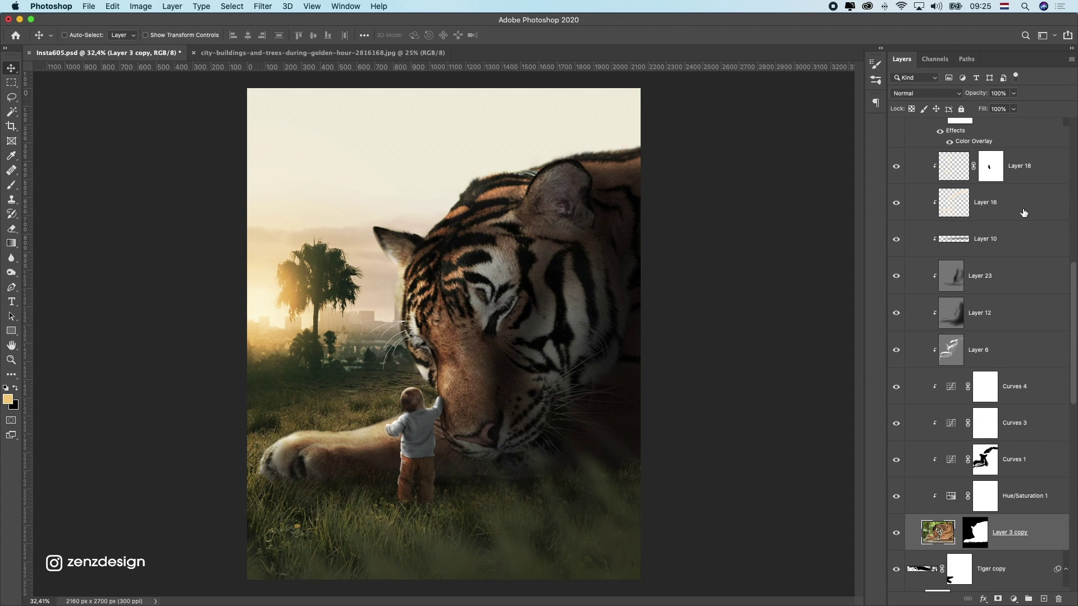
pyautogui.click(1025, 208)
pyautogui.click(1044, 599)
# Reduce the soft brush to 100 px, try a yellow stroke along the tiger's front paw and undo it
pyautogui.press('b')
pyautogui.press('[')
pyautogui.press('[')
pyautogui.press('[')
pyautogui.press('[')
pyautogui.press('[')
pyautogui.press('[')
pyautogui.press('[')
pyautogui.press('[')
pyautogui.press('[')
pyautogui.moveTo(299, 430); pyautogui.dragTo(398, 413)
pyautogui.press('super+z')
# Paint yellow light on the tiger with the brush at 47% opacity, setting Layer 24 to Overlay at 35% opacity
pyautogui.click(82, 36)
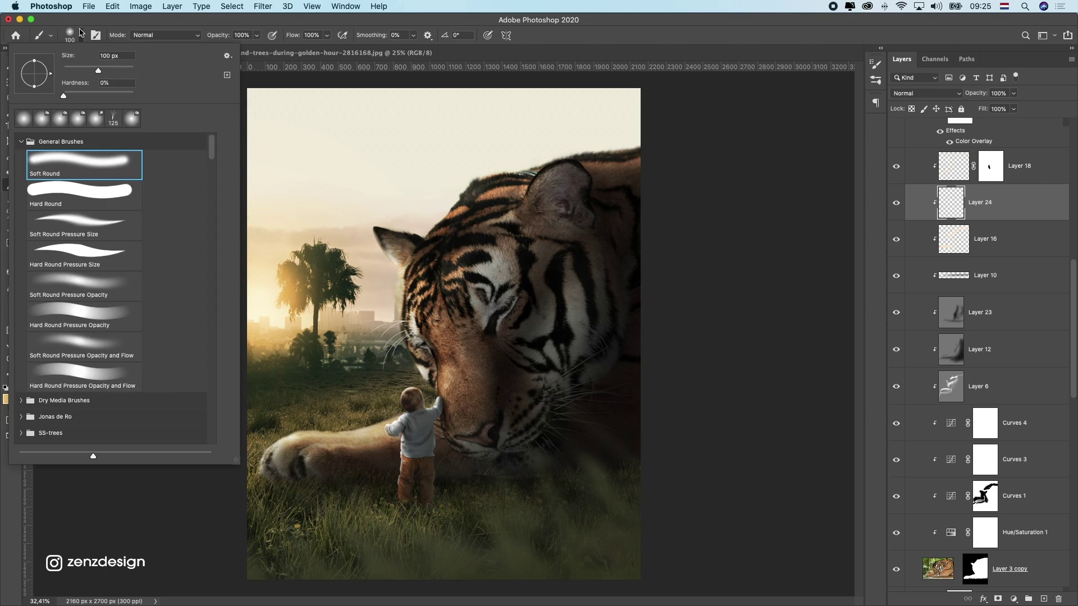
pyautogui.click(257, 36)
pyautogui.moveTo(258, 48); pyautogui.dragTo(230, 49)
pyautogui.click(926, 93)
pyautogui.click(904, 187)
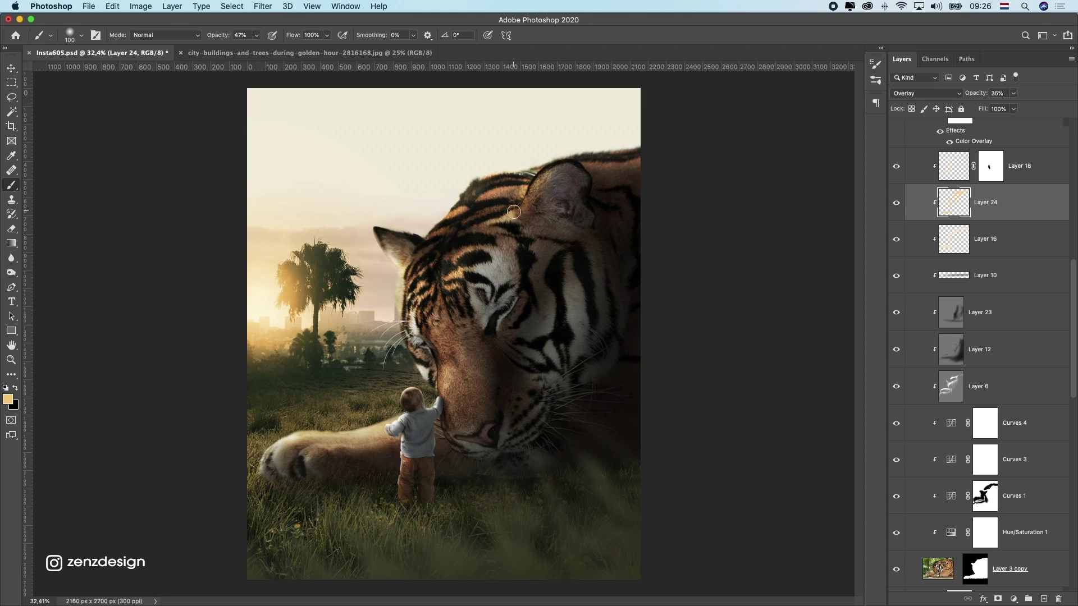
# Broaden the yellow light on the tiger with a 300 px brush and set Layer 24's opacity to 27%
pyautogui.scroll(-3, 352, 391)
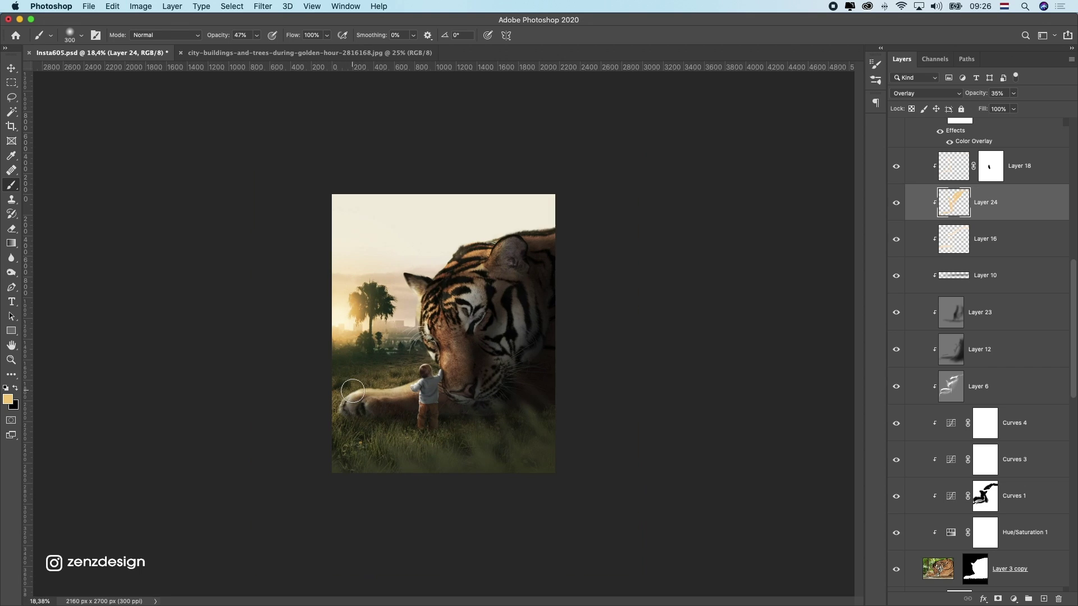
pyautogui.scroll(3, 540, 280)
pyautogui.click(926, 93)
pyautogui.click(1012, 91)
pyautogui.click(1013, 94)
pyautogui.moveTo(1012, 107); pyautogui.dragTo(1009, 107)
pyautogui.scroll(-1, 419, 327)
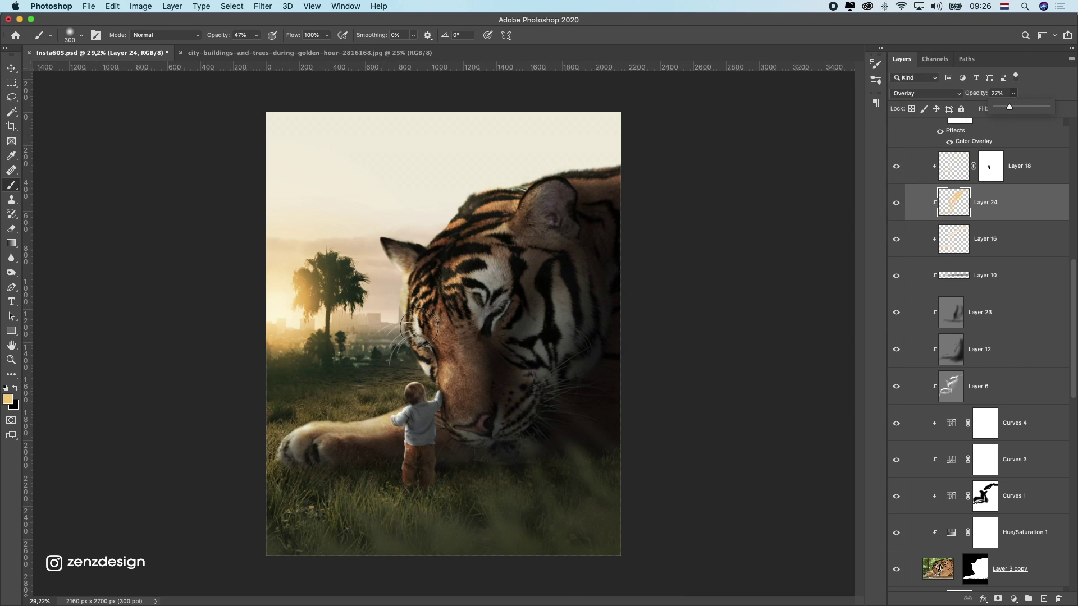
# Darken the tiger's shadow side on Layer 12 with the Burn tool, using the Shadows range and 15% exposure
pyautogui.click(911, 362)
pyautogui.click(12, 272)
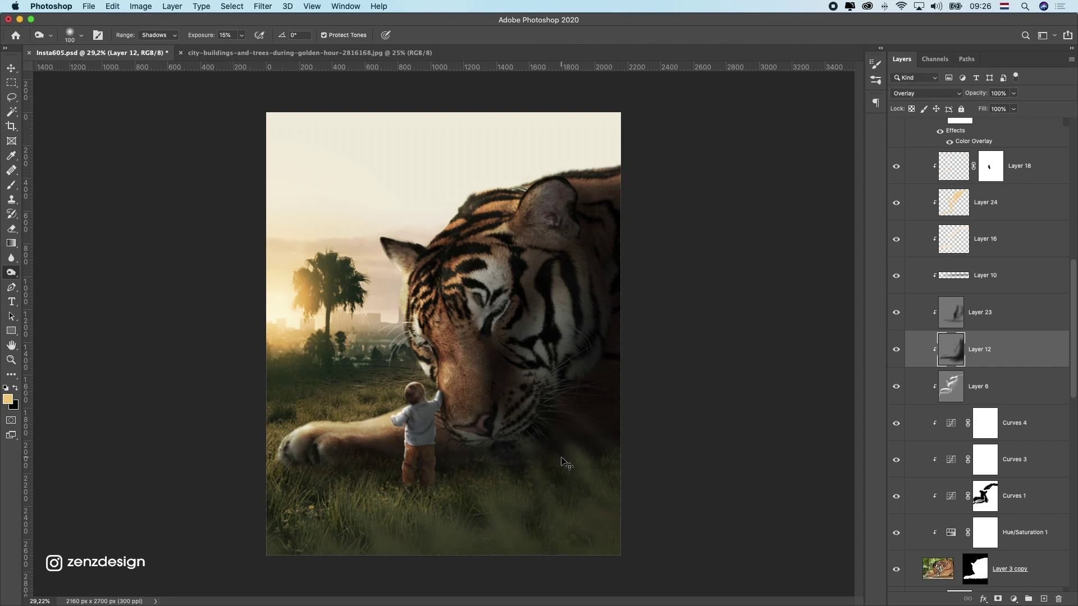
pyautogui.scroll(-5, 534, 366)
pyautogui.scroll(5, 534, 366)
# Set the area surrounding the canvas to black, then settle on Dark Gray
pyautogui.rightClick(688, 252)
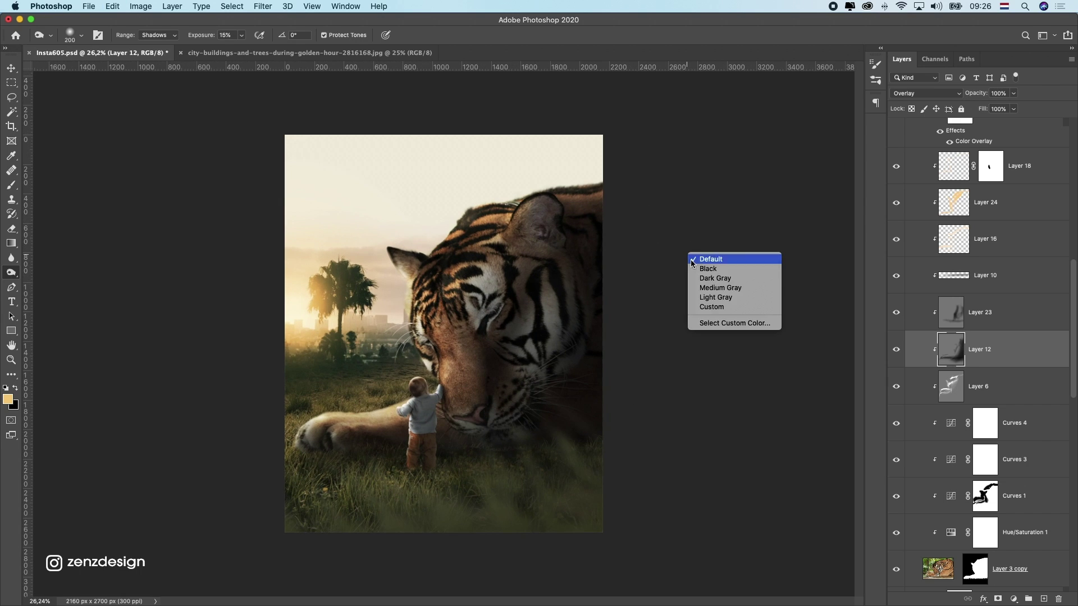
pyautogui.click(702, 267)
pyautogui.rightClick(701, 255)
pyautogui.click(717, 281)
# Add a new layer named shadow in Multiply mode below shadow 2, with near-black as the foreground color
pyautogui.scroll(1, 294, 429)
pyautogui.scroll(-5, 983, 393)
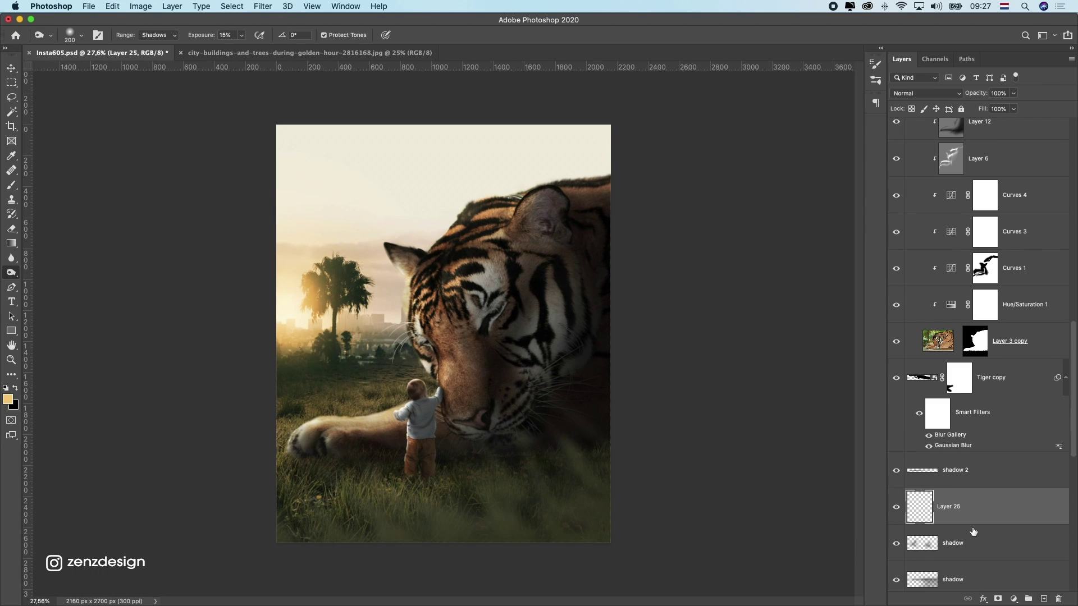
pyautogui.click(963, 507)
pyautogui.click(8, 399)
pyautogui.click(371, 478)
pyautogui.press('Return')
# Paint a soft ground shadow under the tiger with a 100 px brush at 35% opacity and 29% flow, comparing it with the layer hidden
pyautogui.press('o')
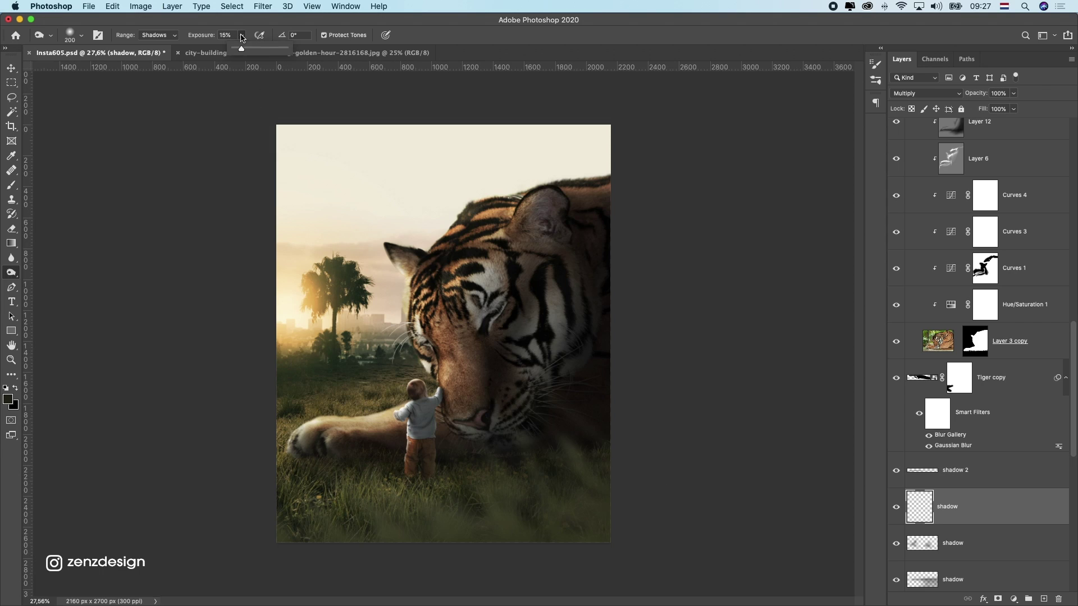
pyautogui.press('b')
pyautogui.click(258, 36)
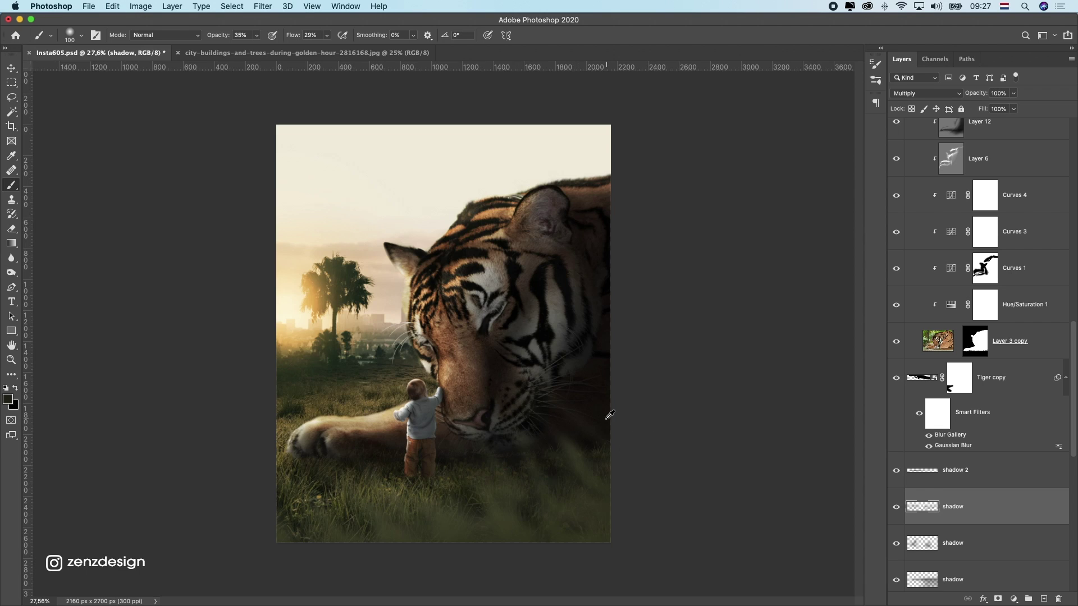
pyautogui.scroll(1, 610, 414)
pyautogui.click(895, 508)
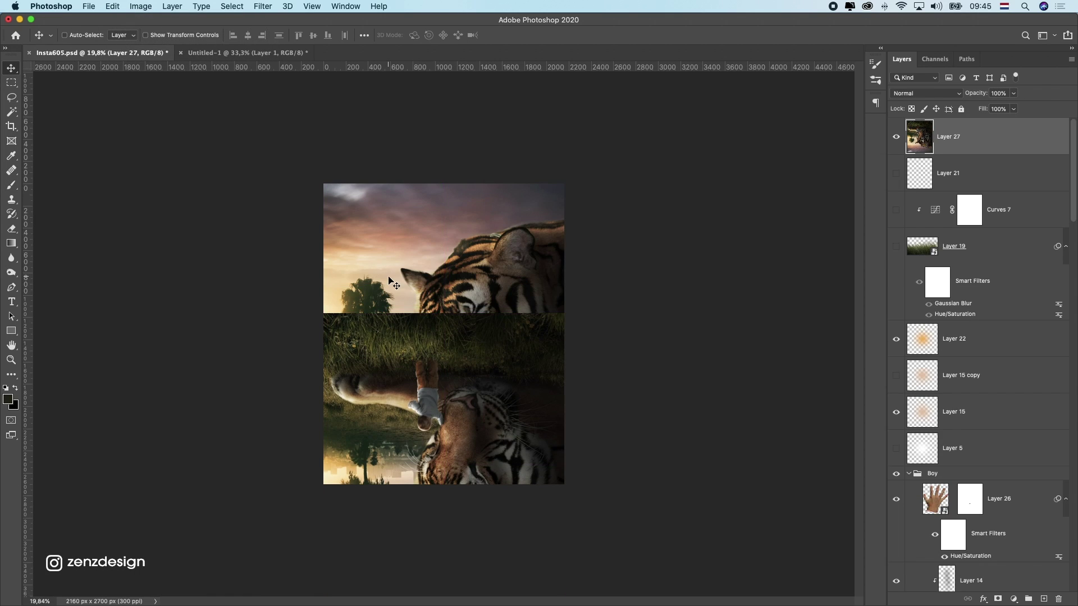
# Distort the flipped composite on Layer 27 with the Displace filter, using the water-ripple displacement PSD as the map
pyautogui.click(263, 6)
pyautogui.moveTo(329, 154)
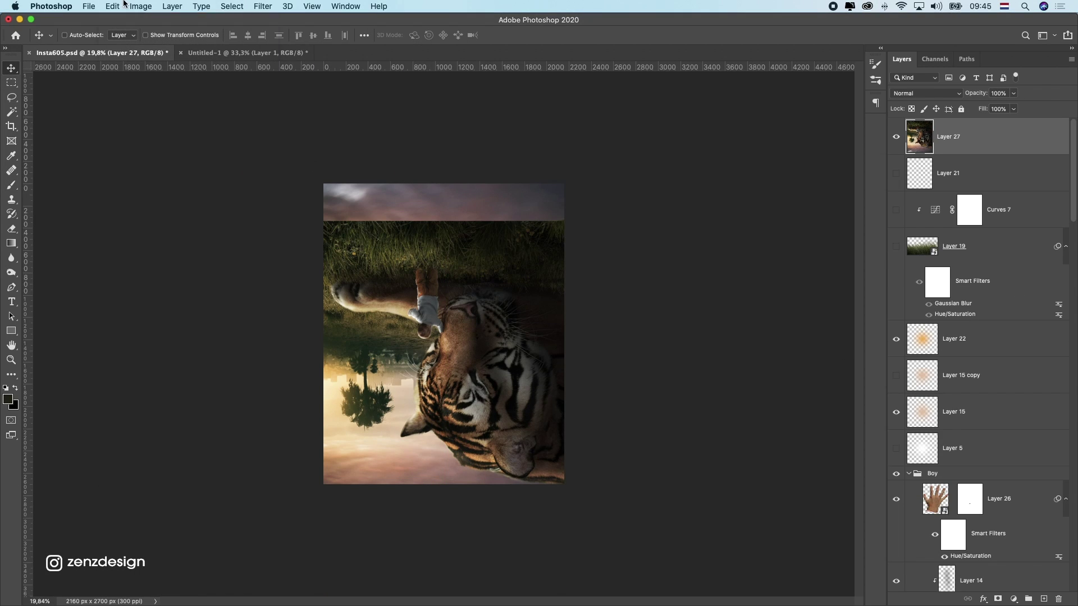
pyautogui.click(263, 6)
pyautogui.click(449, 162)
pyautogui.click(691, 116)
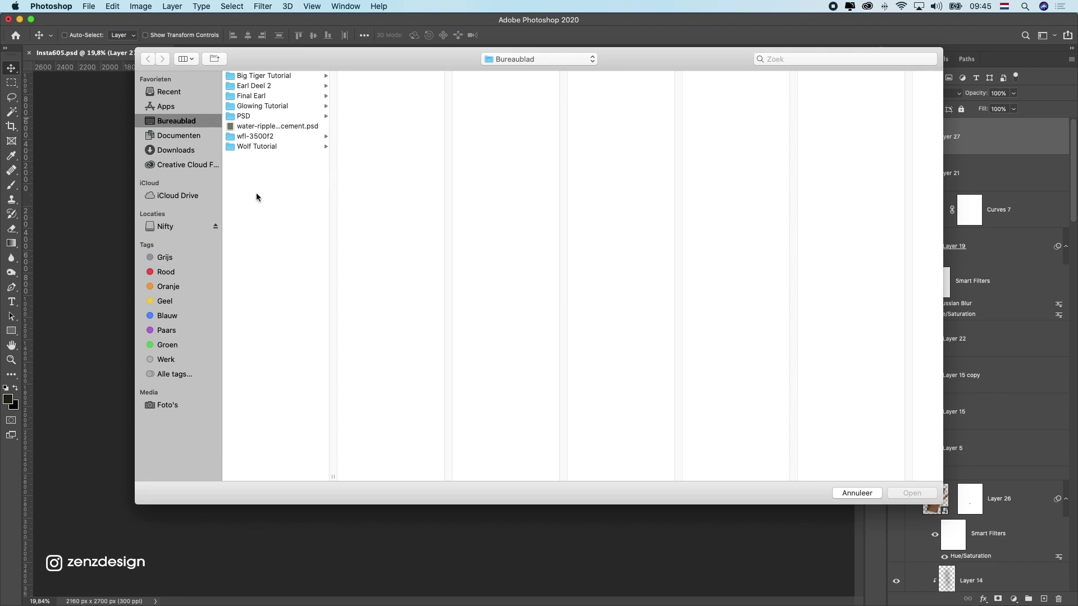
pyautogui.click(265, 132)
pyautogui.click(914, 492)
# Move the rippled reflection down to the meadow's lower edge and blend its upper edge into the grass with a layer mask
pyautogui.moveTo(487, 323); pyautogui.dragTo(488, 495)
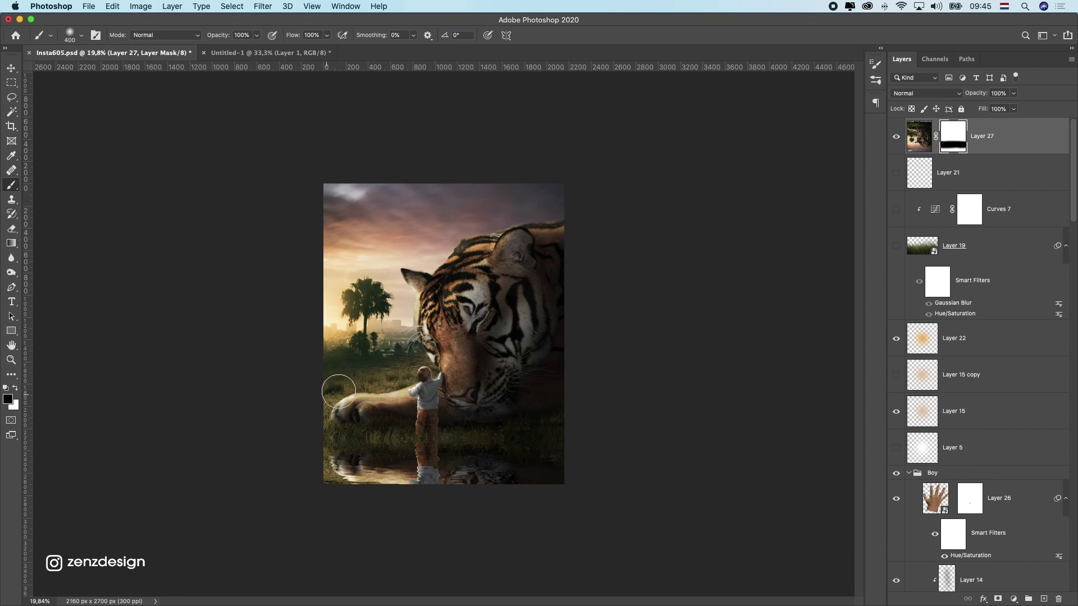
pyautogui.press('super+plus')
pyautogui.press('super+t')
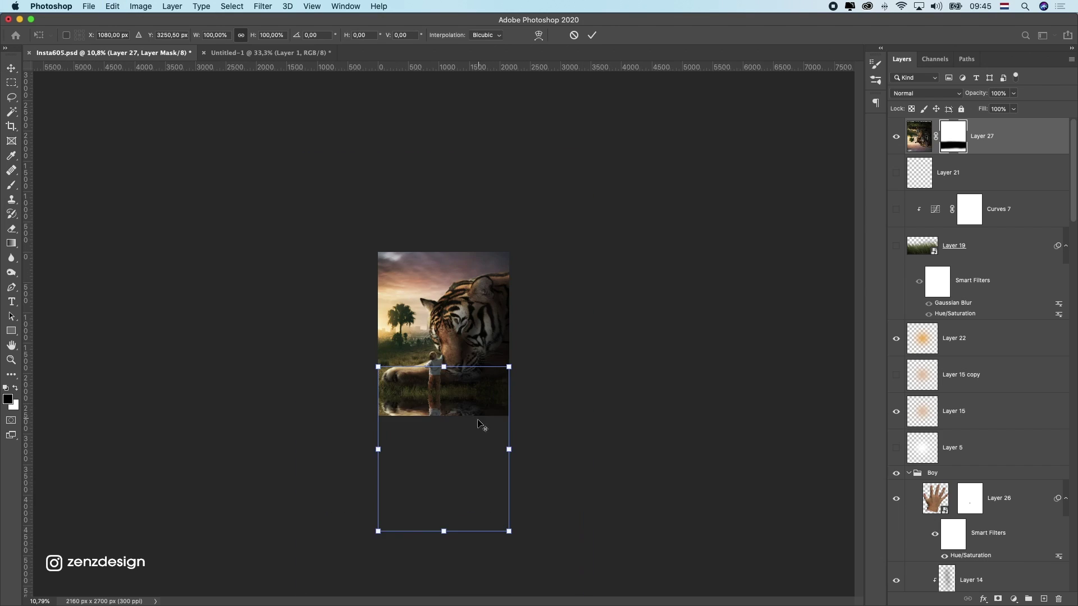
pyautogui.press('Return')
pyautogui.scroll(5, 377, 375)
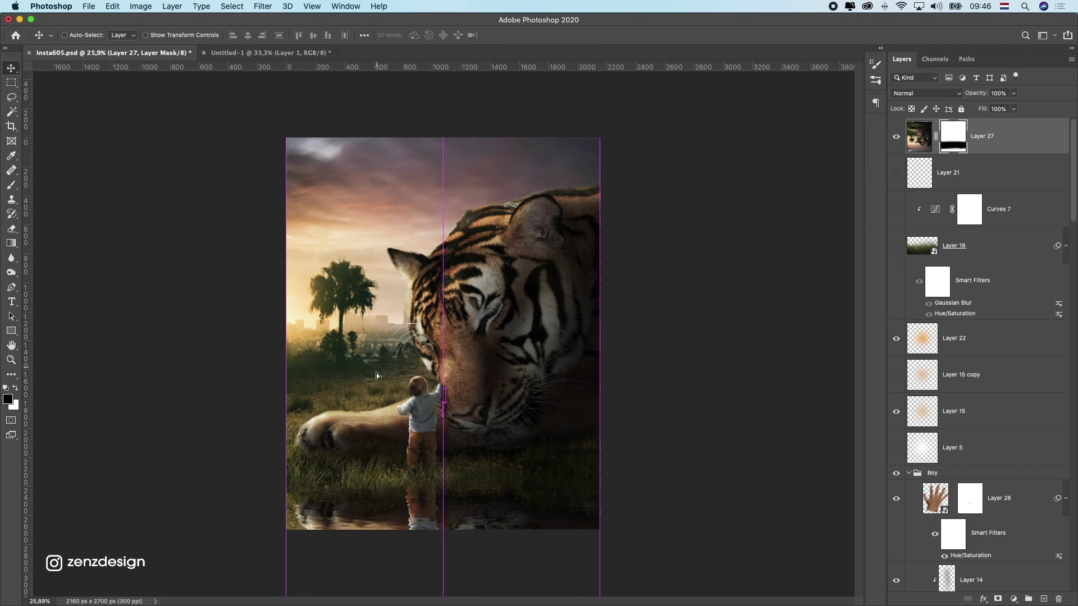
# Clip a Hue/Saturation adjustment to the reflection on Layer 27 with saturation at -20
pyautogui.click(1013, 599)
pyautogui.click(1005, 491)
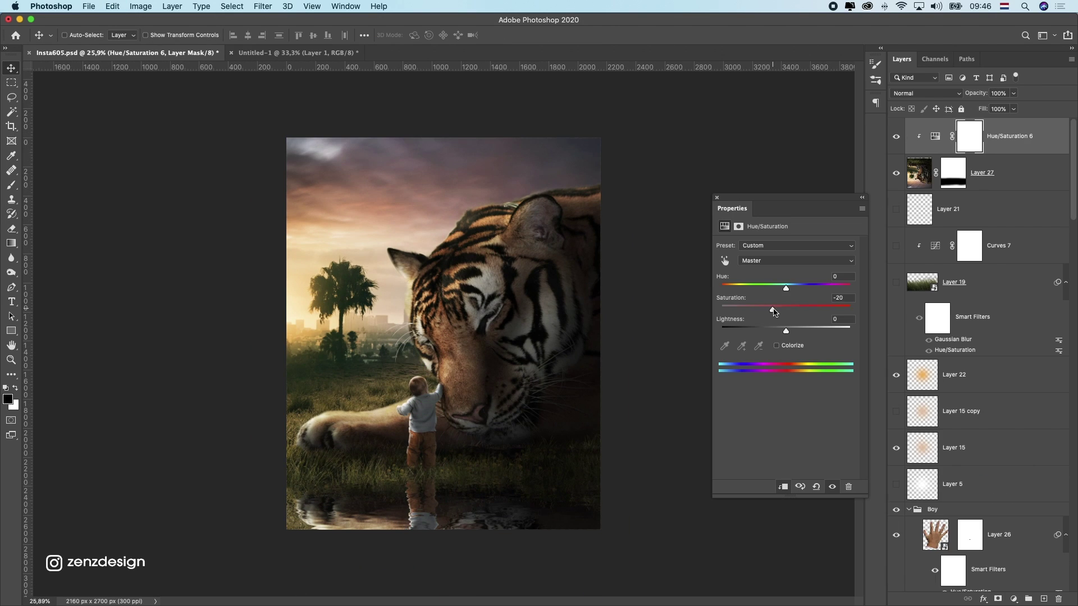
pyautogui.click(717, 198)
# Refine Layer 27's mask along the waterline below the boy with a 90 px black brush
pyautogui.press('b')
pyautogui.scroll(4, 432, 534)
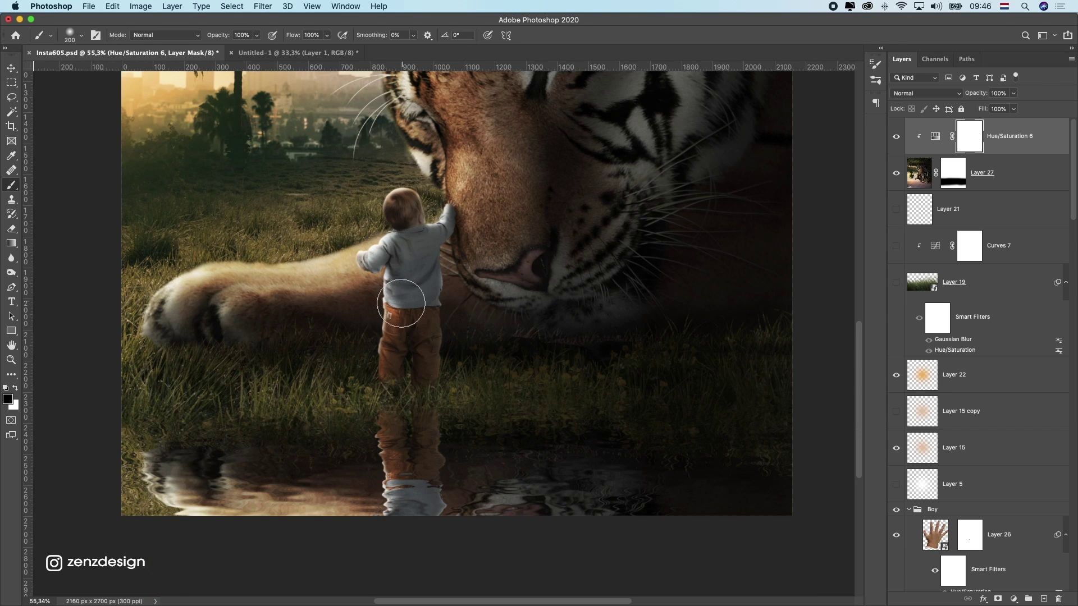
pyautogui.click(957, 172)
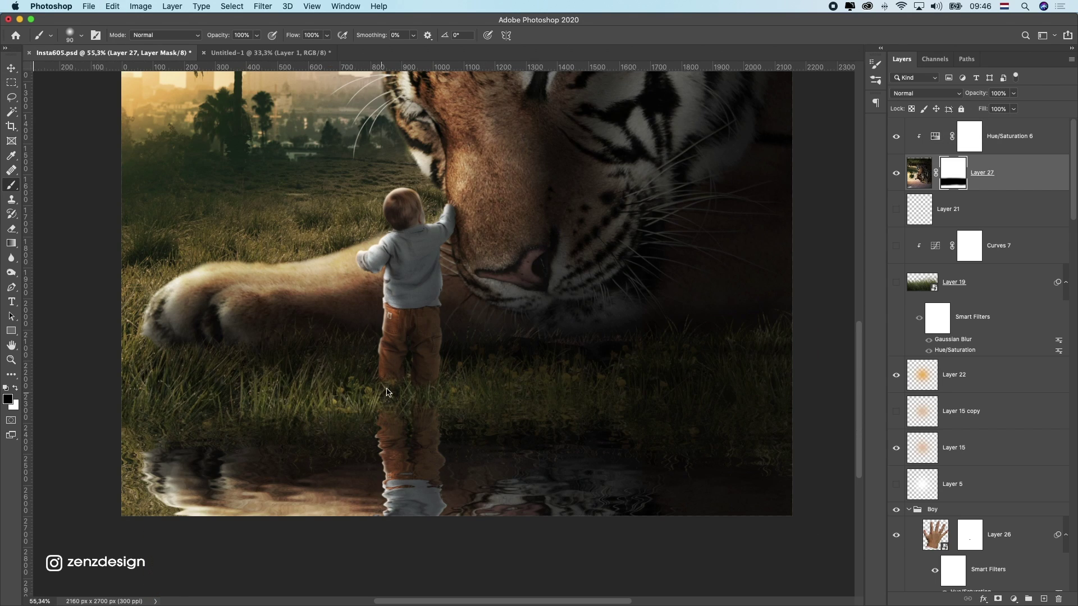
pyautogui.scroll(-5, 670, 440)
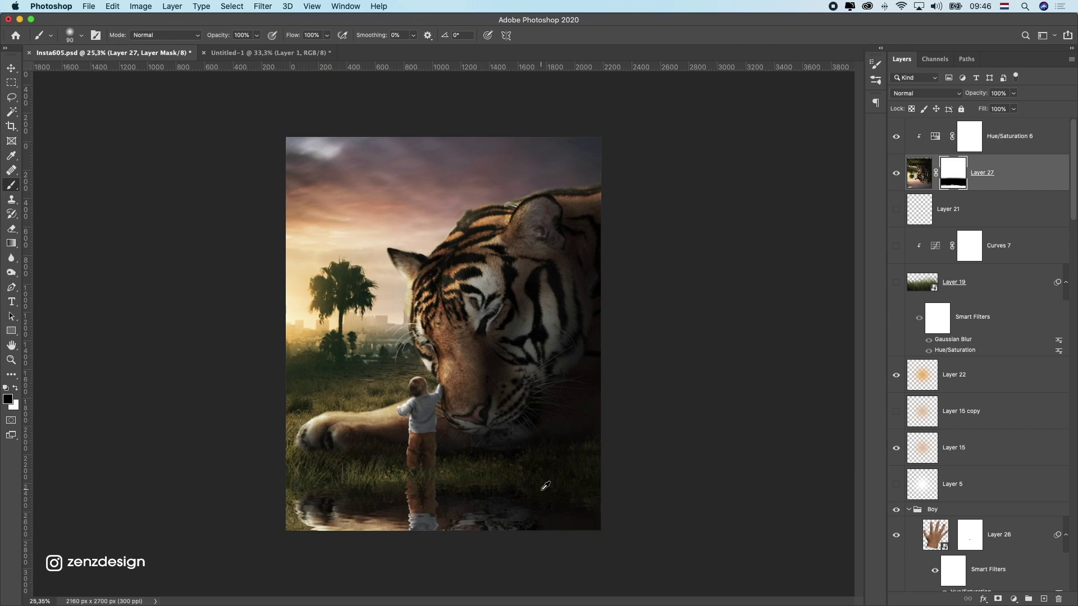
pyautogui.scroll(1, 646, 530)
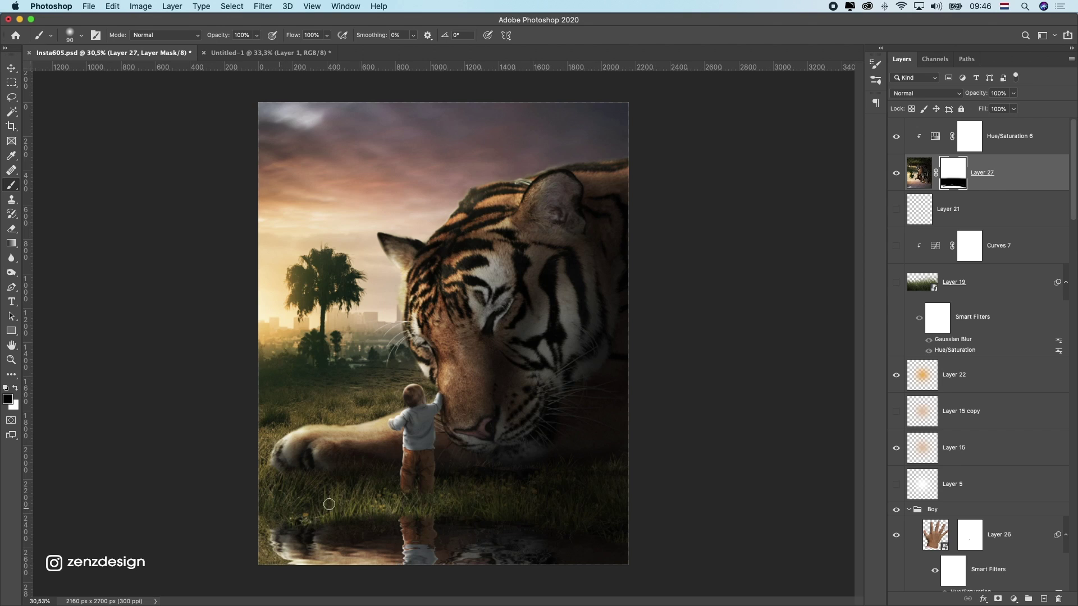
pyautogui.scroll(3, 497, 438)
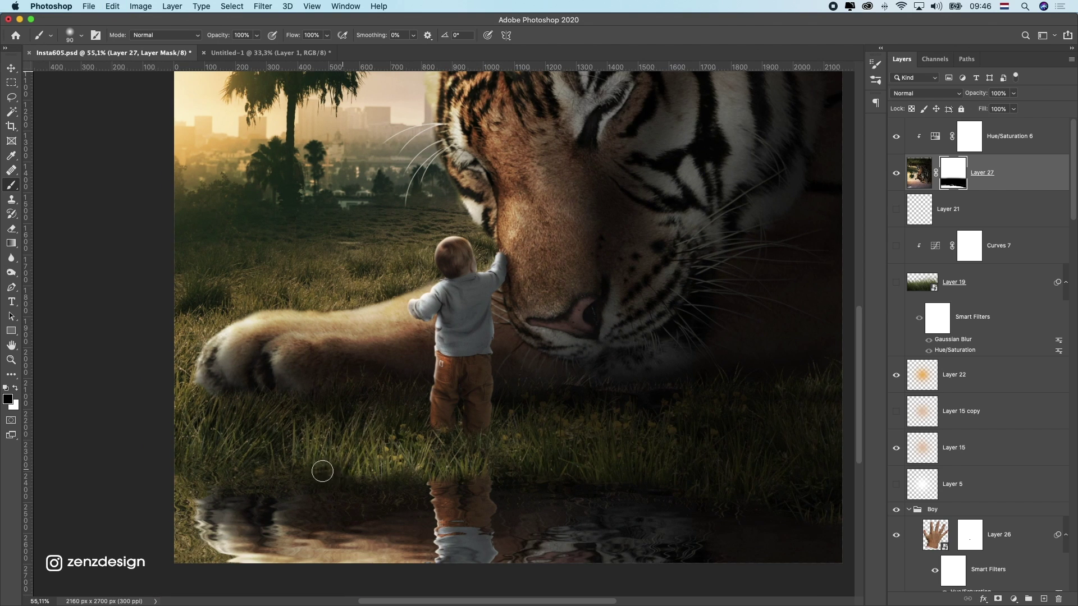
# Mask out the water along the meadow's left side with 250 px and 175 px brushes, shaping a smaller pond
pyautogui.scroll(-4, 323, 472)
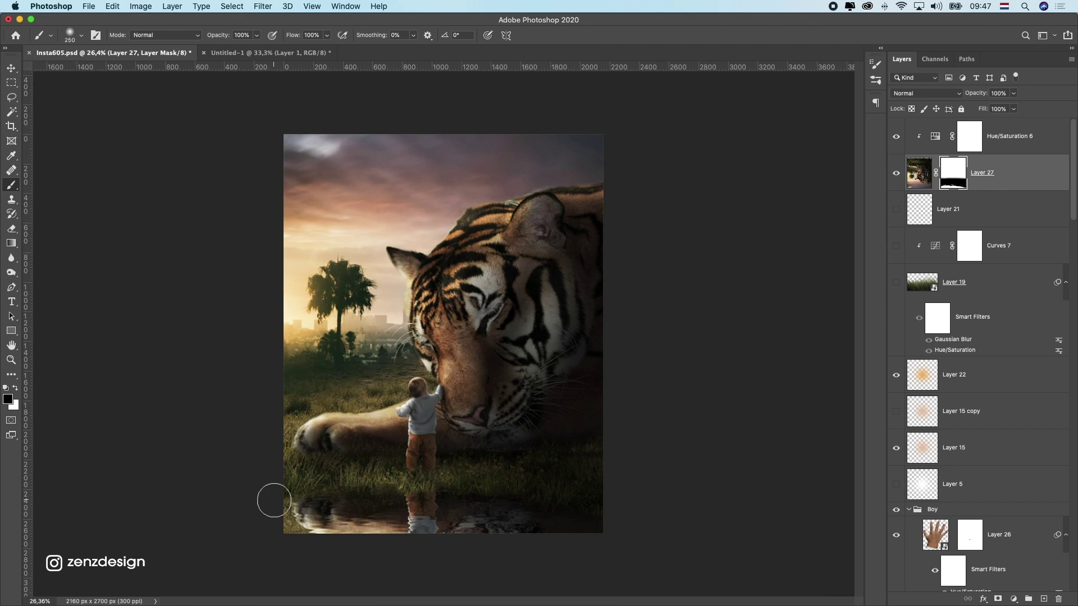
pyautogui.scroll(3, 336, 502)
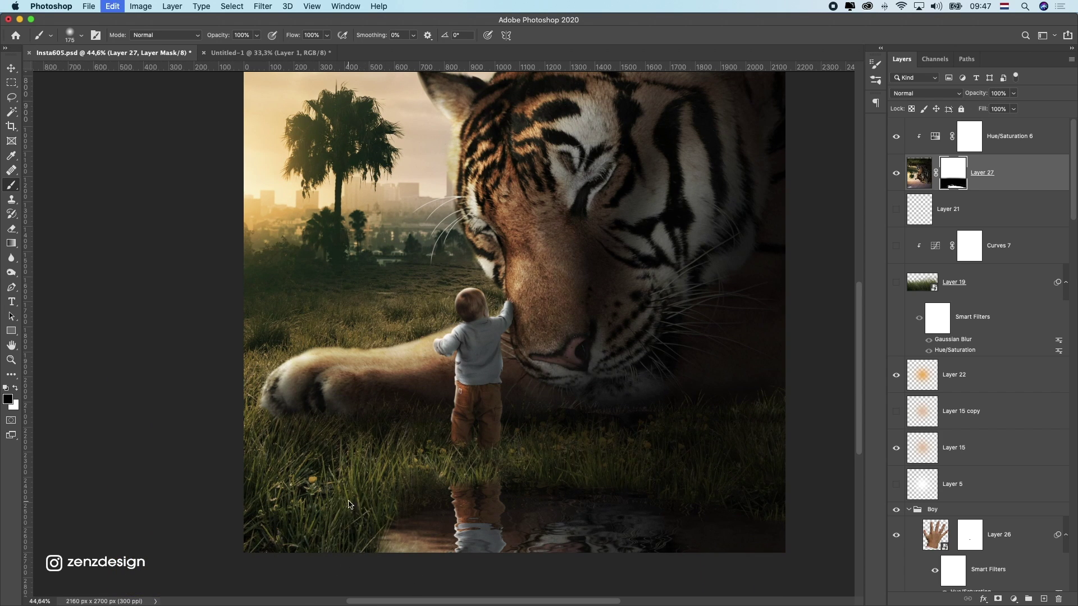
pyautogui.scroll(-3, 349, 504)
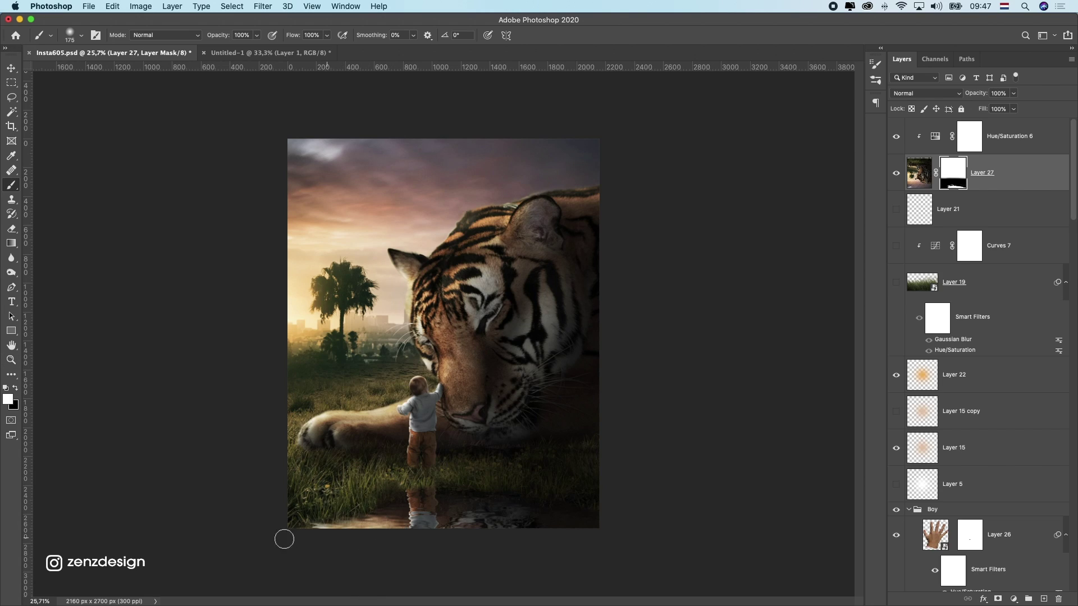
pyautogui.scroll(-2, 411, 484)
pyautogui.scroll(2, 416, 480)
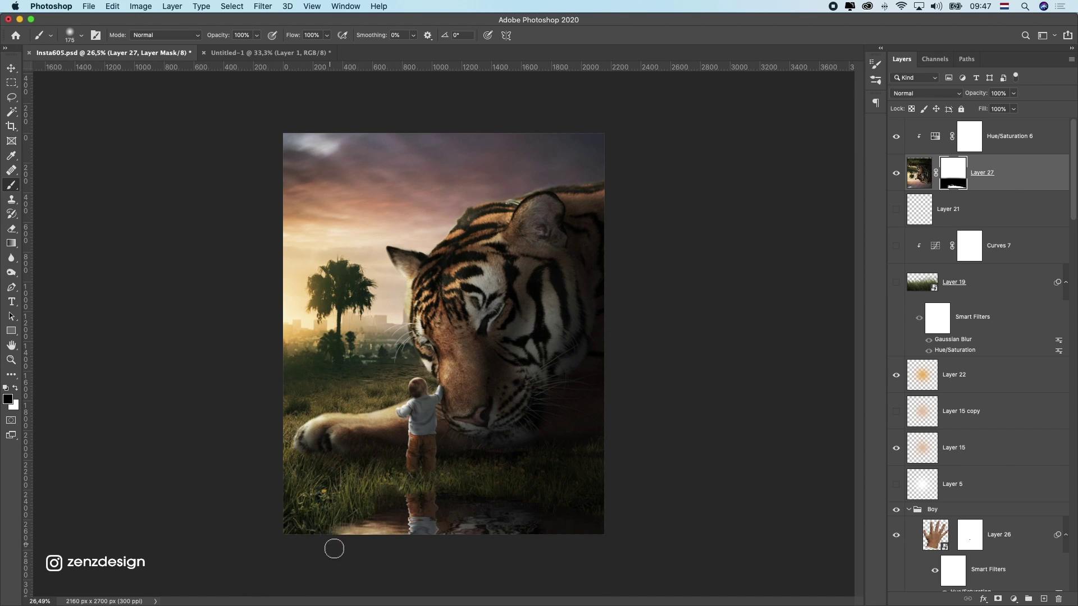
pyautogui.scroll(-3, 279, 435)
pyautogui.scroll(3, 292, 429)
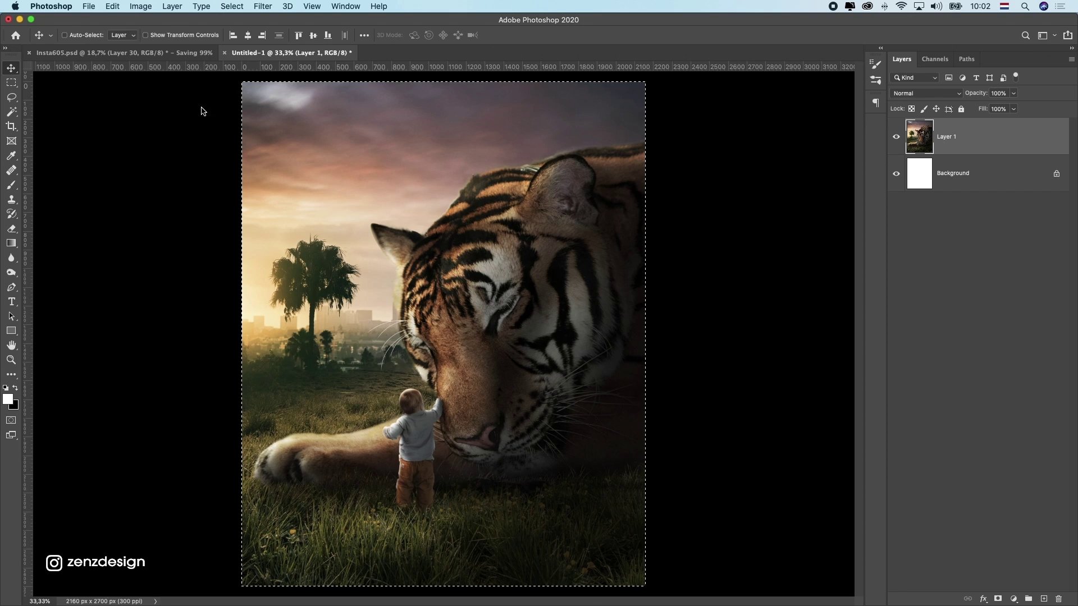
# Close the Untitled-1 document without saving it
pyautogui.click(181, 53)
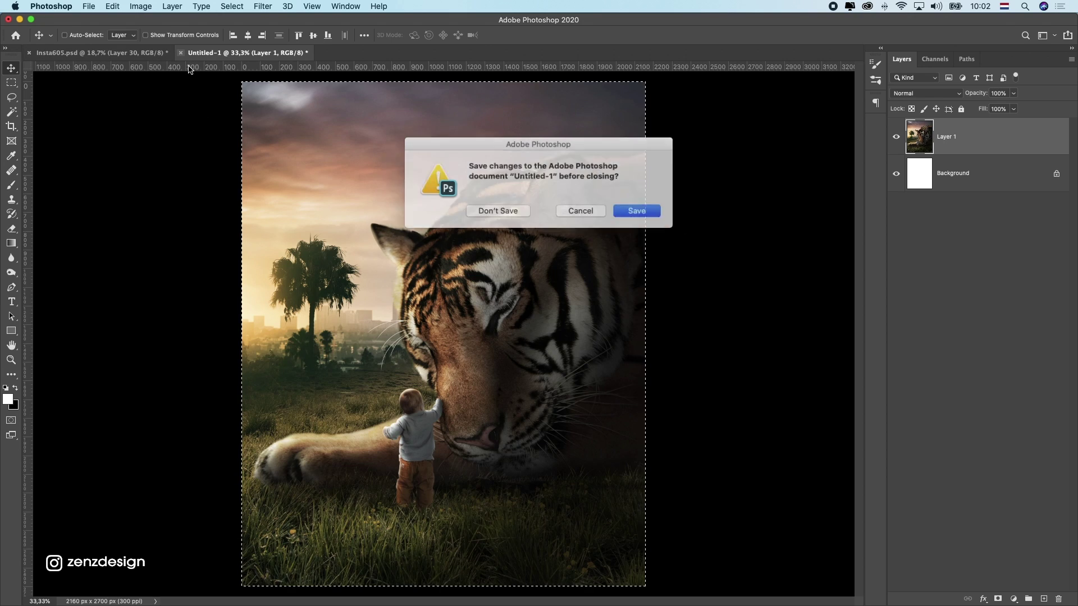
pyautogui.click(498, 210)
pyautogui.moveTo(958, 524); pyautogui.dragTo(1058, 599)
pyautogui.press('super+z')
pyautogui.press('super+z')
# Resize the night-sky image on Layer 30 and place it so its sun shines behind the mountains beside the tiger's head
pyautogui.press('super')
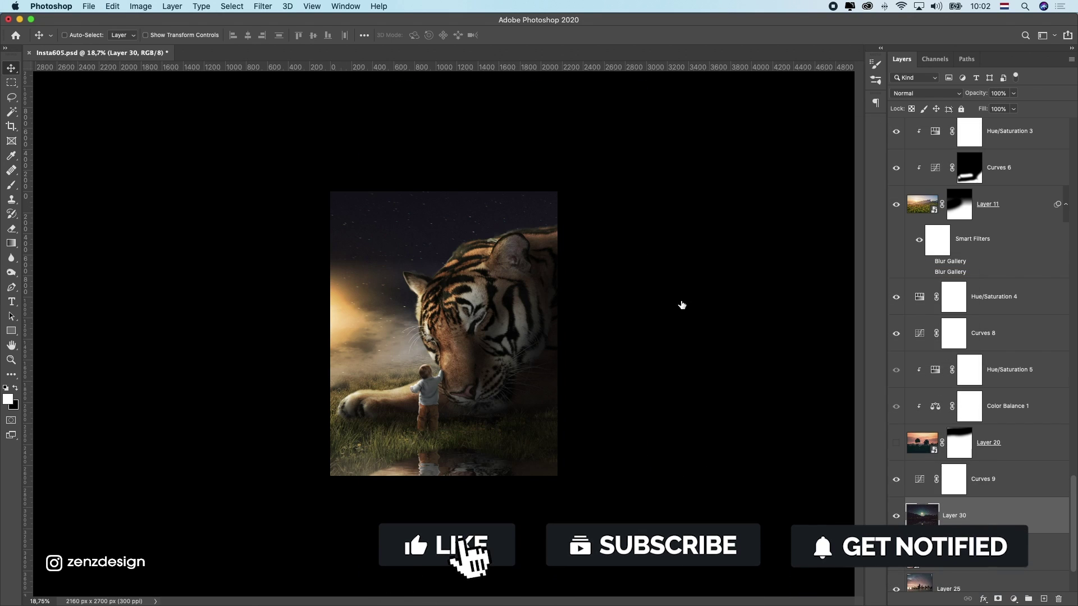
pyautogui.press('super+t')
pyautogui.moveTo(331, 192); pyautogui.dragTo(676, 423)
pyautogui.moveTo(755, 522); pyautogui.dragTo(227, 293)
pyautogui.moveTo(513, 306); pyautogui.dragTo(520, 272)
pyautogui.press('Return')
pyautogui.press('Return')
pyautogui.scroll(8, 498, 299)
pyautogui.scroll(-8, 498, 298)
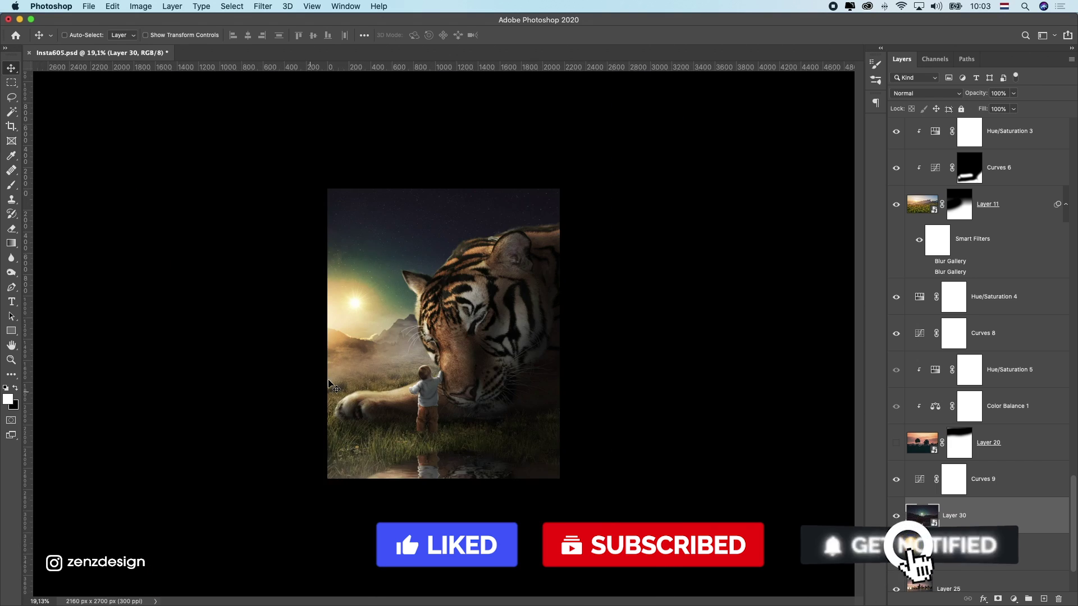
# Select the orange glow layers Layer 22 and Layer 15 together and move them over the sun in the night sky
pyautogui.scroll(7, 363, 390)
pyautogui.scroll(-4, 585, 409)
pyautogui.scroll(10, 977, 477)
pyautogui.scroll(20, 976, 460)
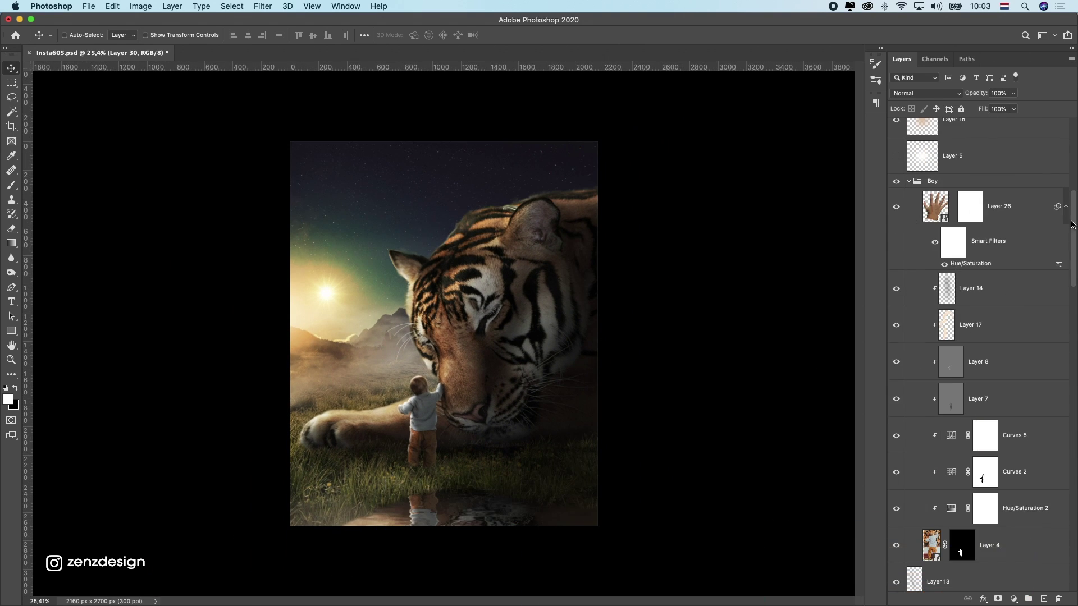
pyautogui.click(977, 411)
pyautogui.keyDown('super'); pyautogui.click(977, 484); pyautogui.keyUp('super')
pyautogui.moveTo(449, 387)
pyautogui.mouseDown()
pyautogui.moveTo(470, 355)
pyautogui.moveTo(461, 370)
pyautogui.mouseUp()
pyautogui.scroll(-8, 461, 370)
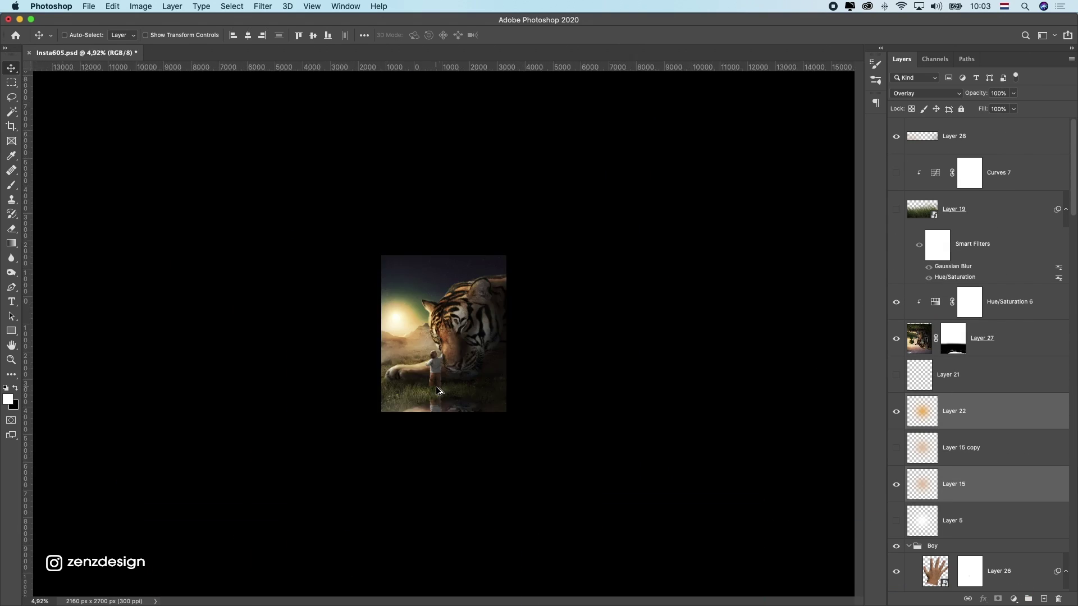
pyautogui.scroll(8, 460, 370)
pyautogui.click(1013, 93)
pyautogui.moveTo(1012, 110)
pyautogui.mouseDown()
pyautogui.moveTo(991, 110)
pyautogui.moveTo(1015, 110)
pyautogui.mouseUp()
pyautogui.click(770, 231)
pyautogui.moveTo(443, 303); pyautogui.dragTo(377, 301)
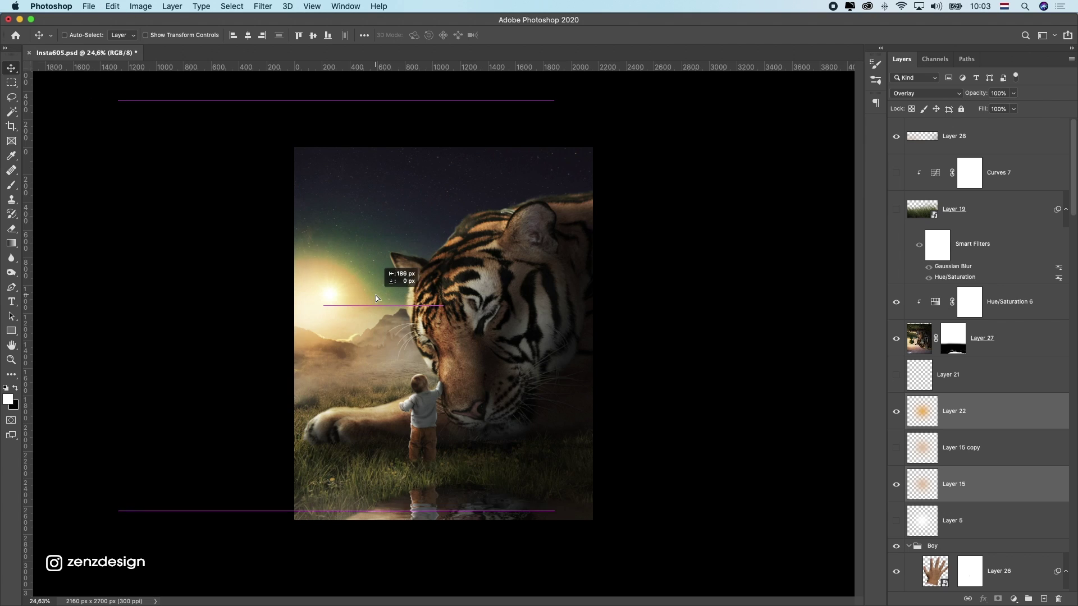
# Select the night-sky Layer 30 and fine-tune its position behind the tiger to line up with the glow
pyautogui.scroll(-20, 976, 461)
pyautogui.click(977, 574)
pyautogui.moveTo(538, 172); pyautogui.dragTo(491, 205)
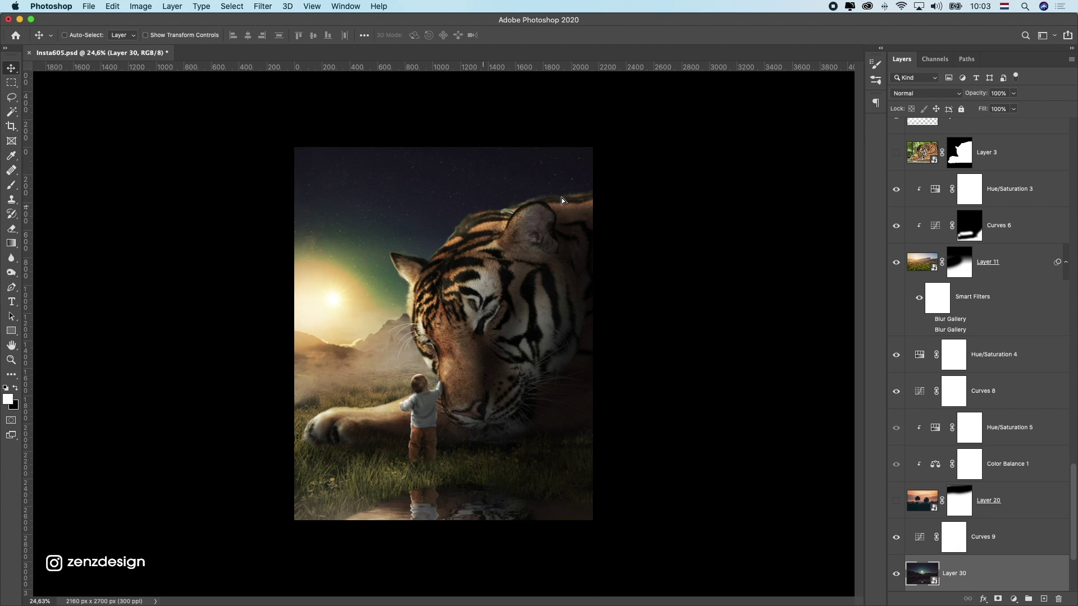
pyautogui.scroll(-8, 540, 297)
pyautogui.moveTo(497, 312); pyautogui.dragTo(508, 311)
pyautogui.scroll(8, 509, 311)
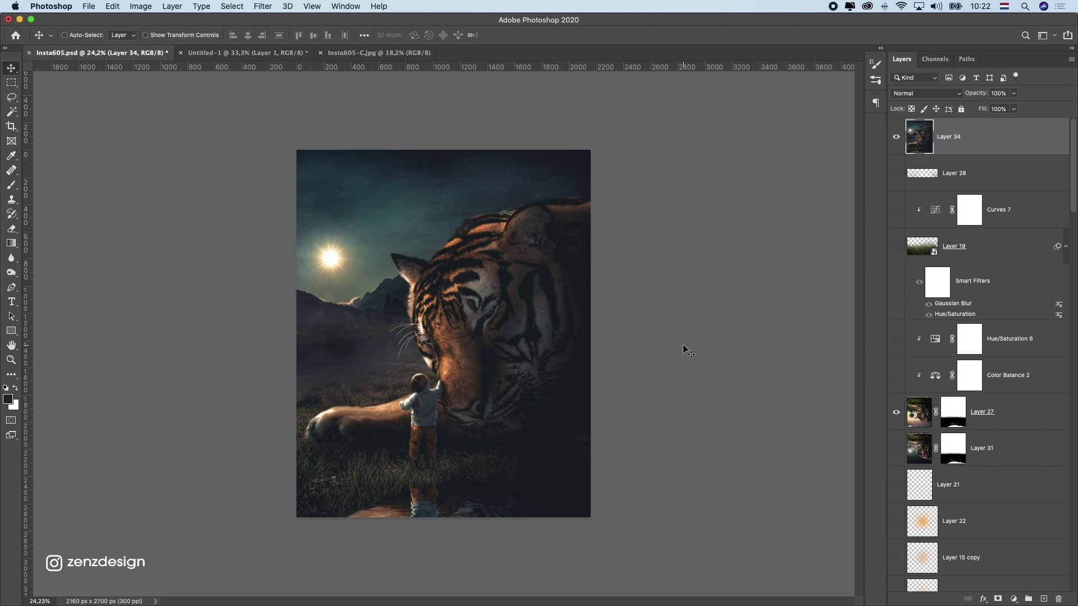
# Add a Curves adjustment layer above Layer 34, adjusting the highlight point and the shadow point of a single color channel
pyautogui.click(1013, 599)
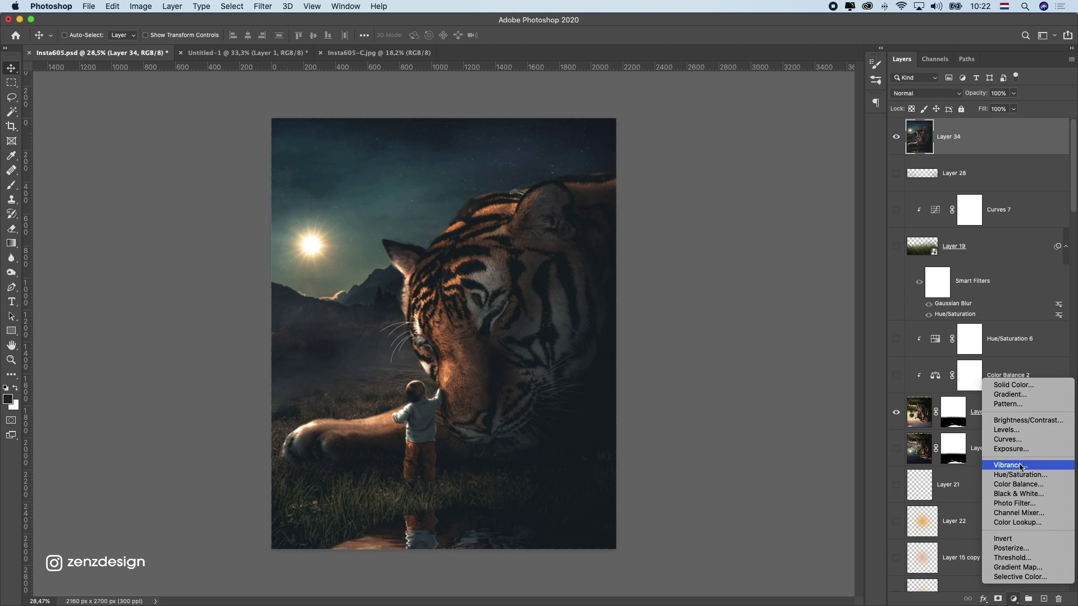
pyautogui.click(1011, 469)
pyautogui.moveTo(849, 273)
pyautogui.mouseDown()
pyautogui.moveTo(830, 272)
pyautogui.moveTo(842, 273)
pyautogui.mouseUp()
pyautogui.click(771, 262)
pyautogui.click(773, 268)
pyautogui.moveTo(744, 379); pyautogui.dragTo(748, 379)
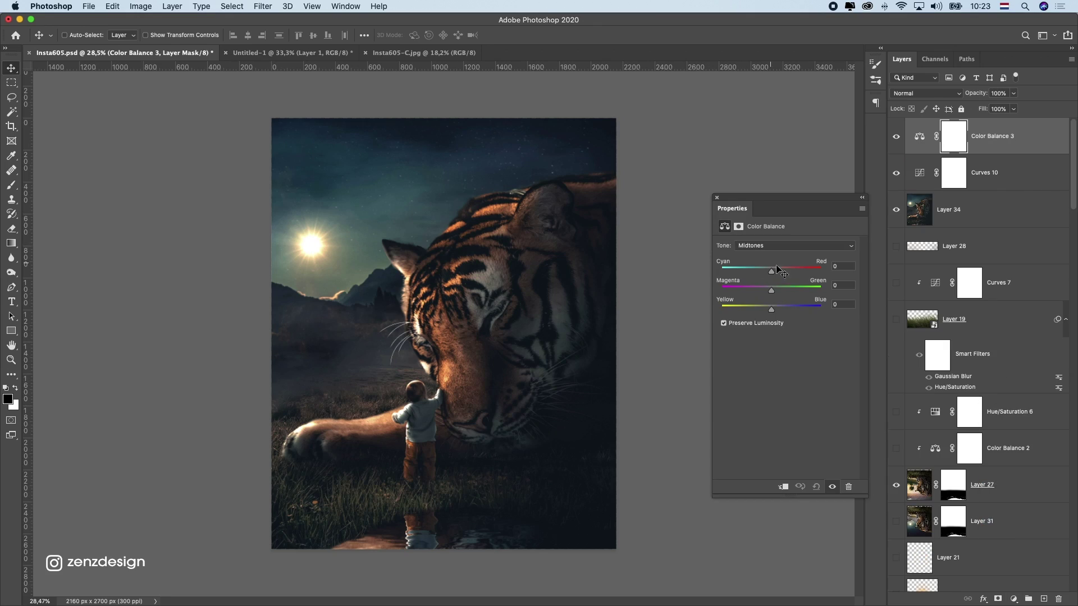
# Set the Color Balance midtones to -7 Cyan–Red, -4 Magenta–Green and +8 Yellow–Blue
pyautogui.scroll(-10, 539, 322)
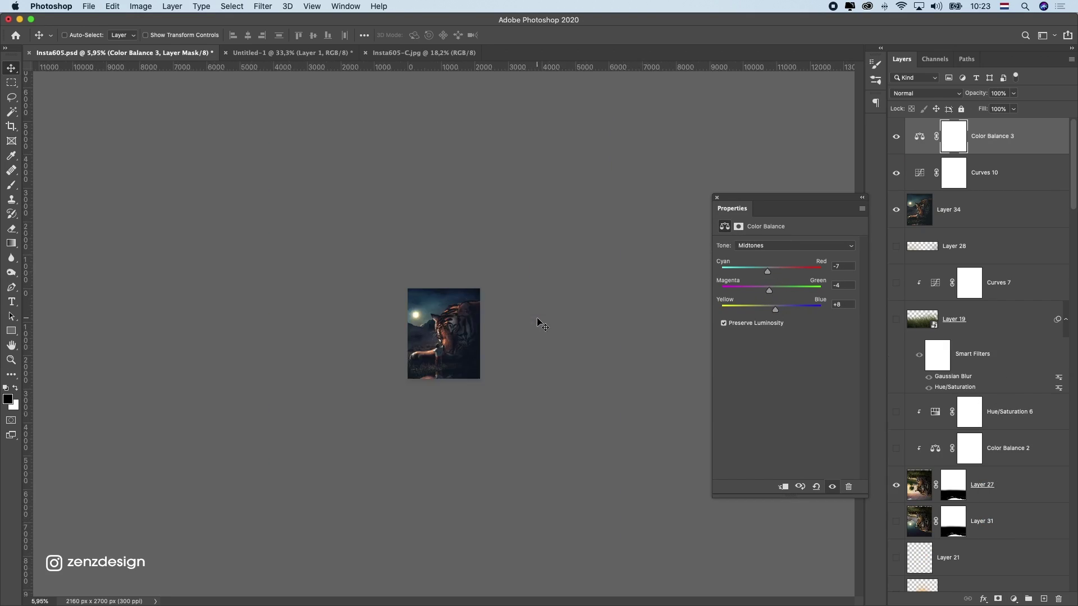
pyautogui.scroll(5, 539, 322)
# Reduce the opacity of the merged color-graded Layer 34
pyautogui.click(954, 210)
pyautogui.click(1013, 94)
pyautogui.moveTo(1013, 106); pyautogui.dragTo(998, 106)
pyautogui.scroll(5, 616, 243)
pyautogui.click(702, 211)
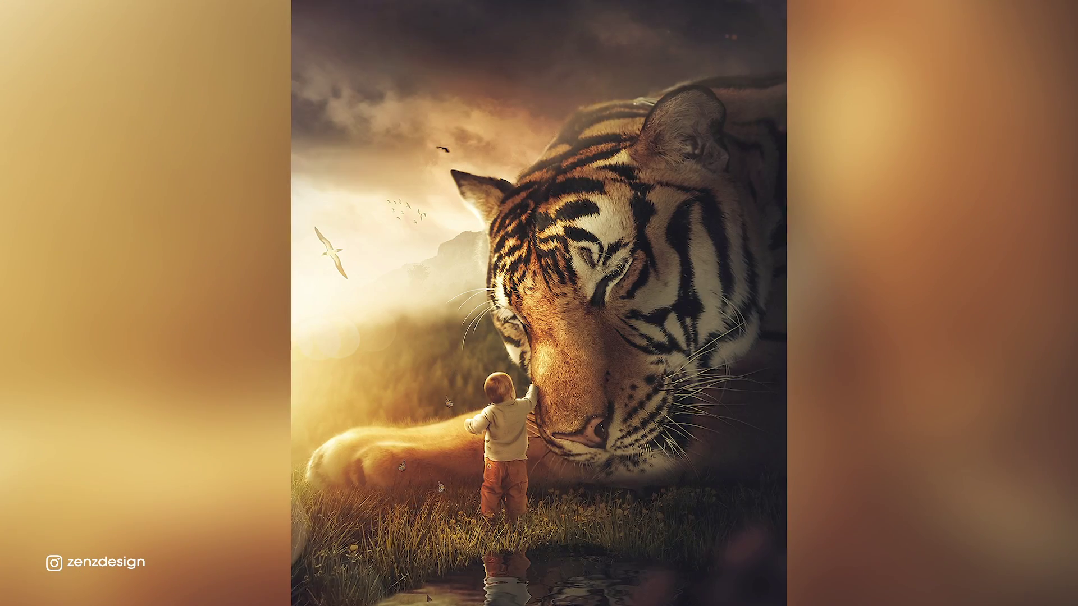